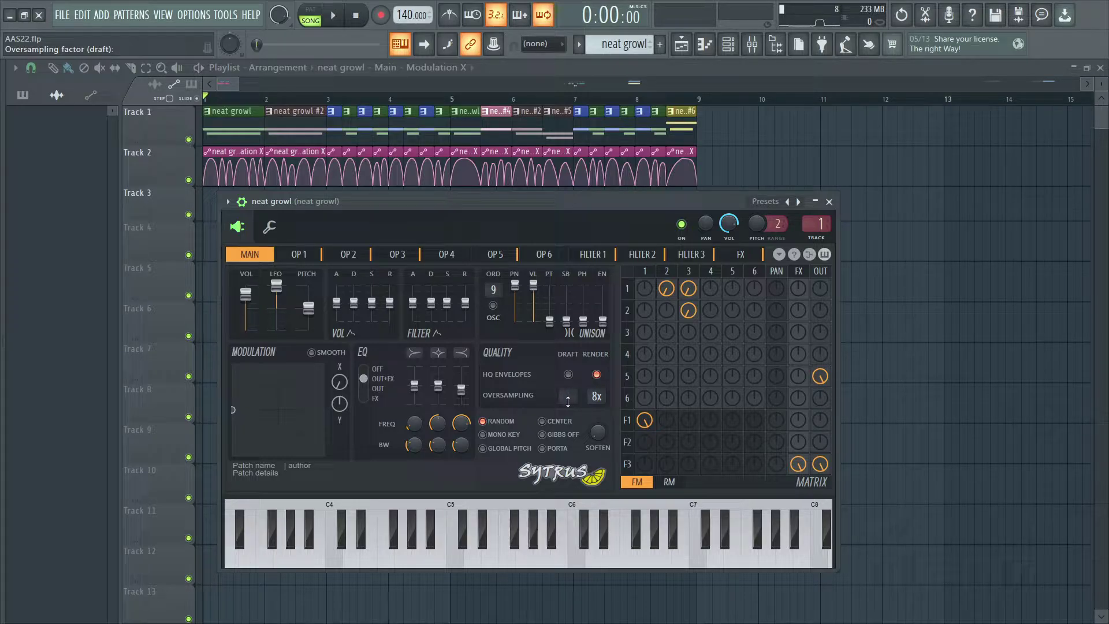
Step: Compare song playback with draft oversampling off and at 2x, and leave draft oversampling off
key("space")
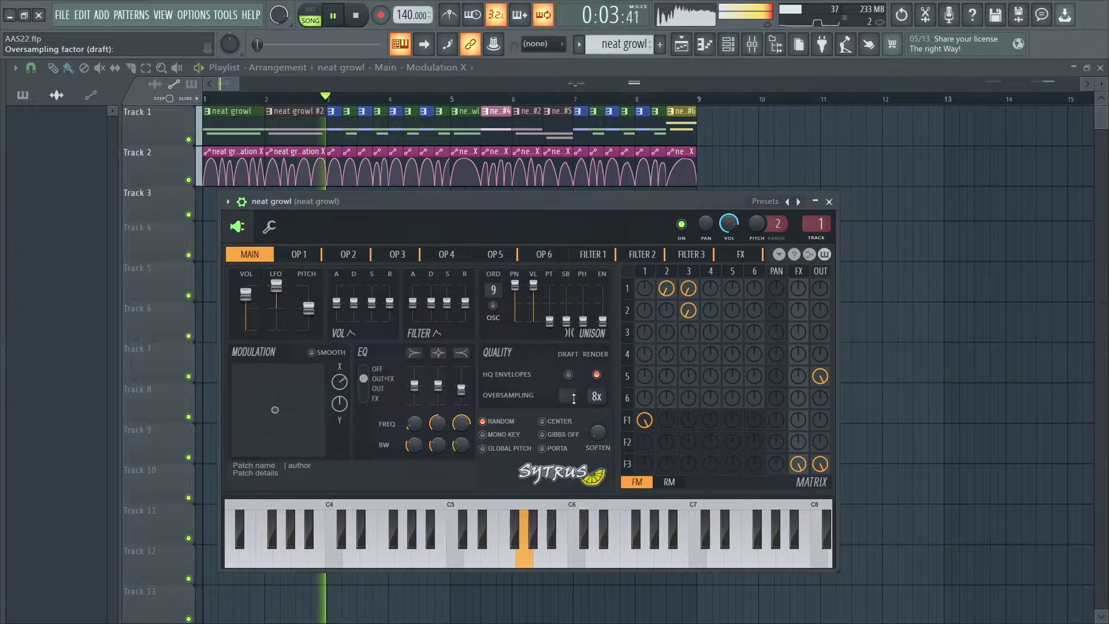
key("space")
left_click_drag(572, 404, 571, 395)
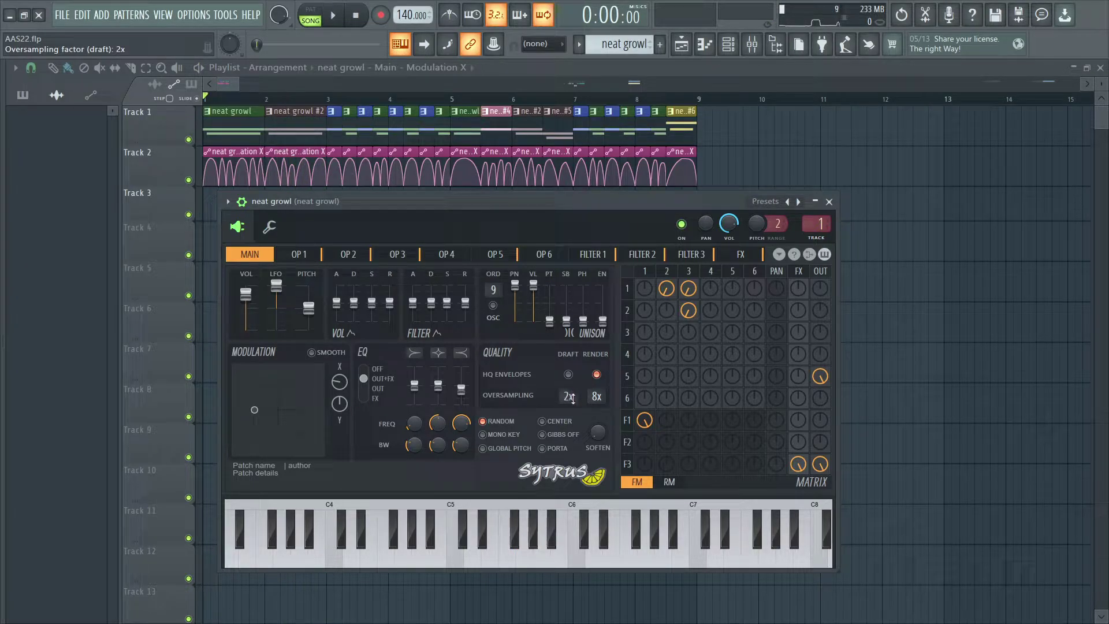
key("space")
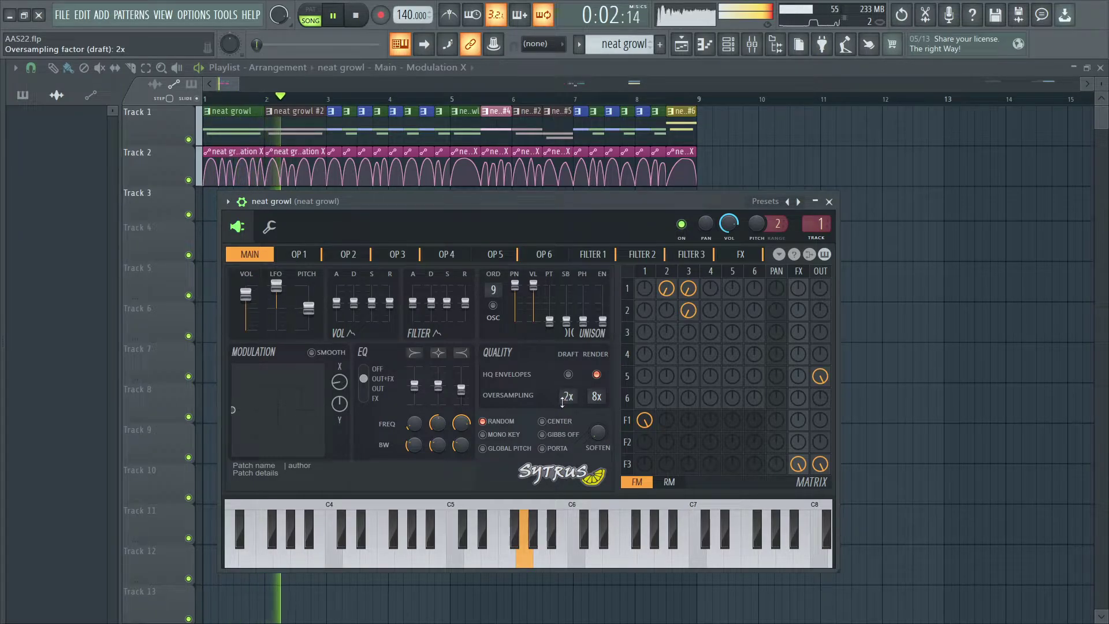
key("space")
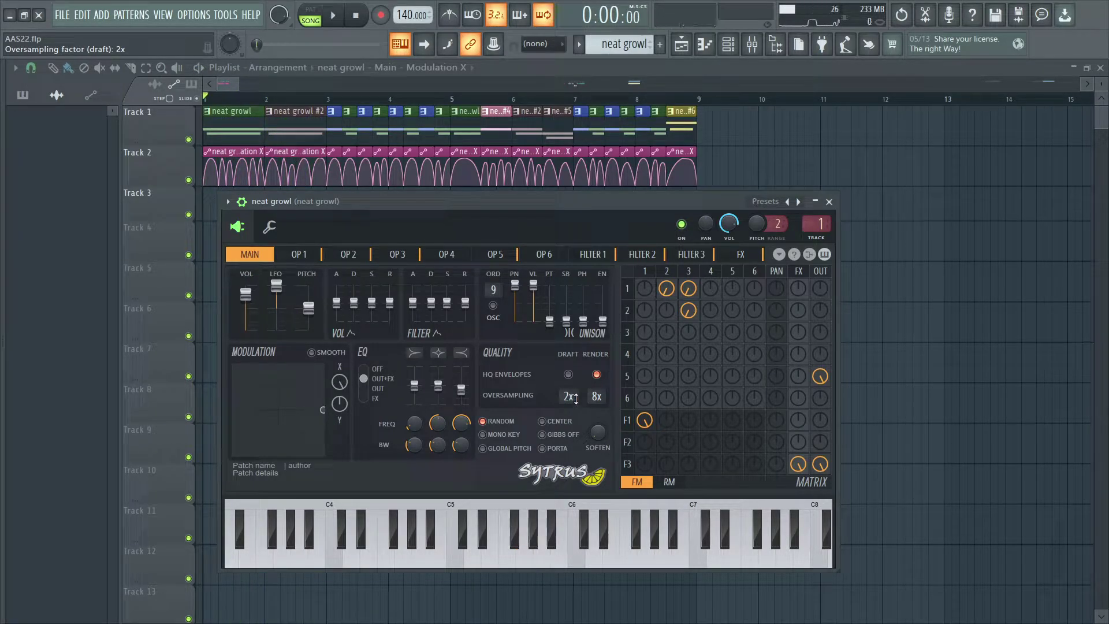
left_click_drag(575, 400, 573, 402)
Step: Play the song with the render HQ envelopes and oversampling off, and restore render HQ envelopes and 8x oversampling
left_click(598, 375)
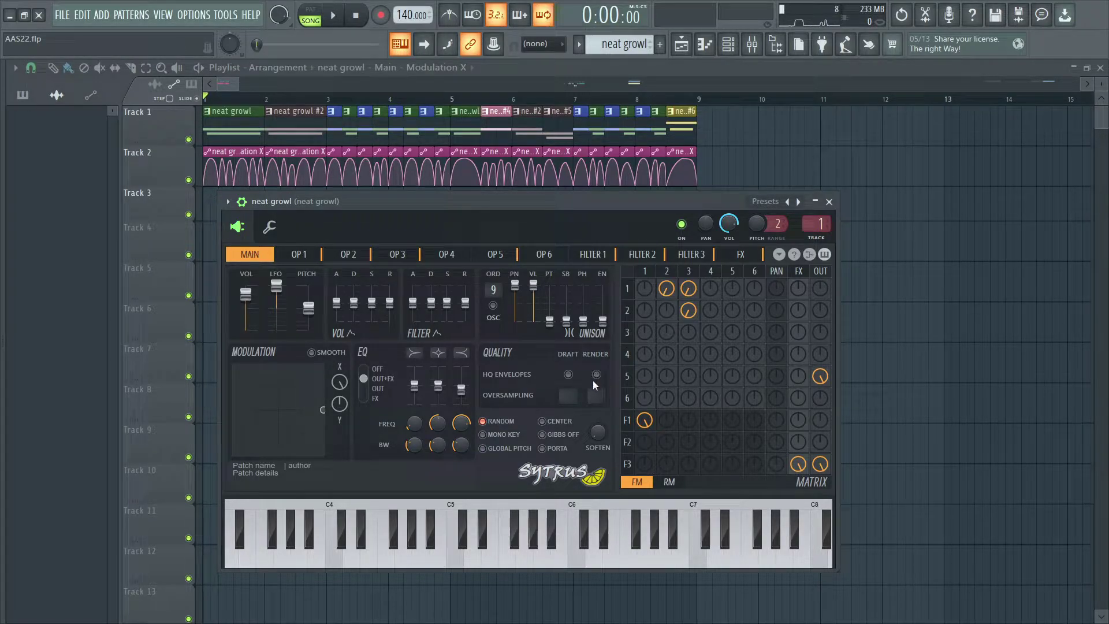
key("space")
key("space")
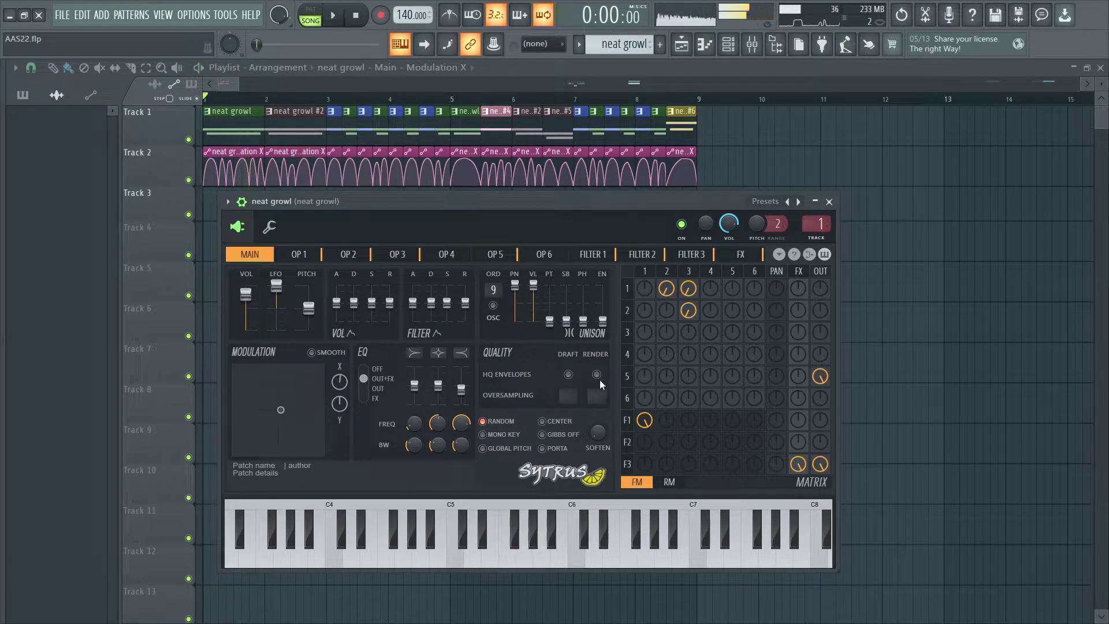
left_click(598, 397)
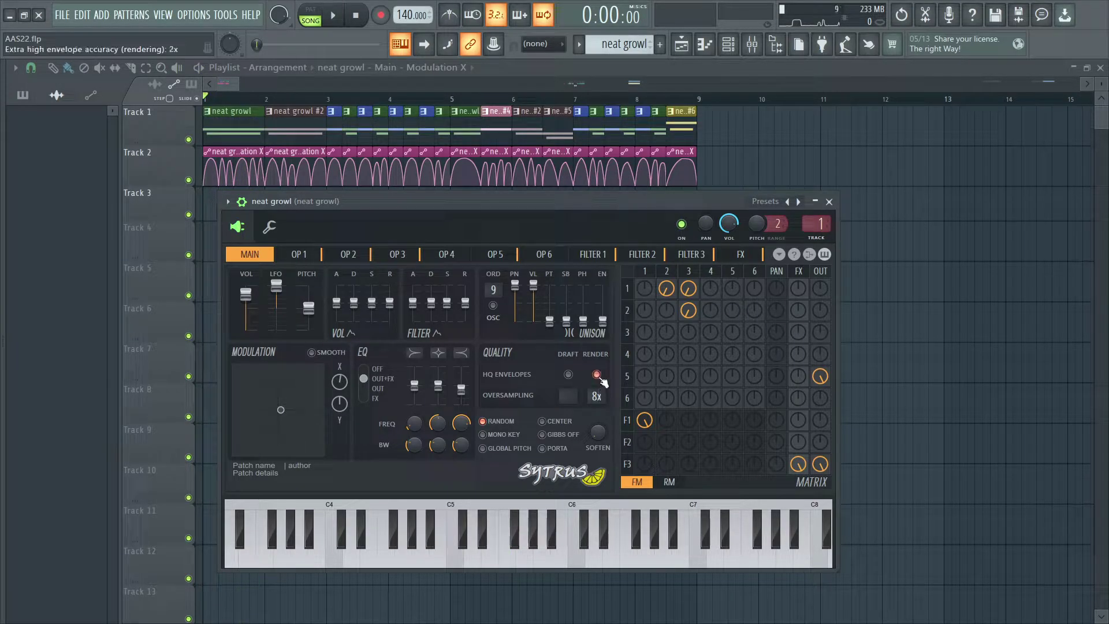
left_click(597, 374)
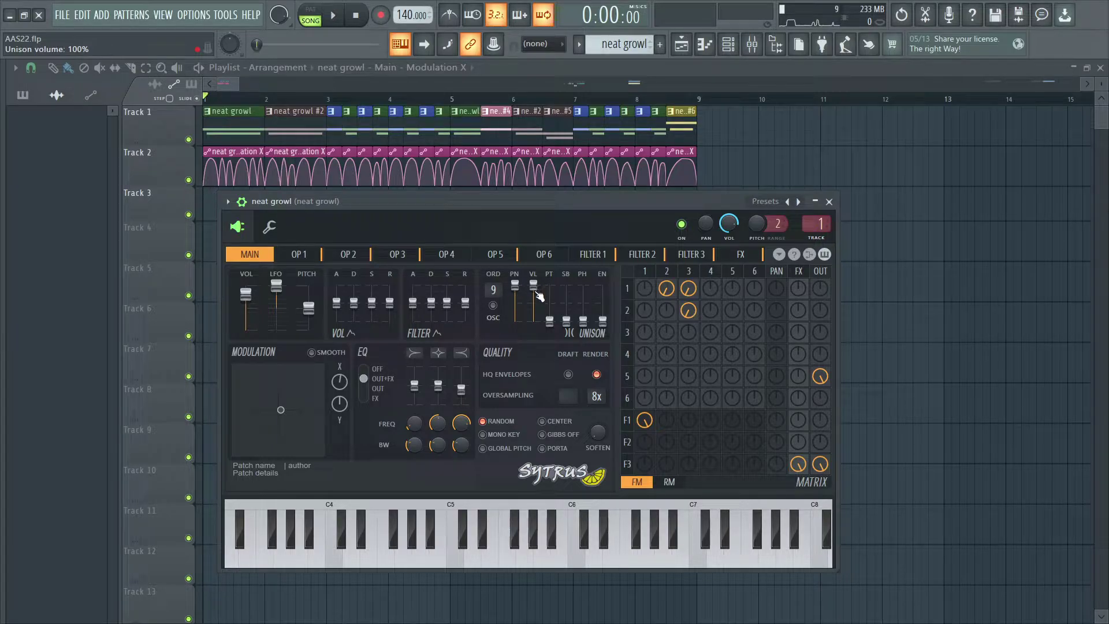
Step: Examine operator 1's oscillator waveform, its harmonics at different zoom levels, and the available shape and harmonic options
left_click(311, 258)
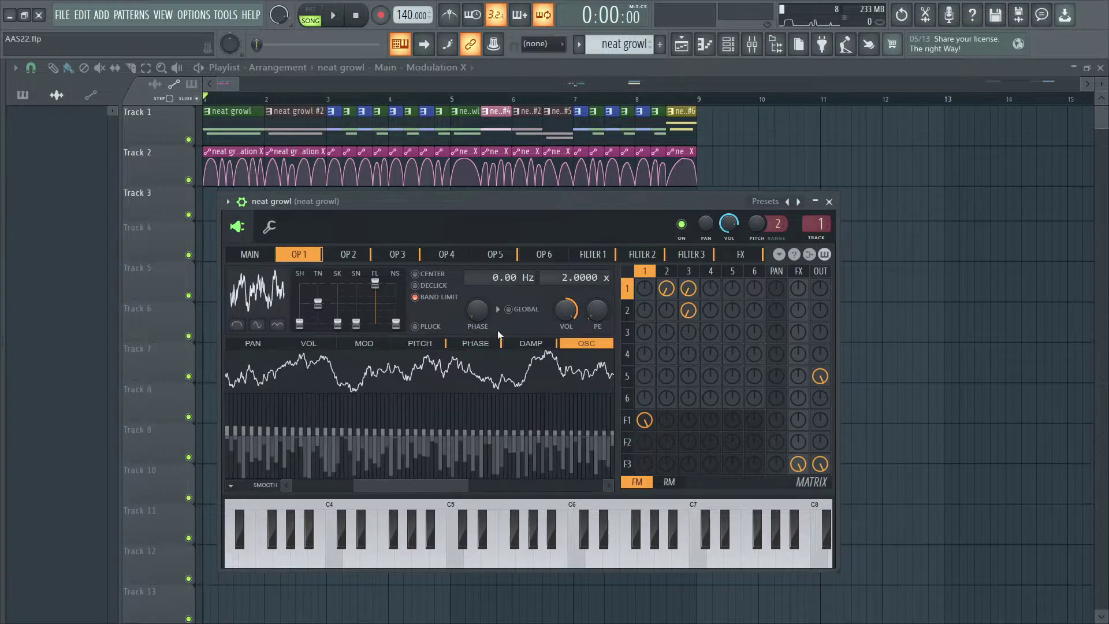
left_click_drag(401, 485, 351, 486)
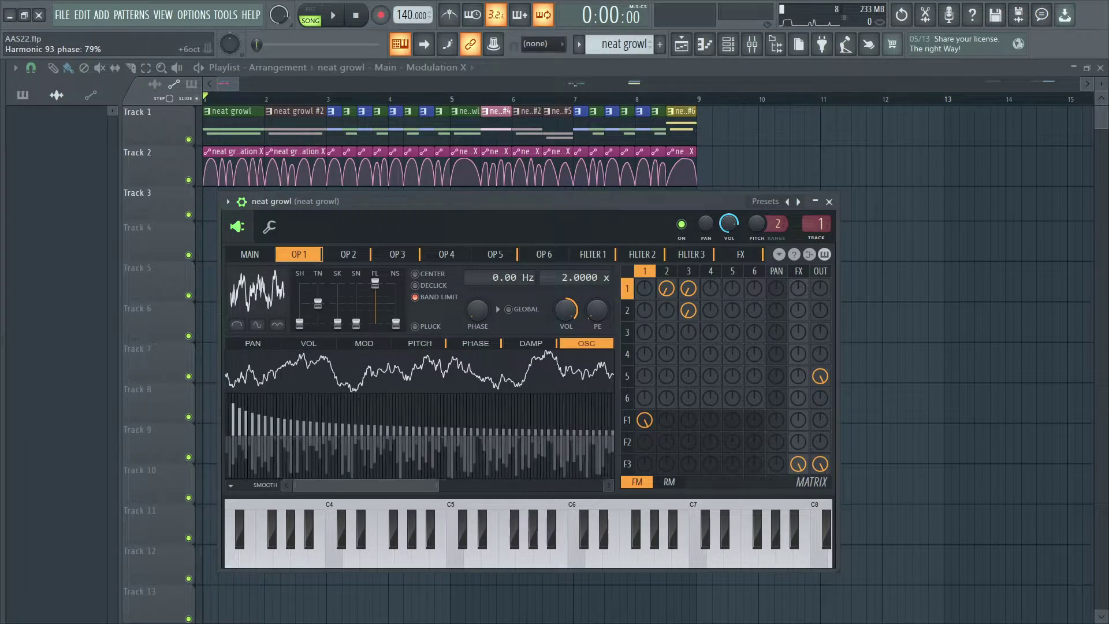
left_click_drag(439, 485, 429, 484)
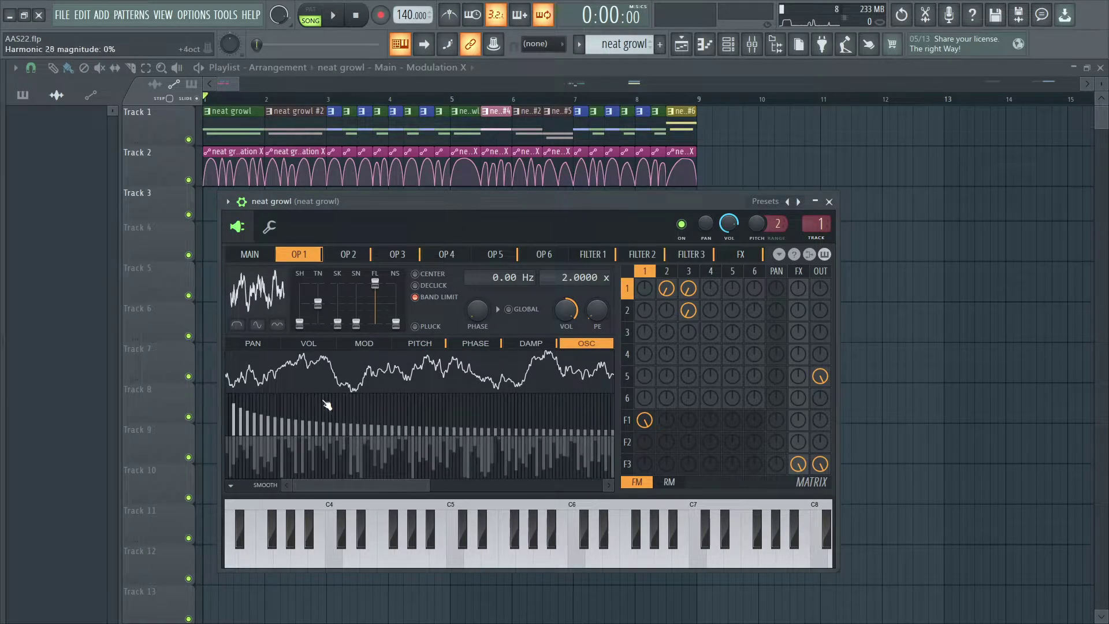
left_click(267, 302)
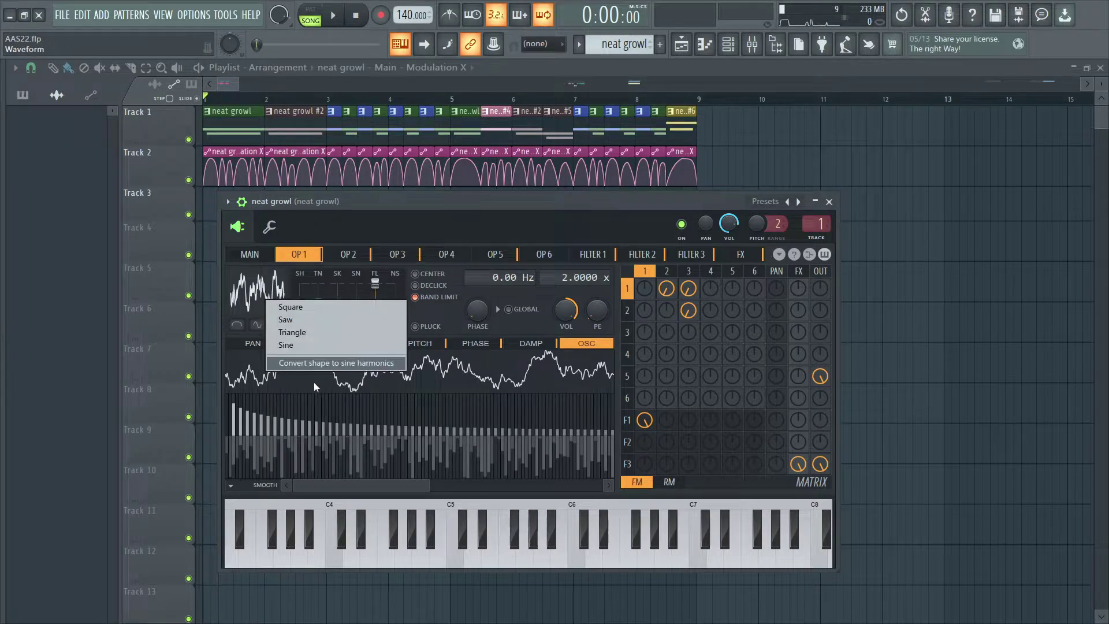
left_click(307, 384)
left_click(231, 486)
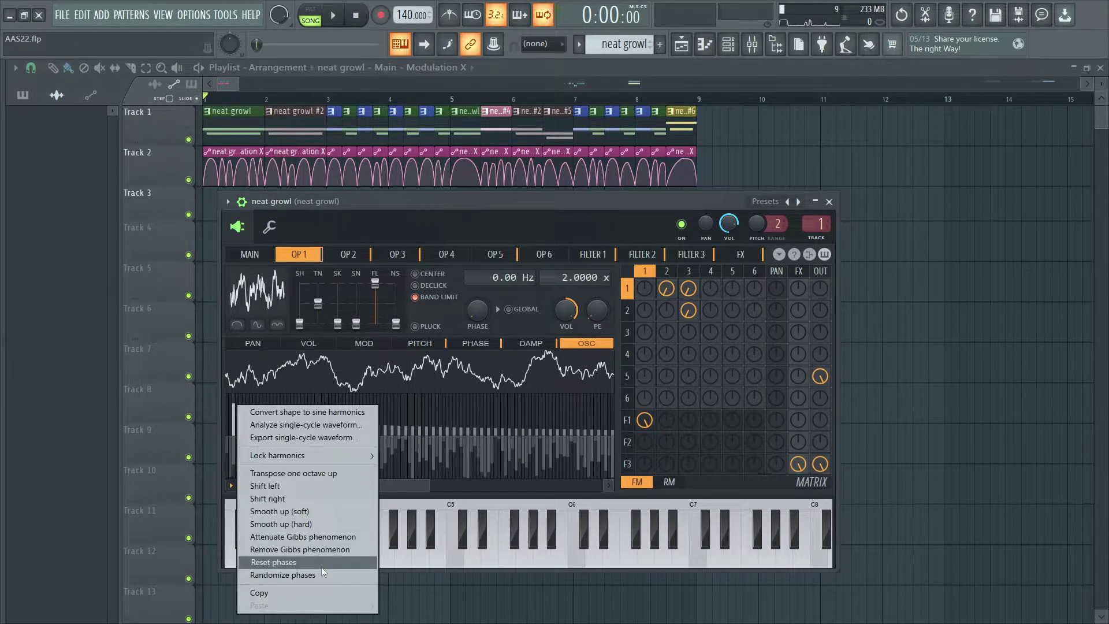
left_click(306, 549)
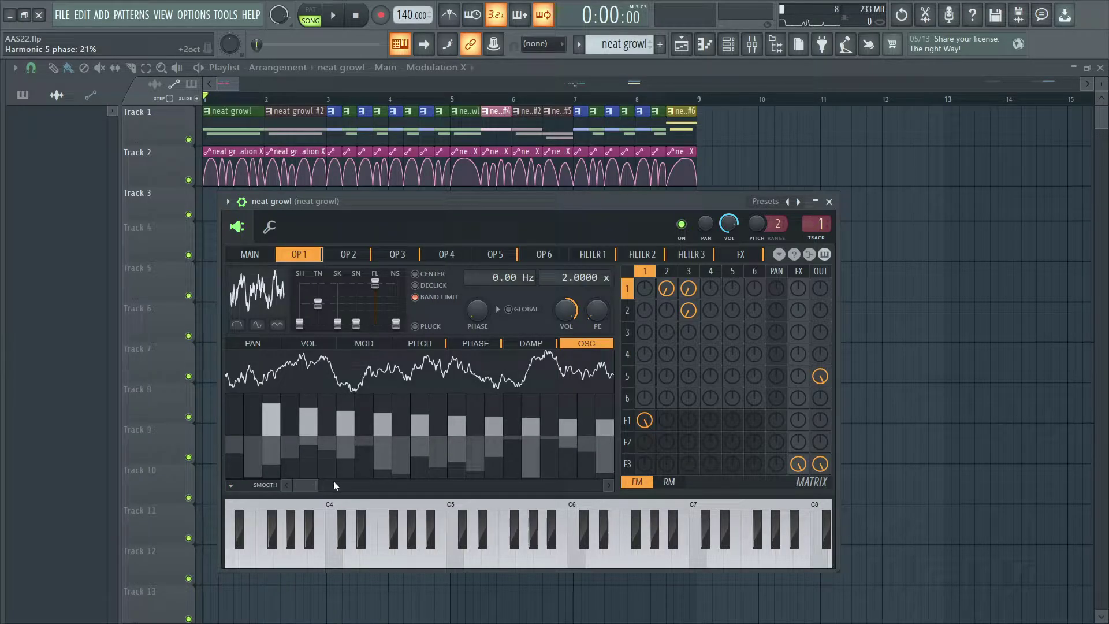
left_click_drag(318, 485, 354, 485)
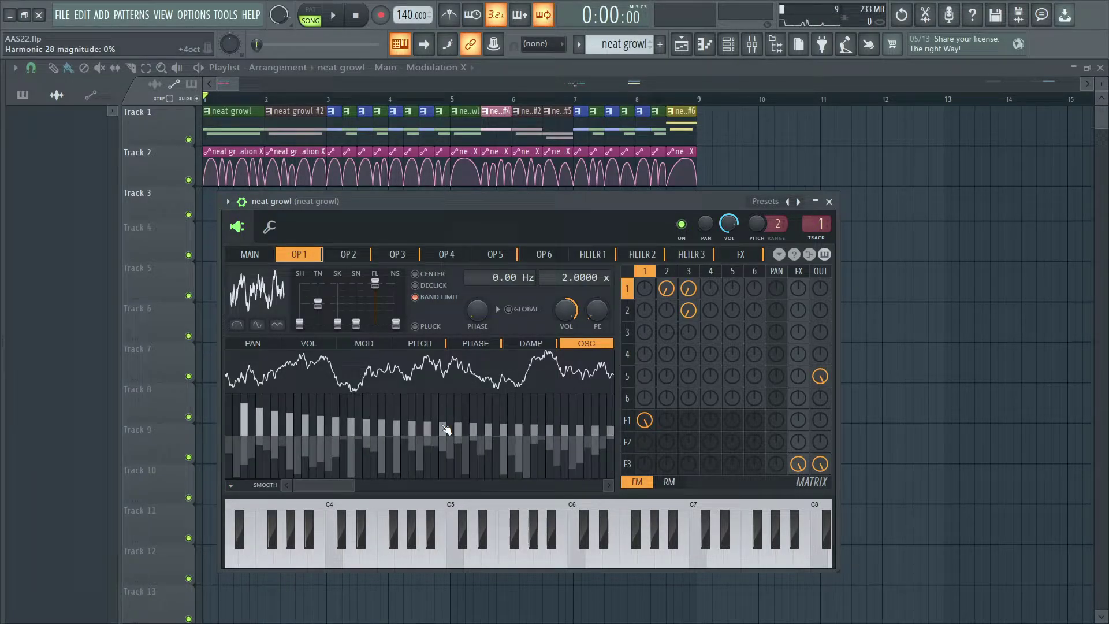
Step: Show operator 1's pitch articulator and mute the matrix knobs in row 1, columns 2 and 3, and row 2, column 3
left_click(439, 345)
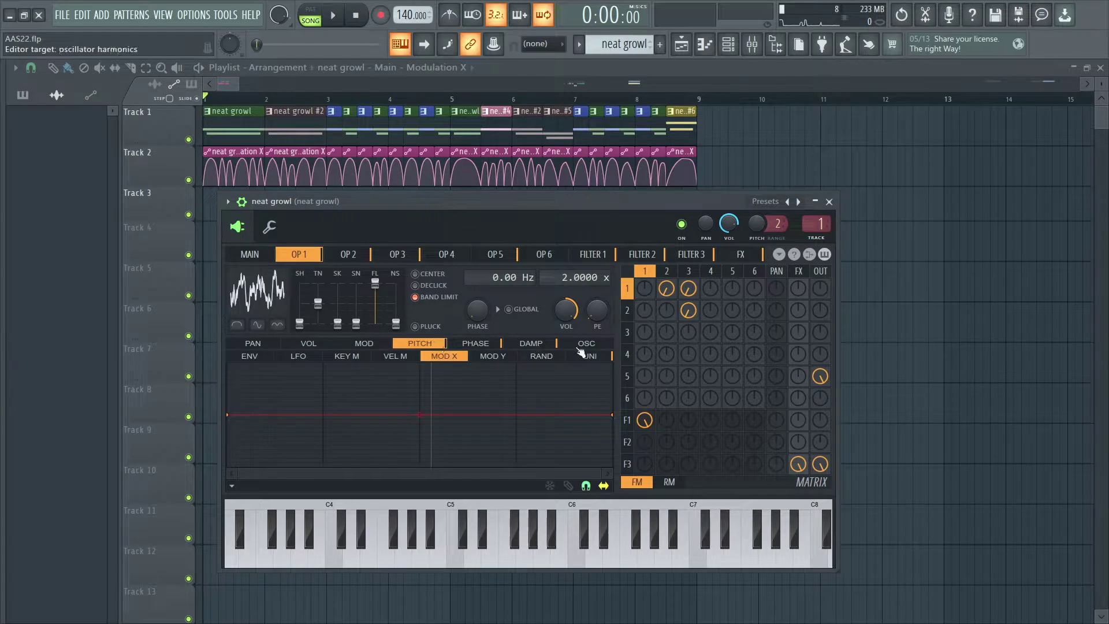
right_click(687, 312)
right_click(688, 290)
right_click(668, 290)
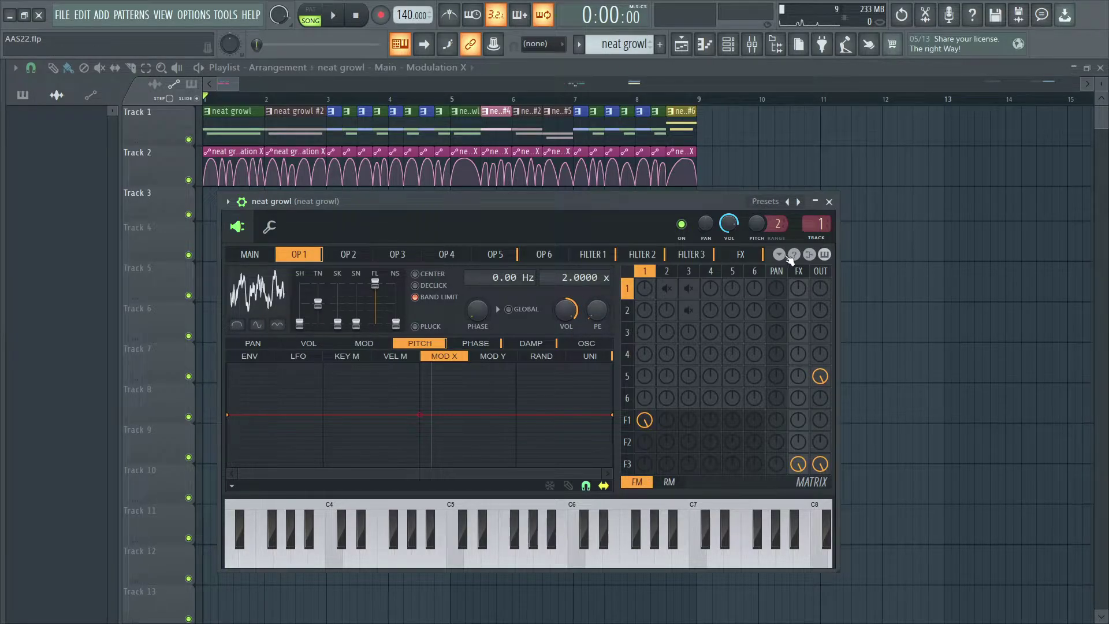
Step: Show operator 1's unison pitch mapping, set the pitch envelope amount to +1200 cents and play the song
left_click(591, 355)
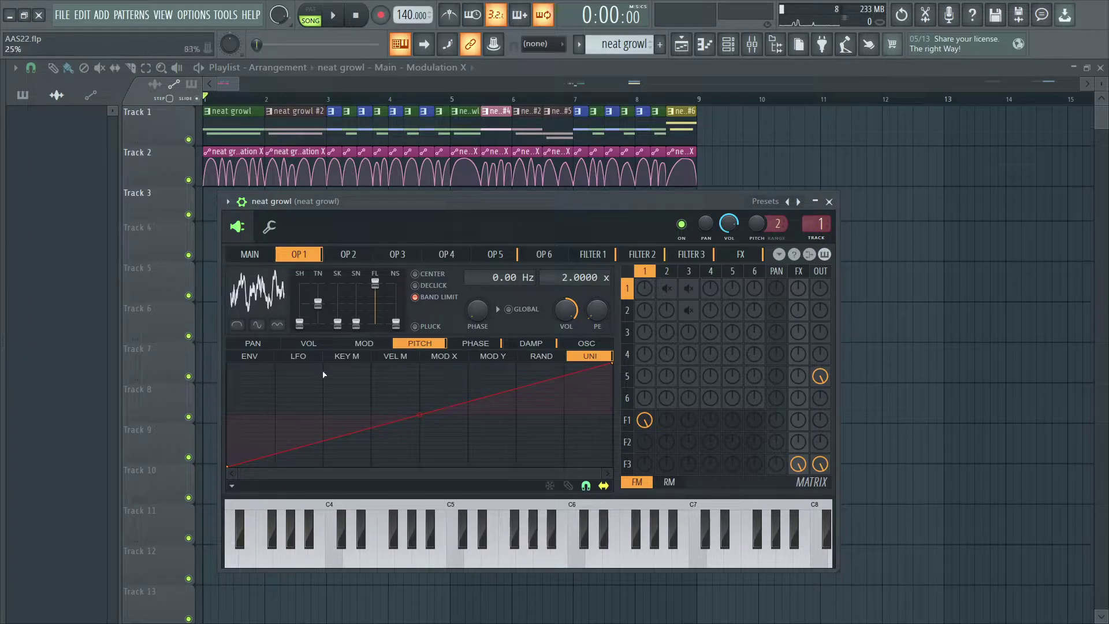
right_click(598, 310)
key("Escape")
scroll(595, 310, "down", 5)
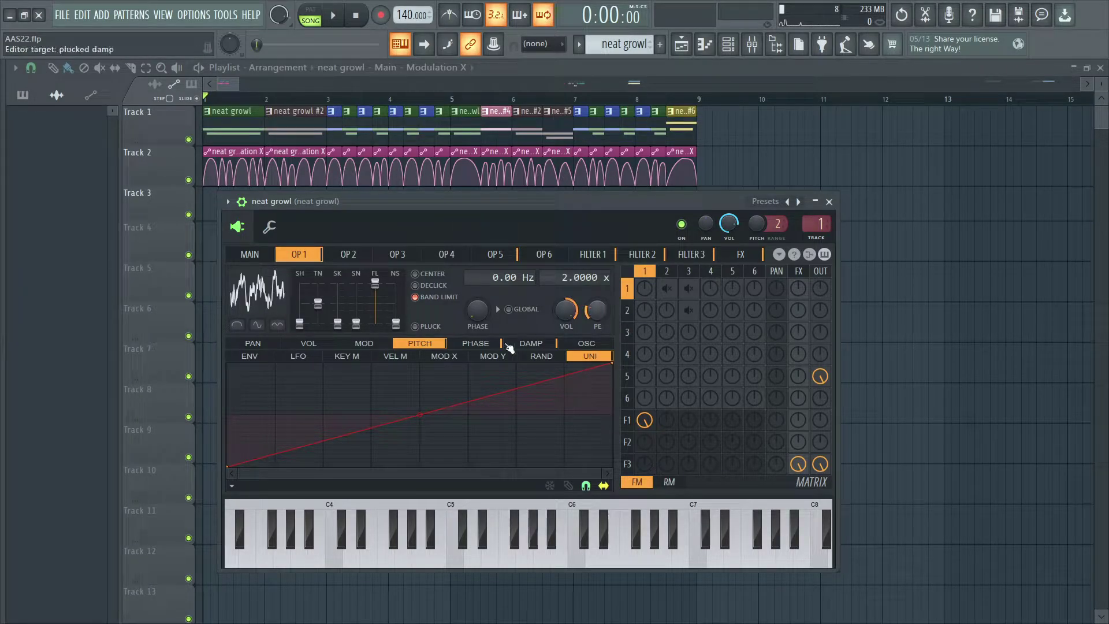
key("space")
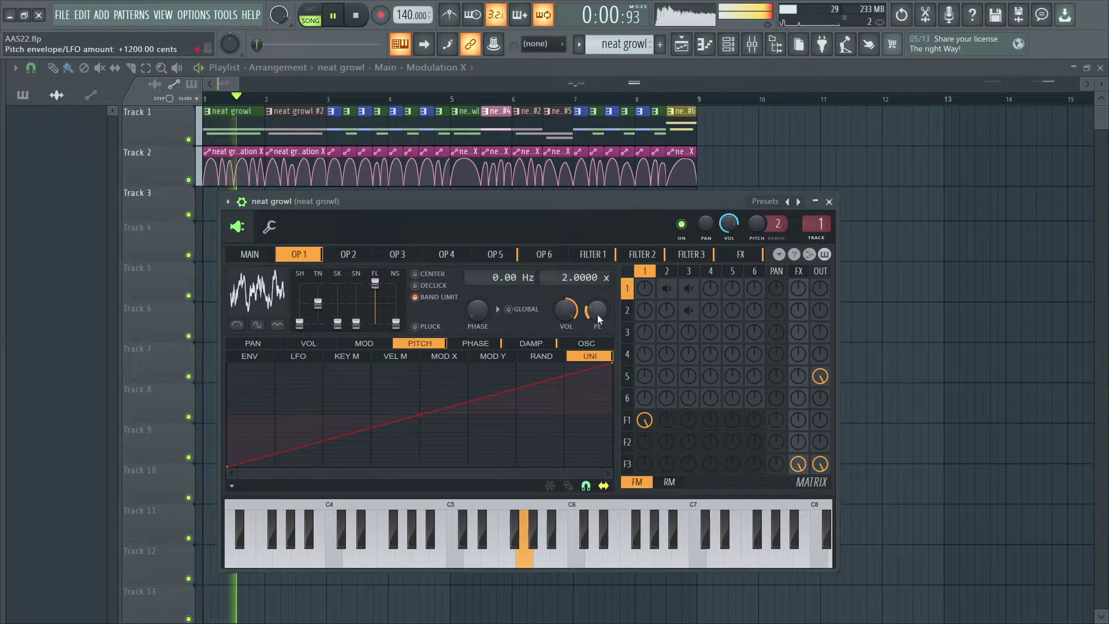
key("space")
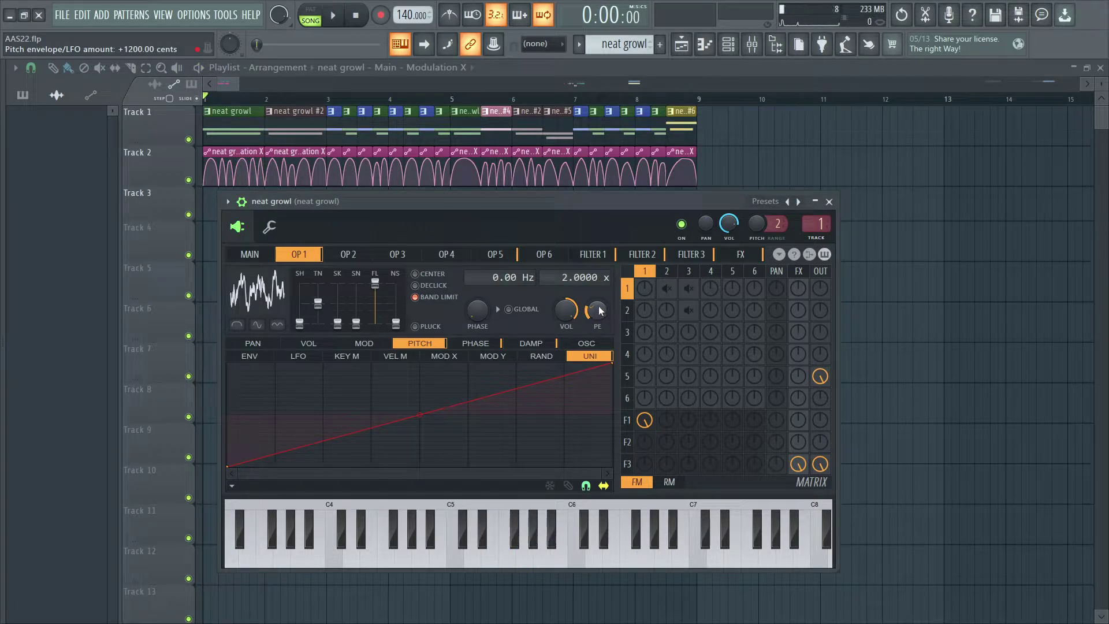
Step: Lower operator 1's pitch envelope amount to +22 cents, replaying the song to hear the detune
right_click(601, 311)
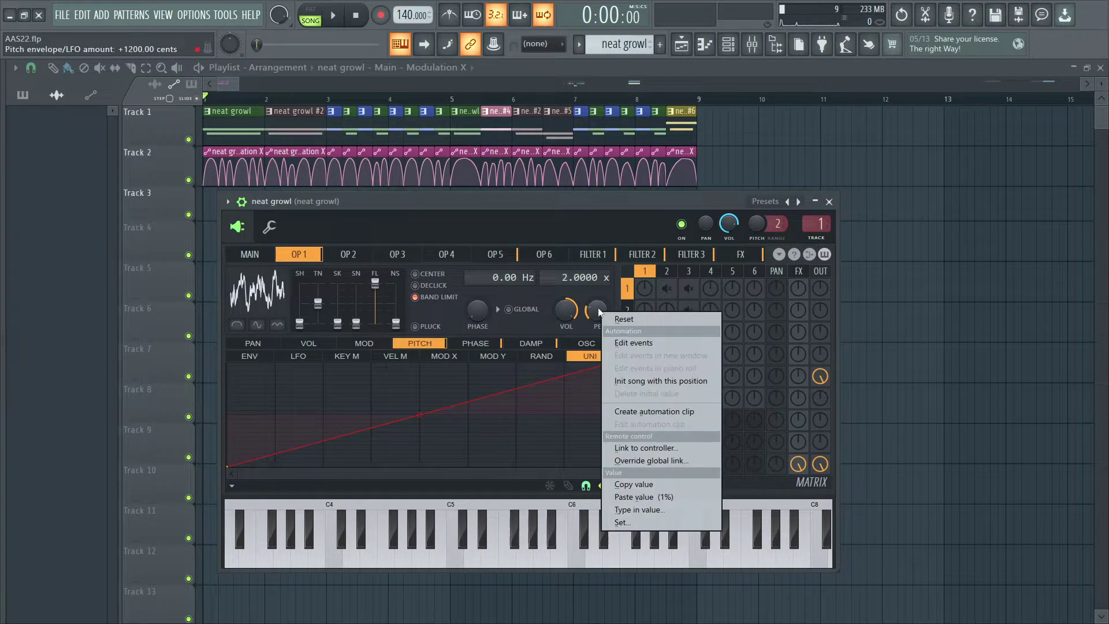
left_click(583, 328)
scroll(599, 310, "down", 5)
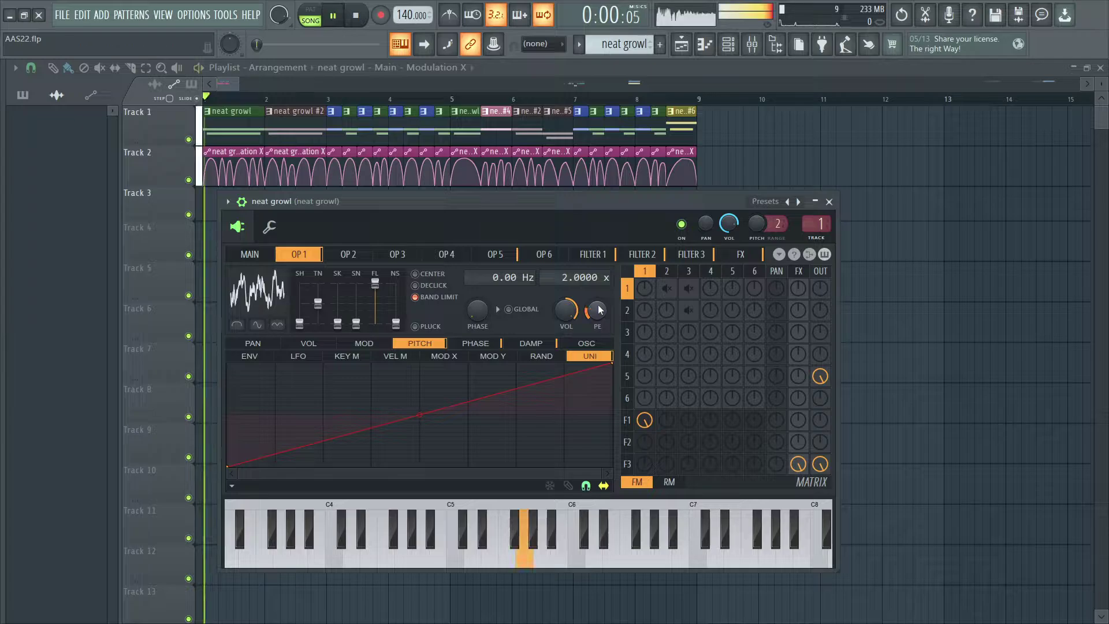
key("space")
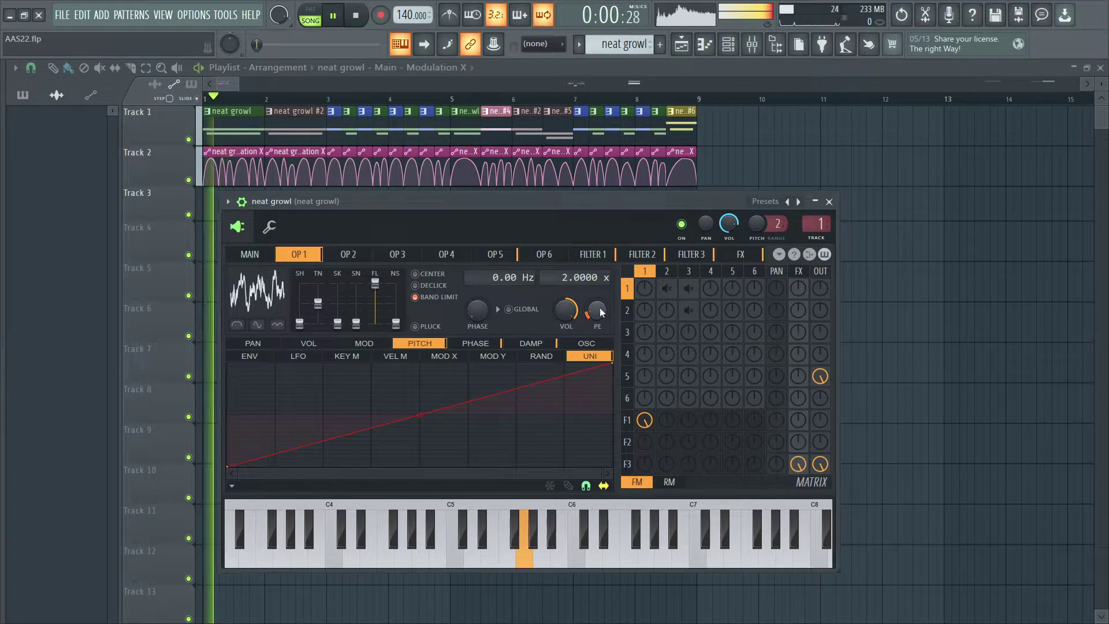
key("space")
key("space")
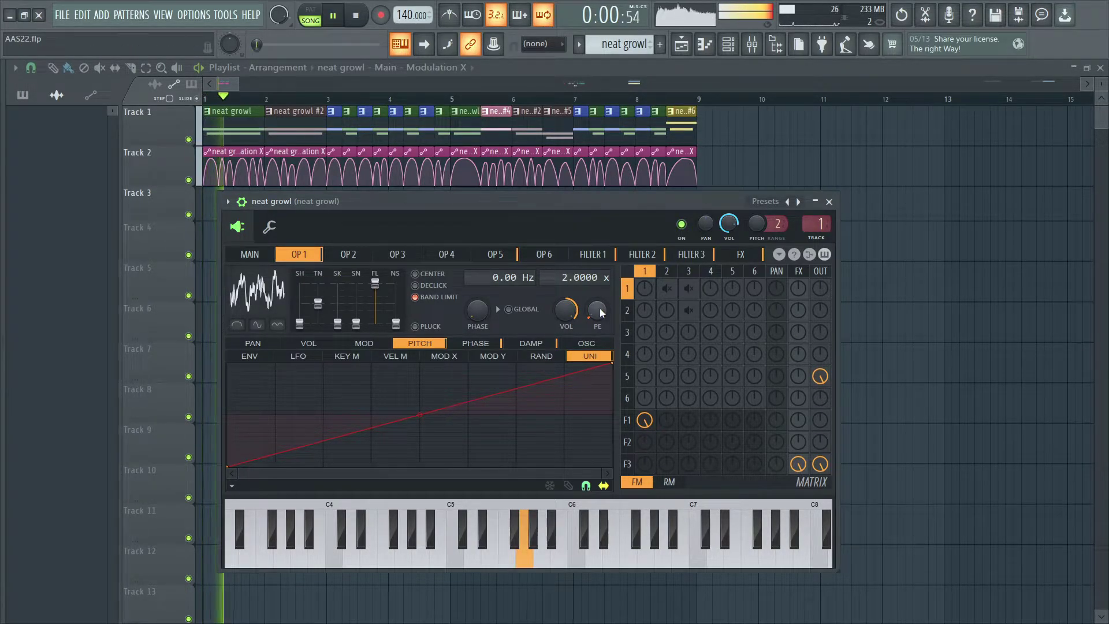
key("space")
key("space")
key("space")
key("space")
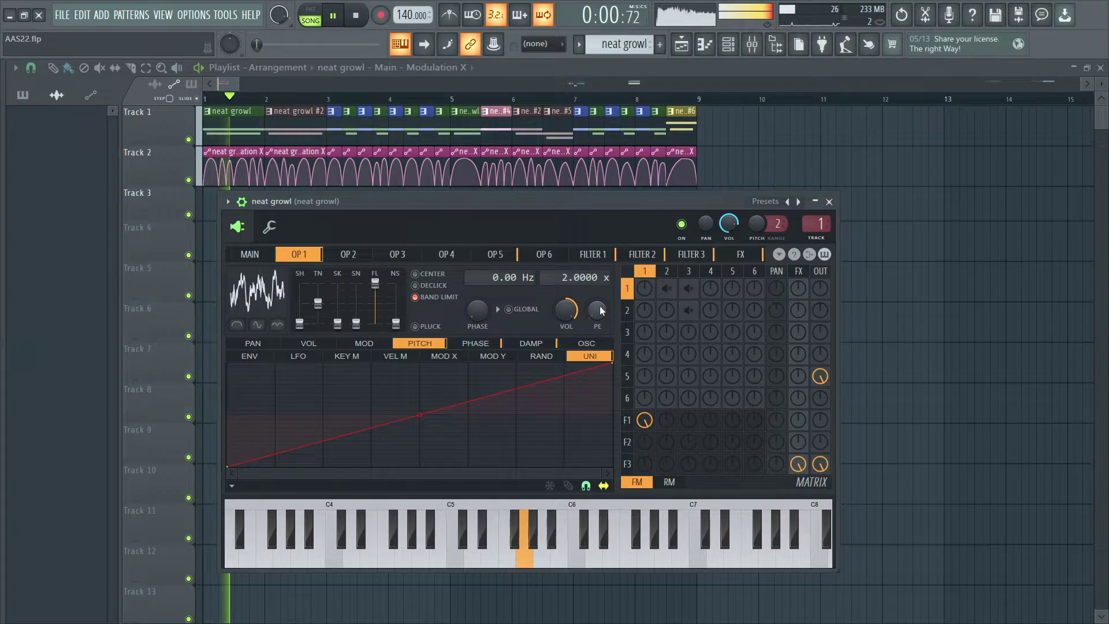
key("space")
right_click(599, 310)
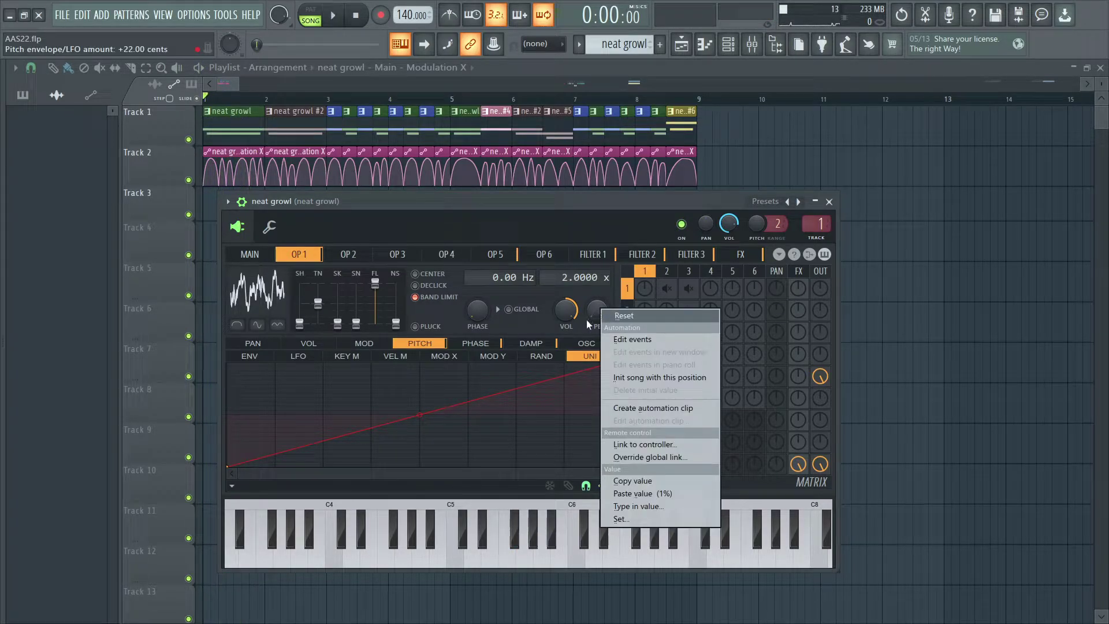
key("Escape")
key("space")
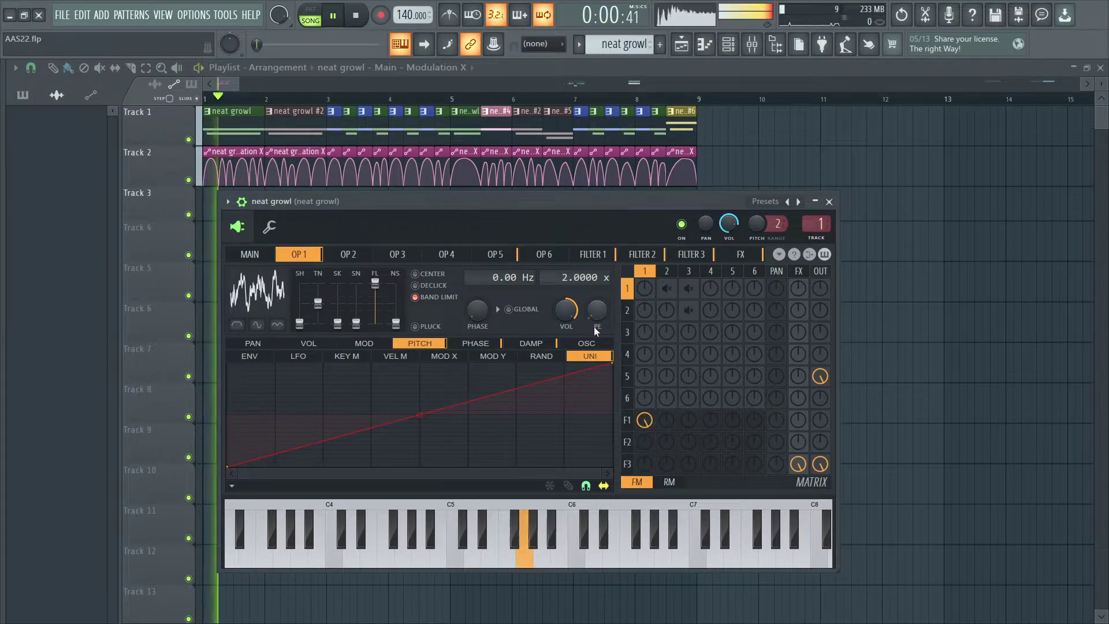
key("space")
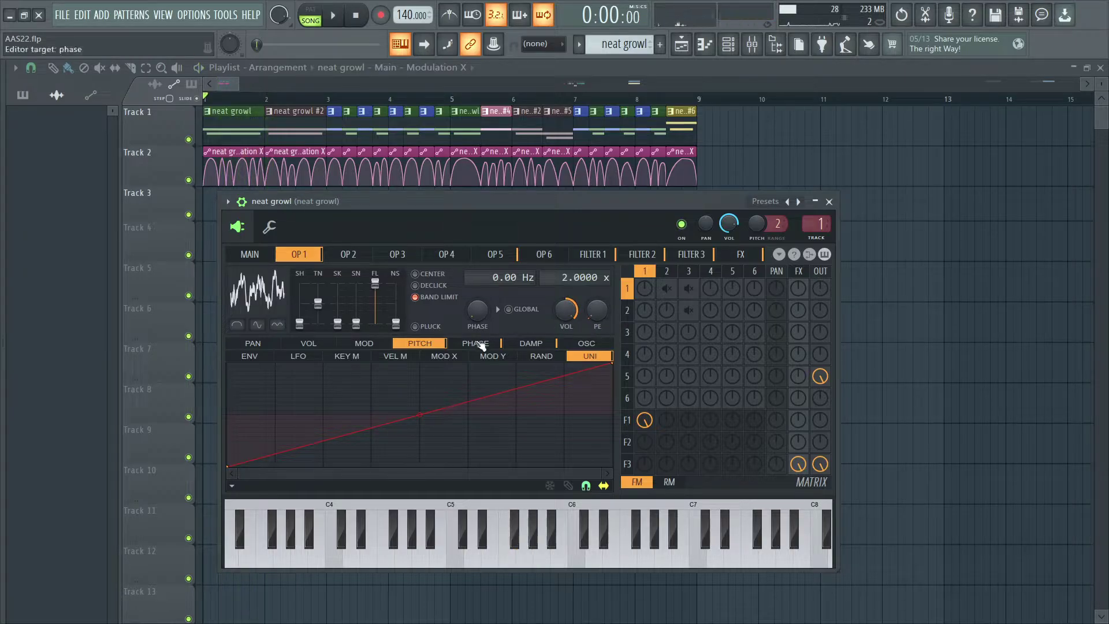
Step: Try bending operator 1's unison pitch curve strongly downward, play the song, and restore the straight ramp
left_click_drag(419, 414, 421, 464)
key("space")
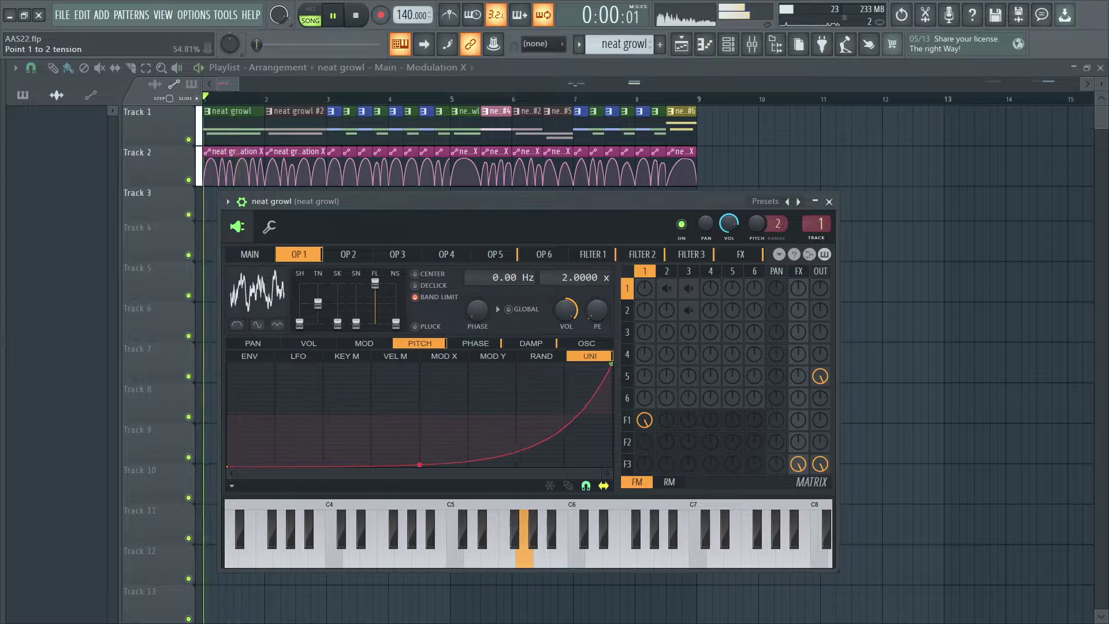
key("space")
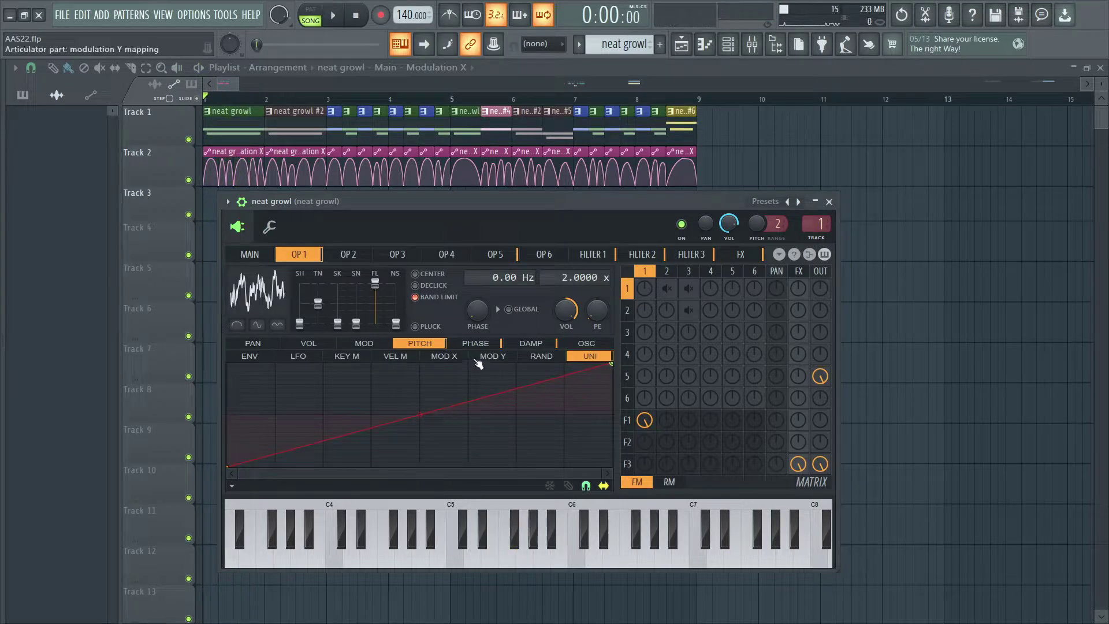
Step: Try bending operator 1's unison phase curve downward, play the song, and straighten the curve again
left_click(477, 344)
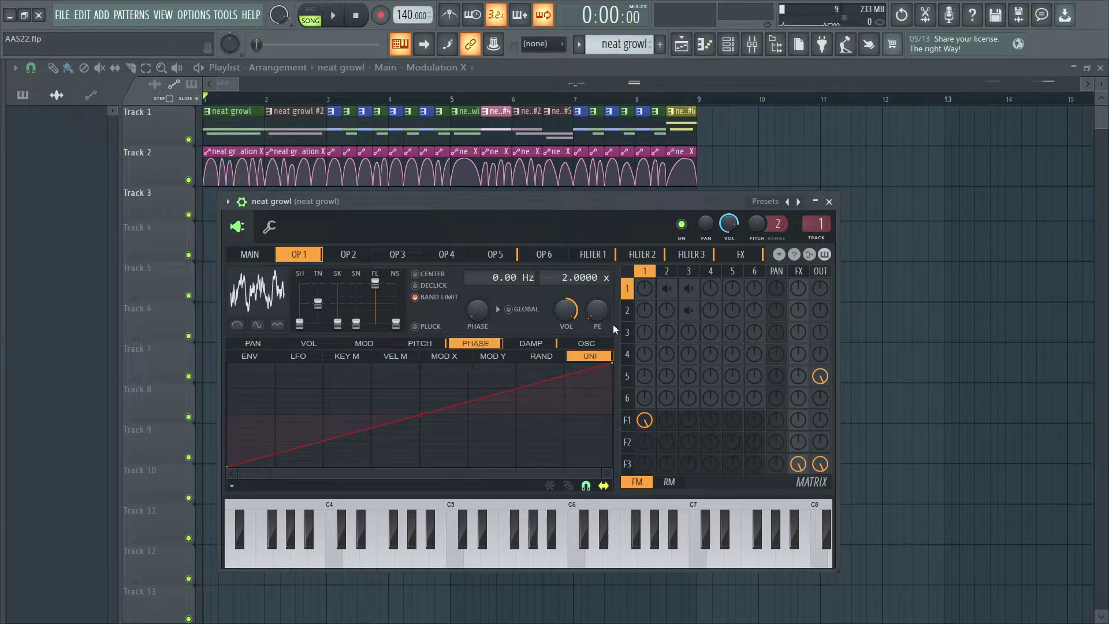
left_click_drag(413, 421, 417, 460)
key("space")
key("space")
key("space")
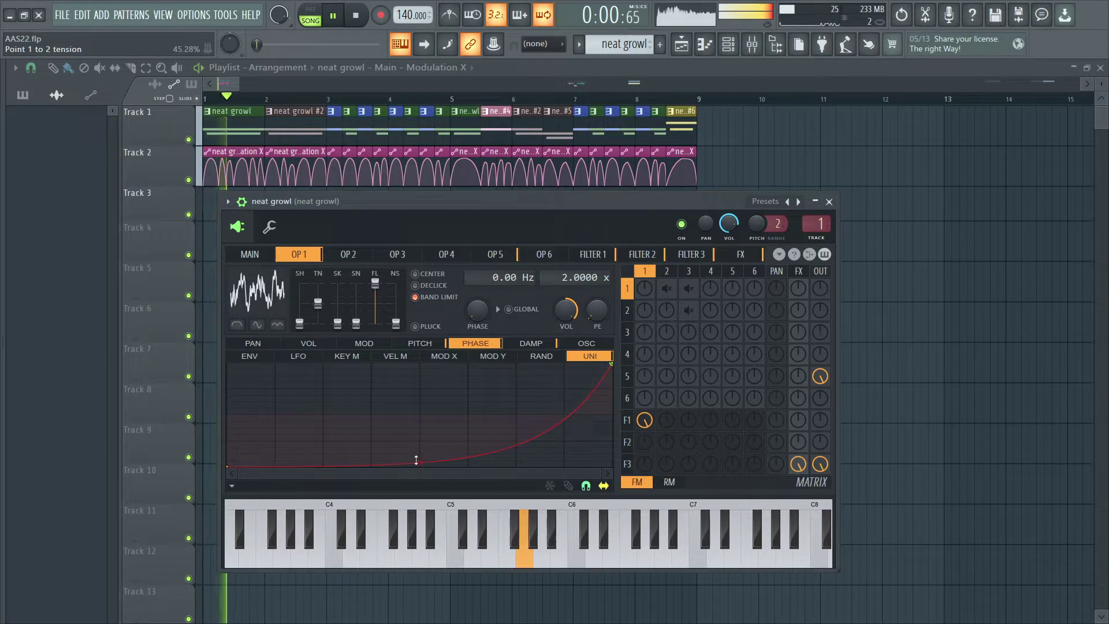
key("space")
right_click(415, 461)
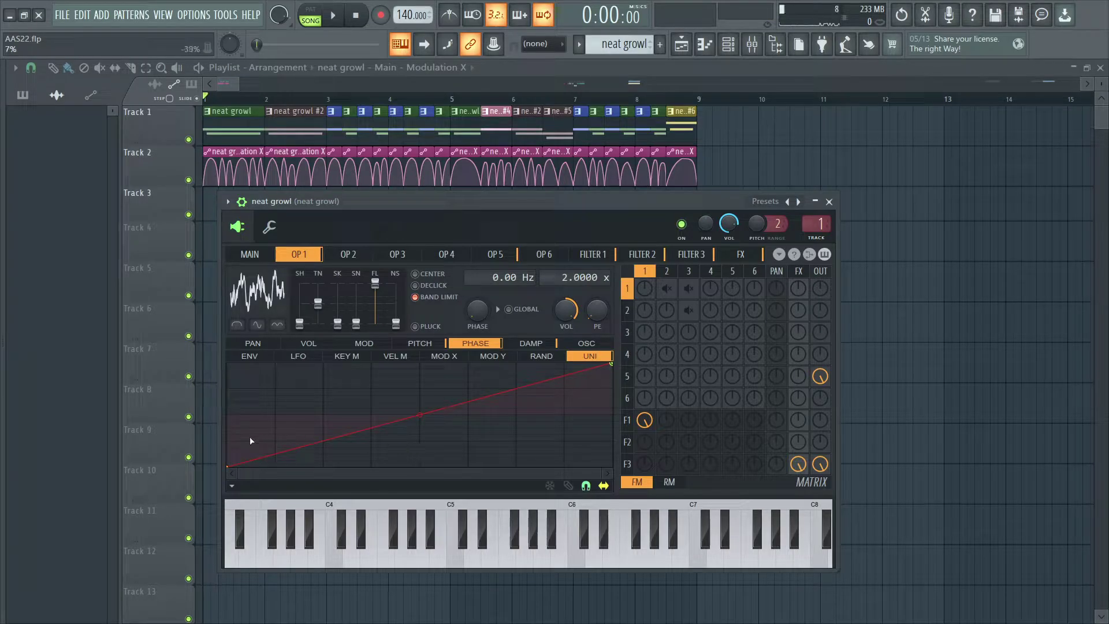
Step: Flatten operator 1's unison phase mapping to a horizontal centre line and play the song
left_click(231, 485)
left_click(302, 436)
key("space")
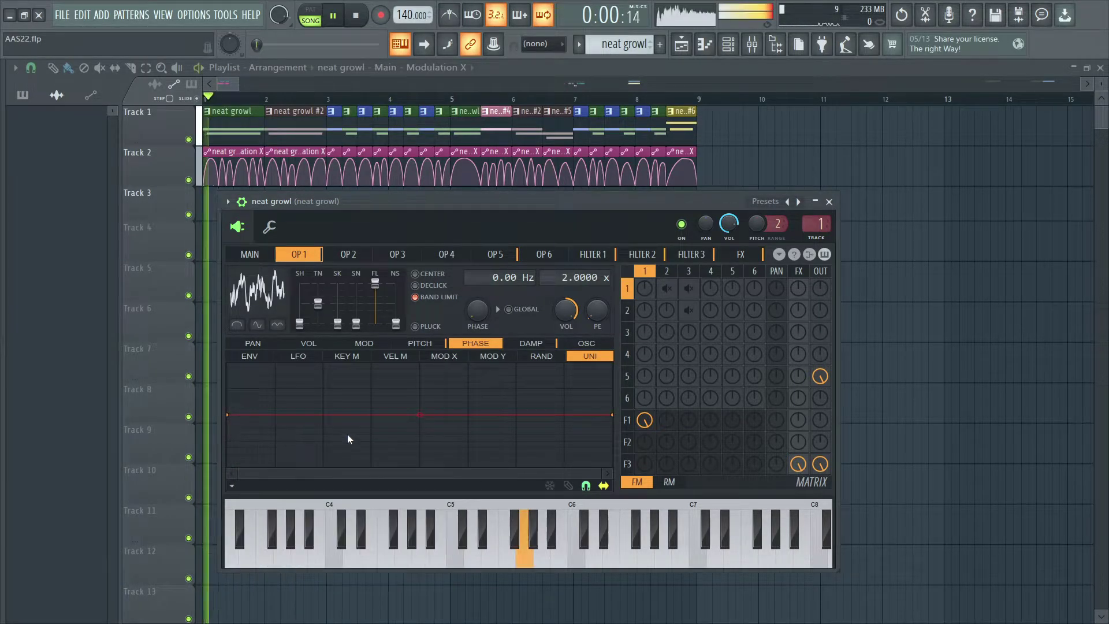
Step: Stop playback and restore operator 1's unison phase mapping to a straight rising ramp from the mapping presets
key("space")
left_click(233, 487)
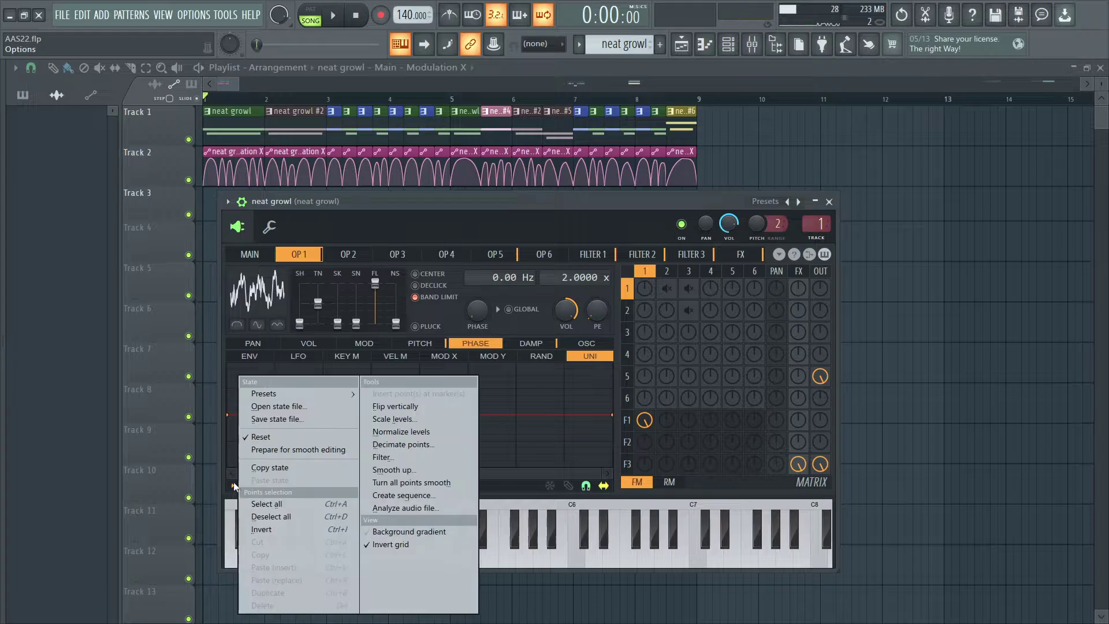
mouse_move(276, 393)
left_click(415, 453)
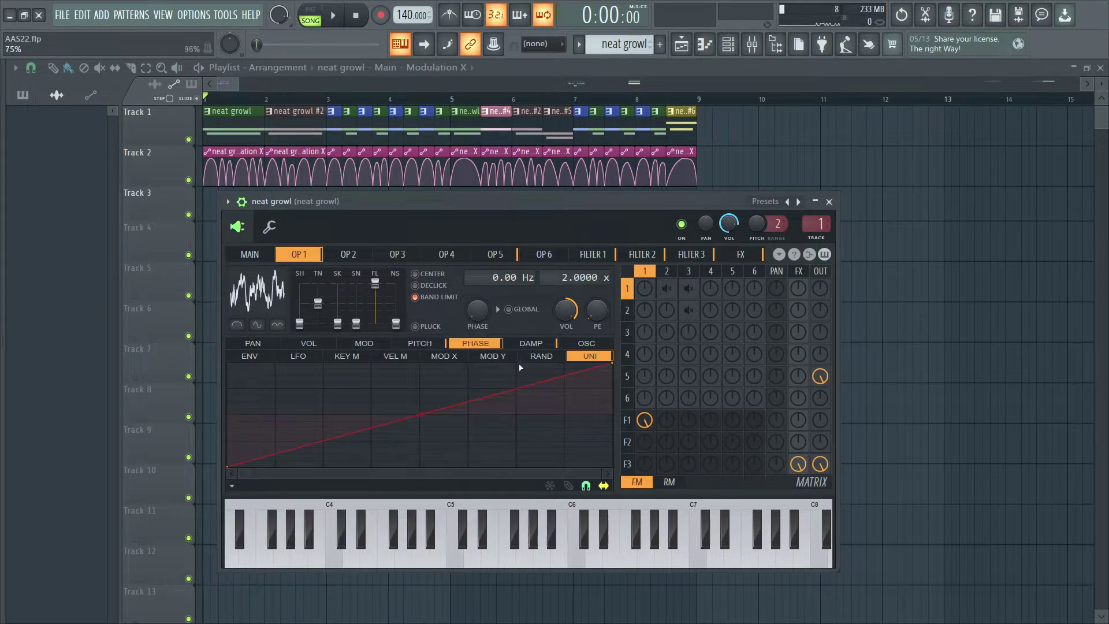
Step: Unmute the modulation of operator 1 by operators 2 and 3 and of operator 2 by operator 3, and open operator 2's oscillator harmonics
left_click(666, 288)
left_click(688, 288)
left_click(693, 309)
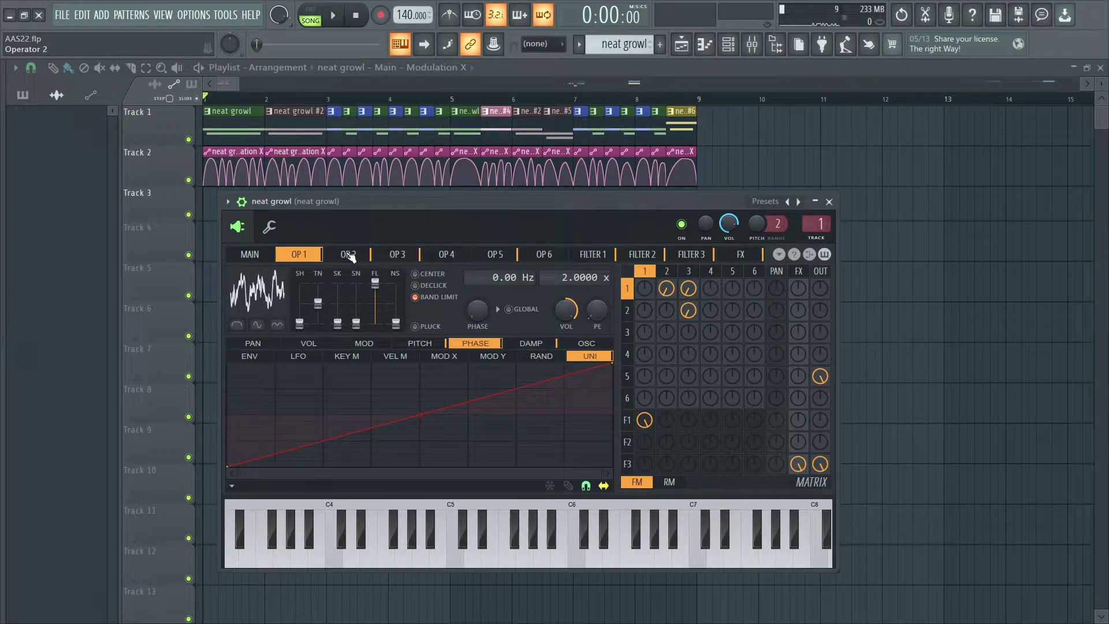
left_click(349, 255)
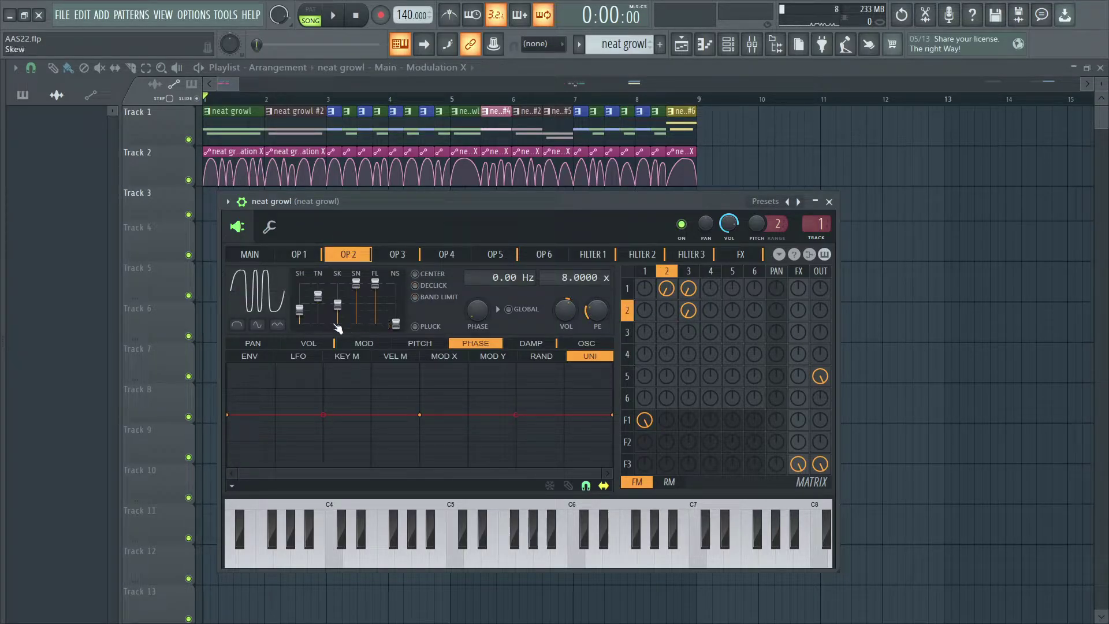
left_click(586, 346)
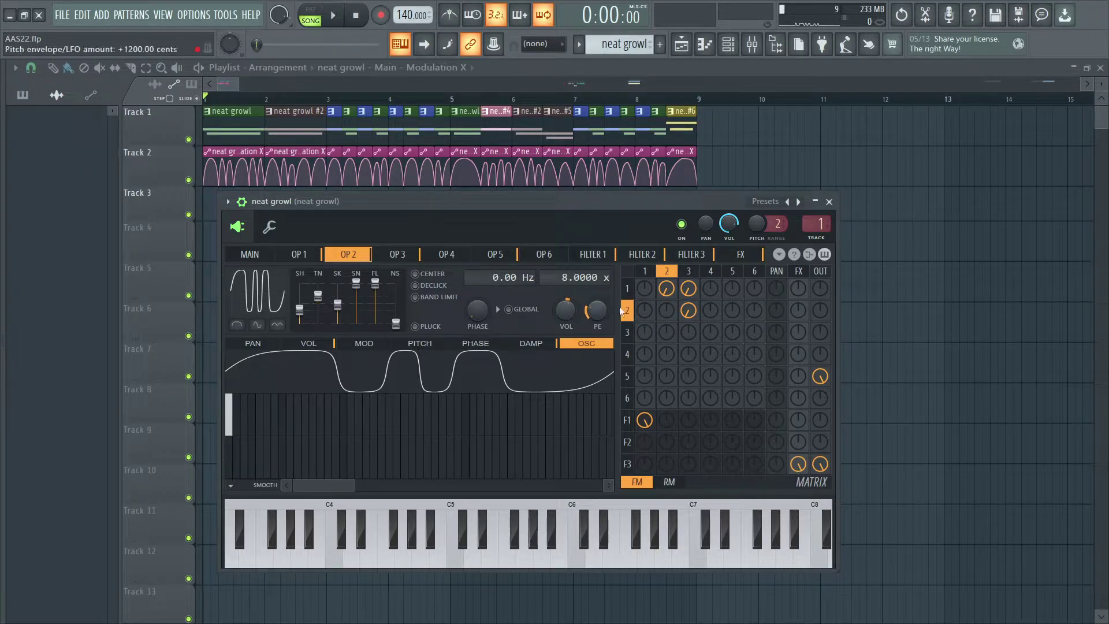
Step: Mute operator 3's modulation of operators 1 and 2, and play the song with and without operator 2 modulating operator 1
right_click(692, 292)
right_click(692, 310)
right_click(665, 289)
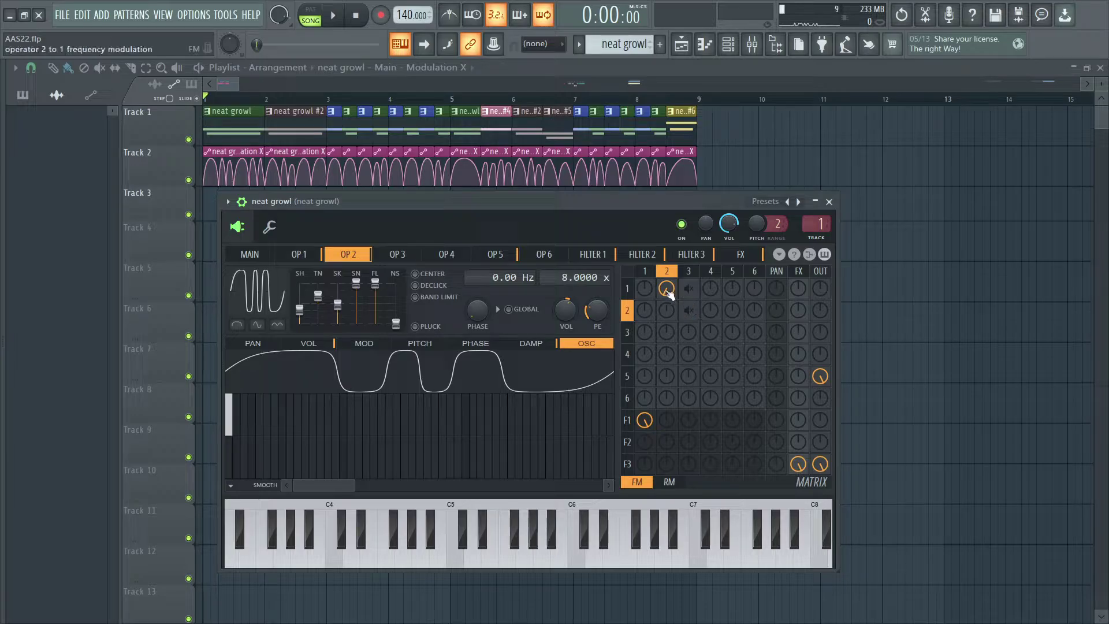
right_click(669, 297)
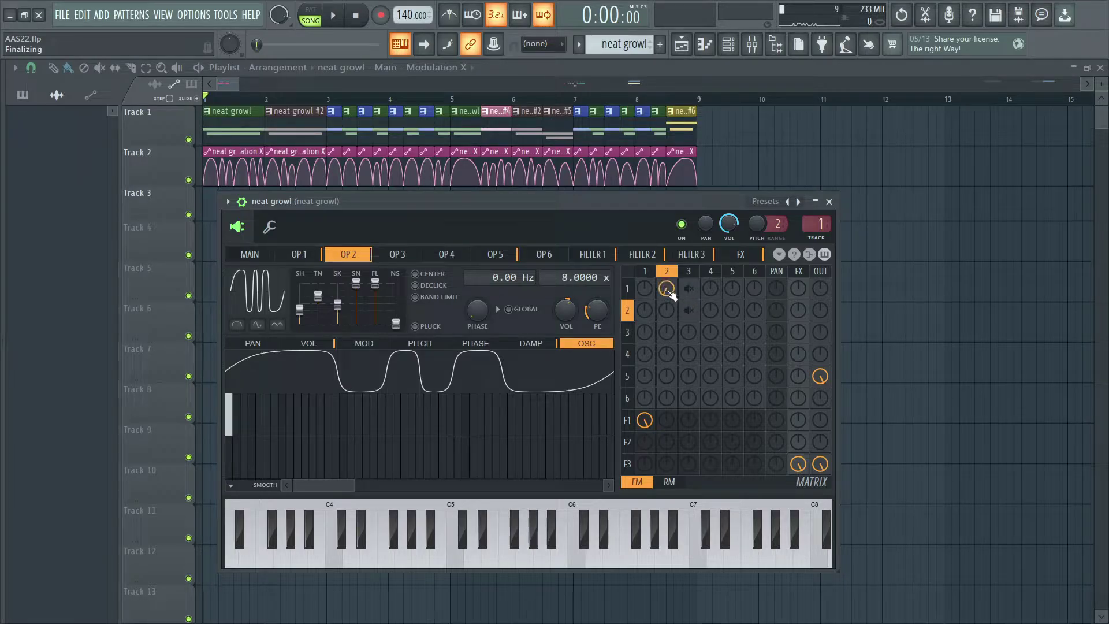
key("space")
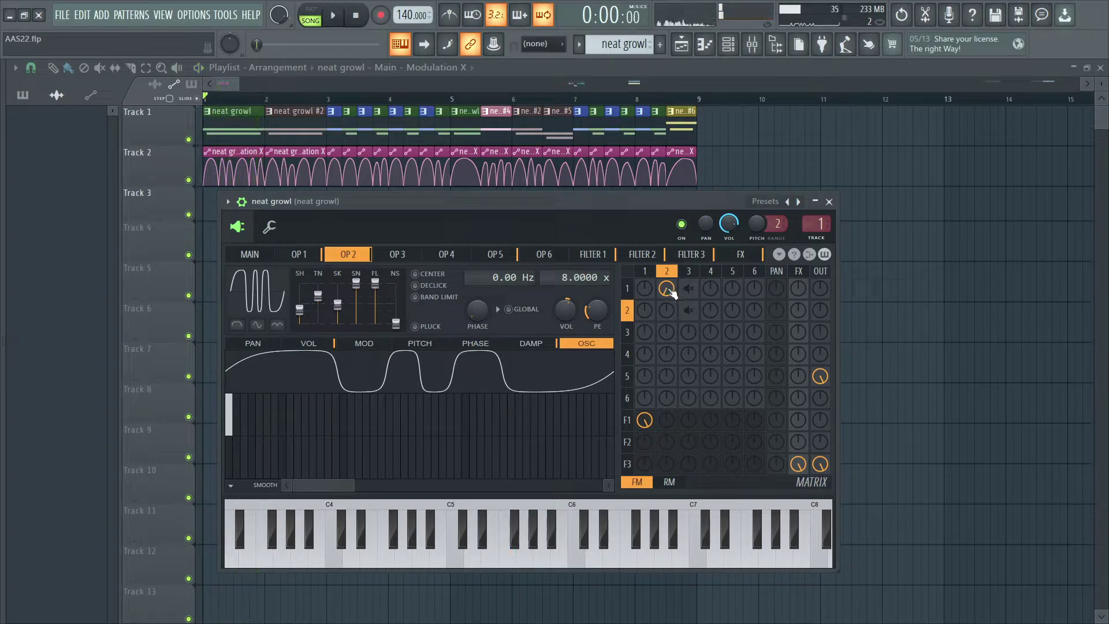
right_click(672, 291)
key("space")
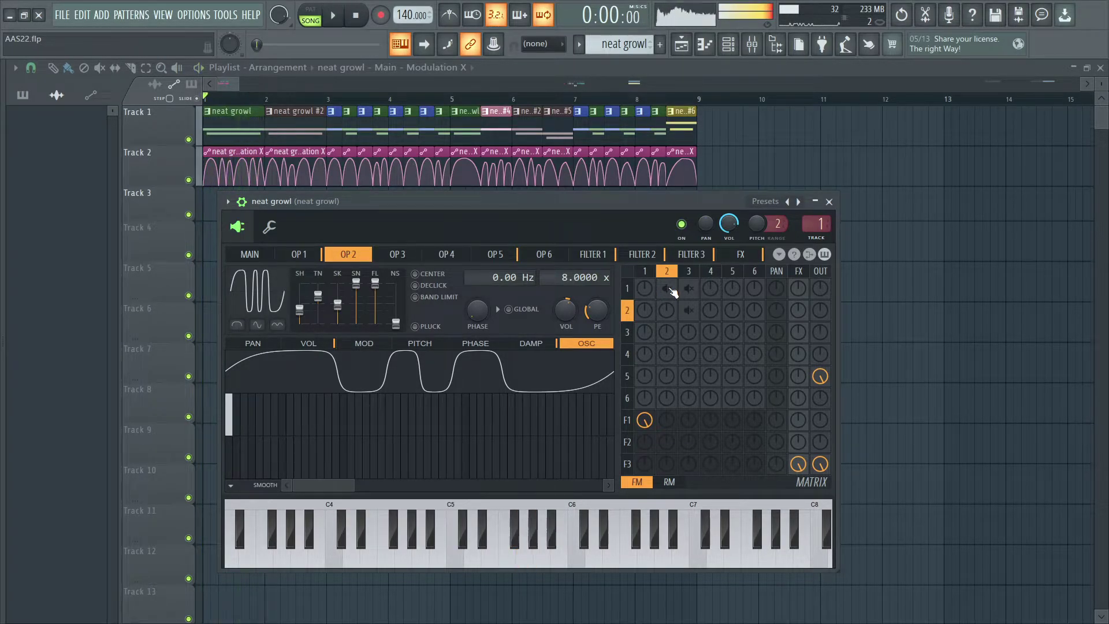
Step: Unmute operator 2's modulation of operator 1 and operator 3's modulation of operators 1 and 2
right_click(670, 292)
right_click(688, 288)
right_click(688, 310)
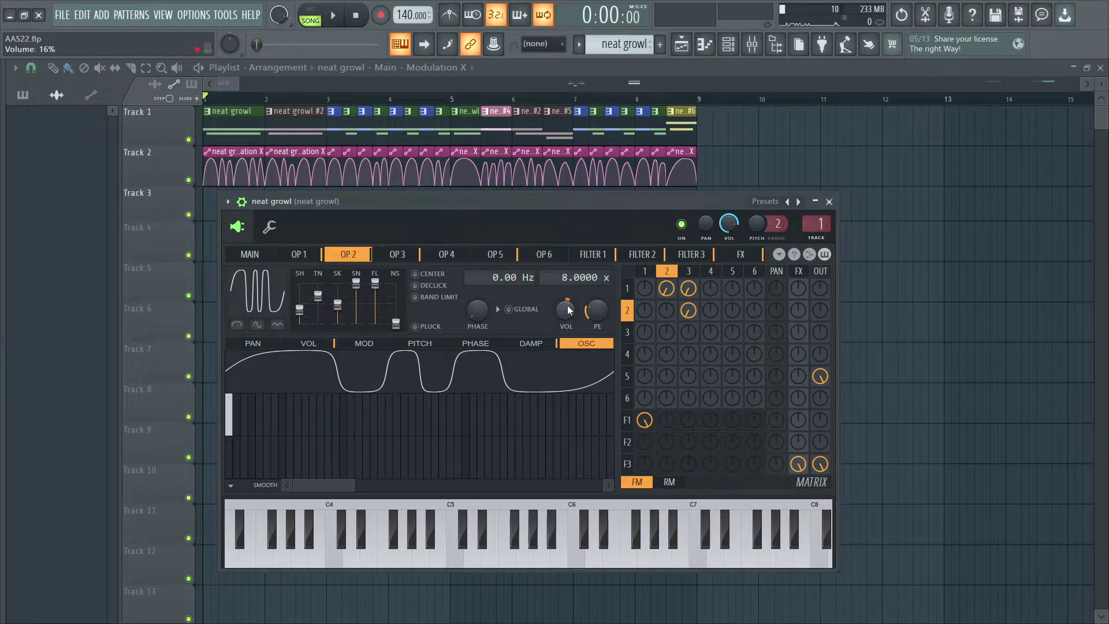
Step: Check operator 2's exact volume value and view its volume's modulation X mapping
left_click(568, 310, "alt")
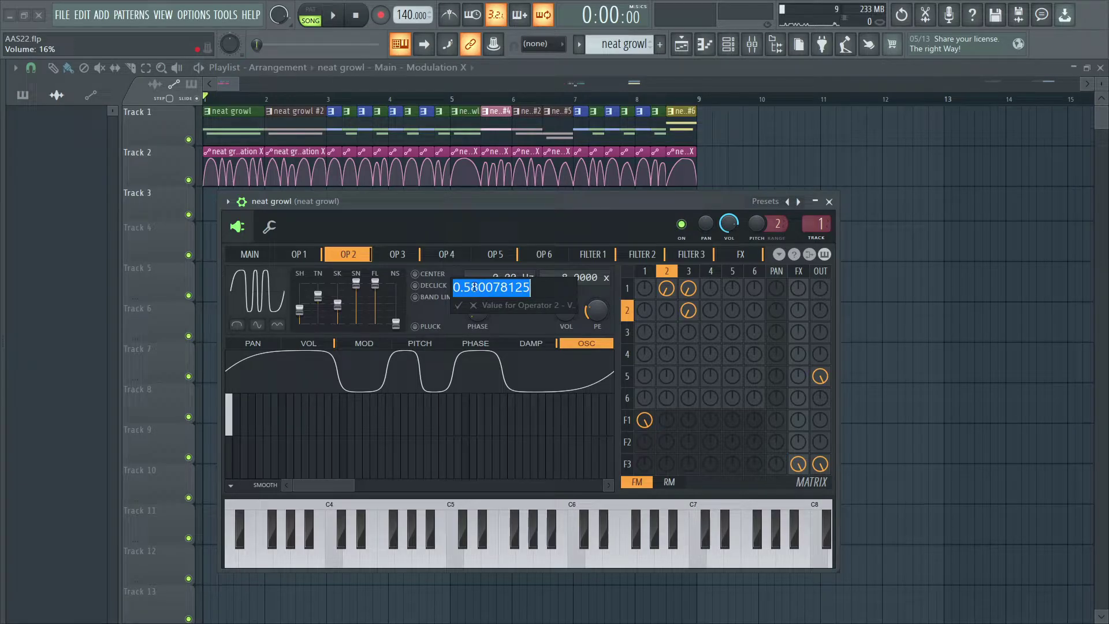
left_click(474, 305)
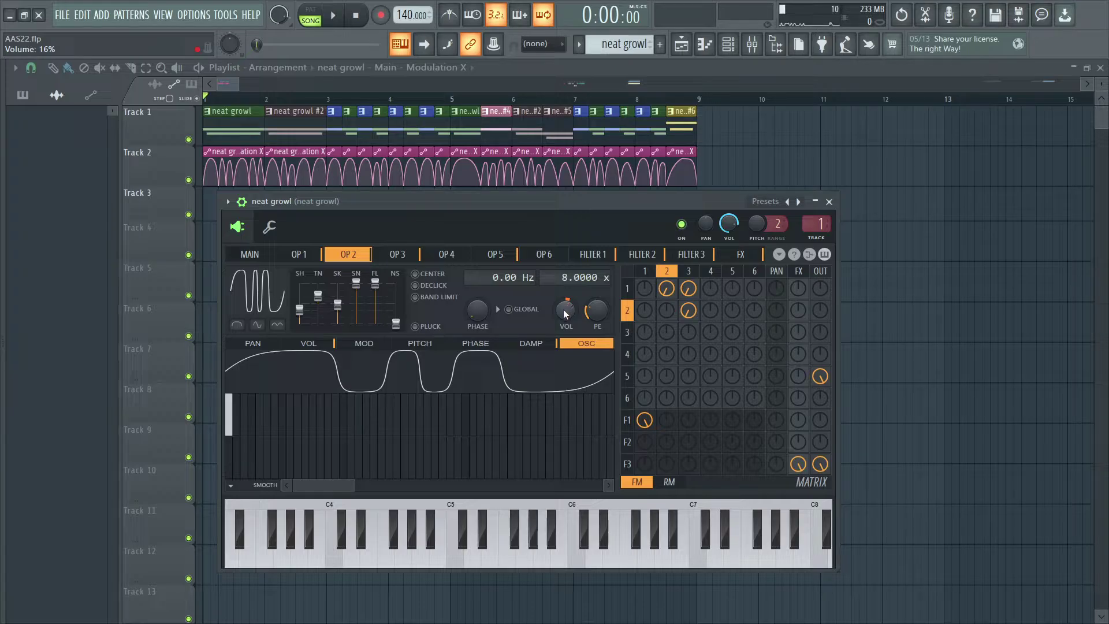
left_click(308, 343)
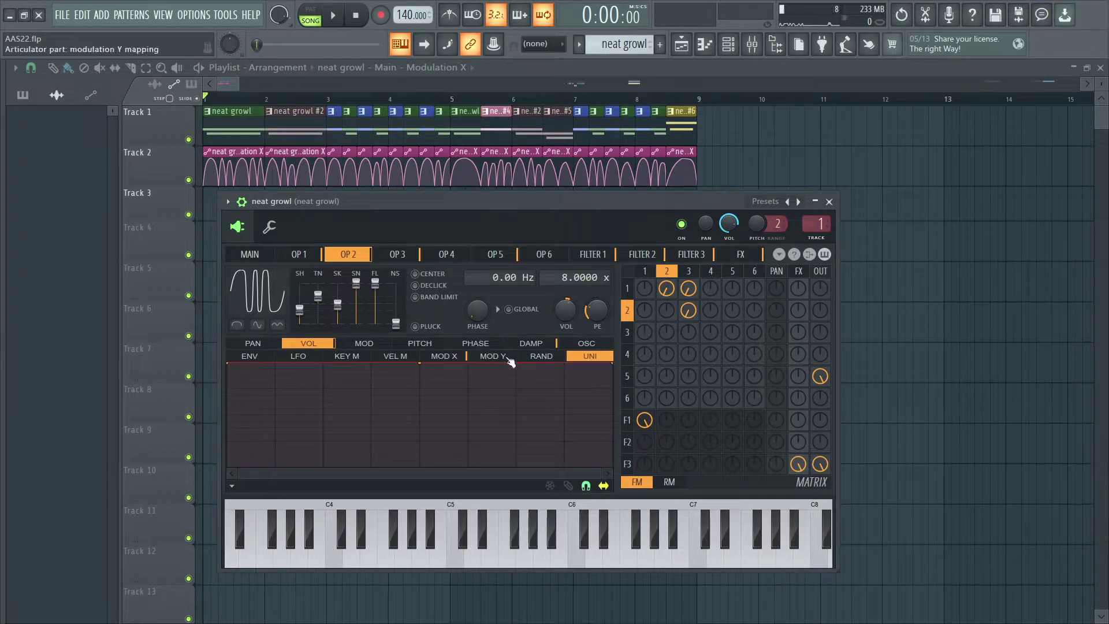
left_click(453, 355)
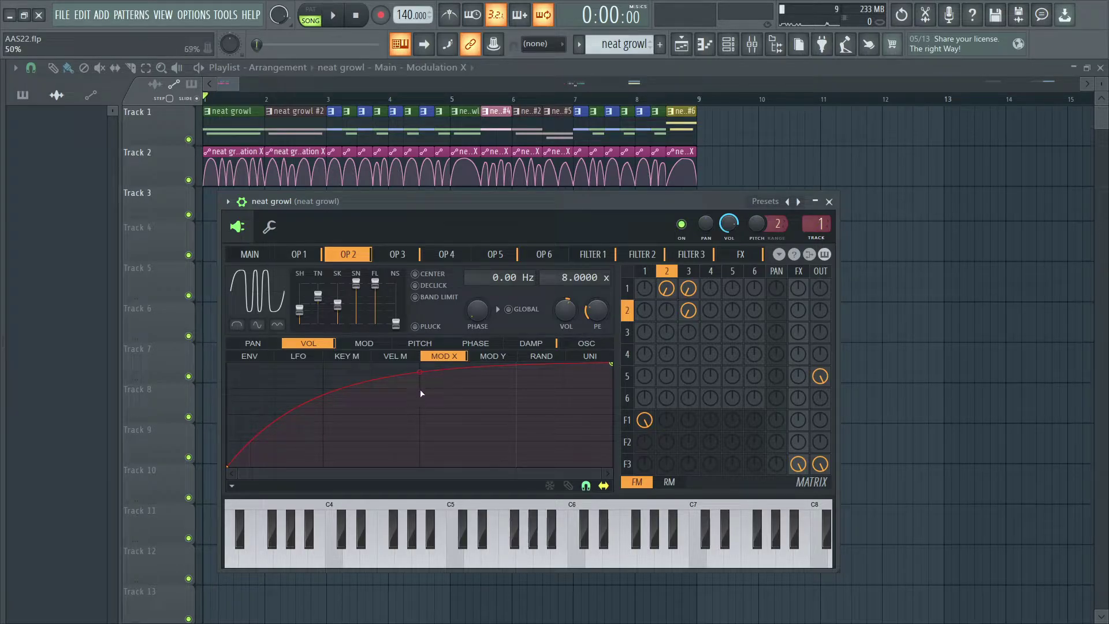
Step: Mute operator 3's modulation and filter 3's effects and output sends, and route operator 1 straight to the output
right_click(689, 290)
right_click(688, 311)
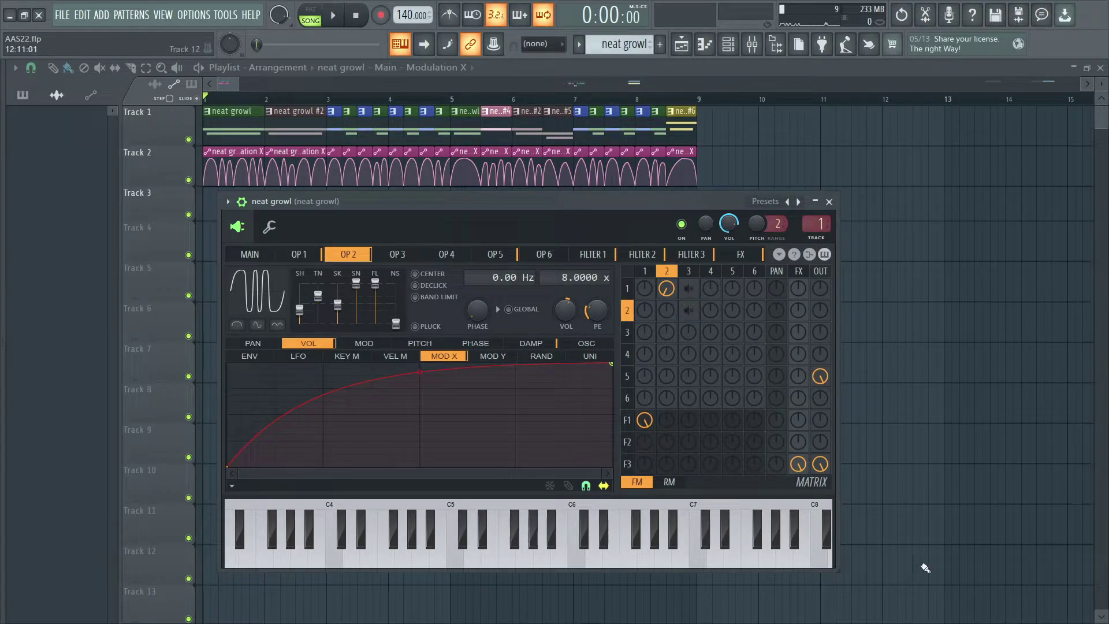
right_click(820, 465)
right_click(798, 465)
left_click_drag(824, 294, 817, 283)
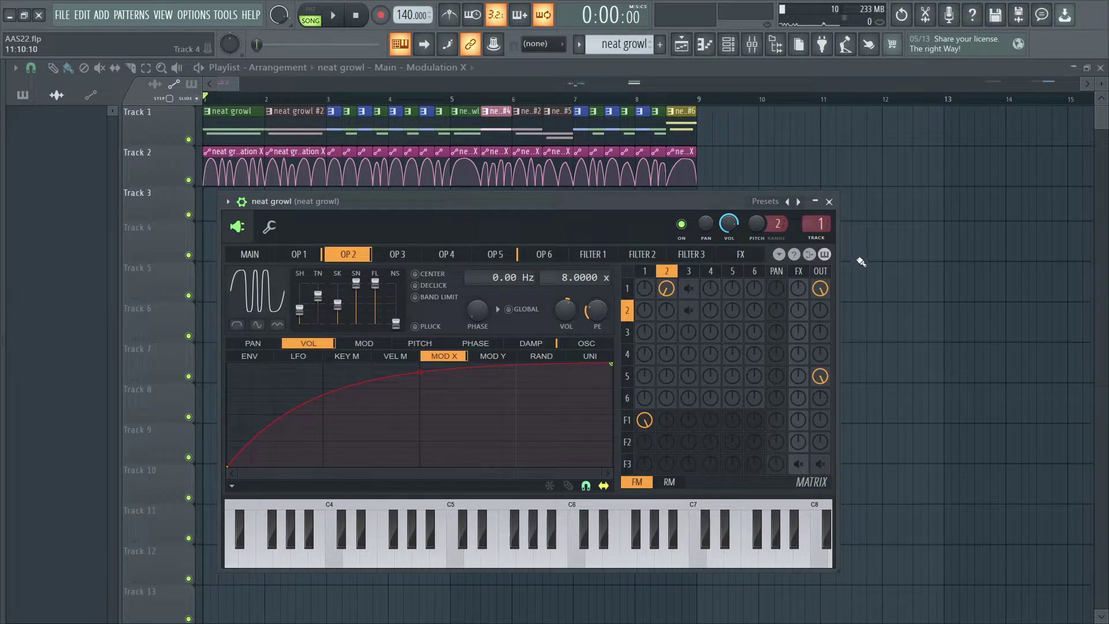
Step: Play the song while trying a strong downward bend in operator 2's volume modulation X curve, and undo the curve and output changes
key("space")
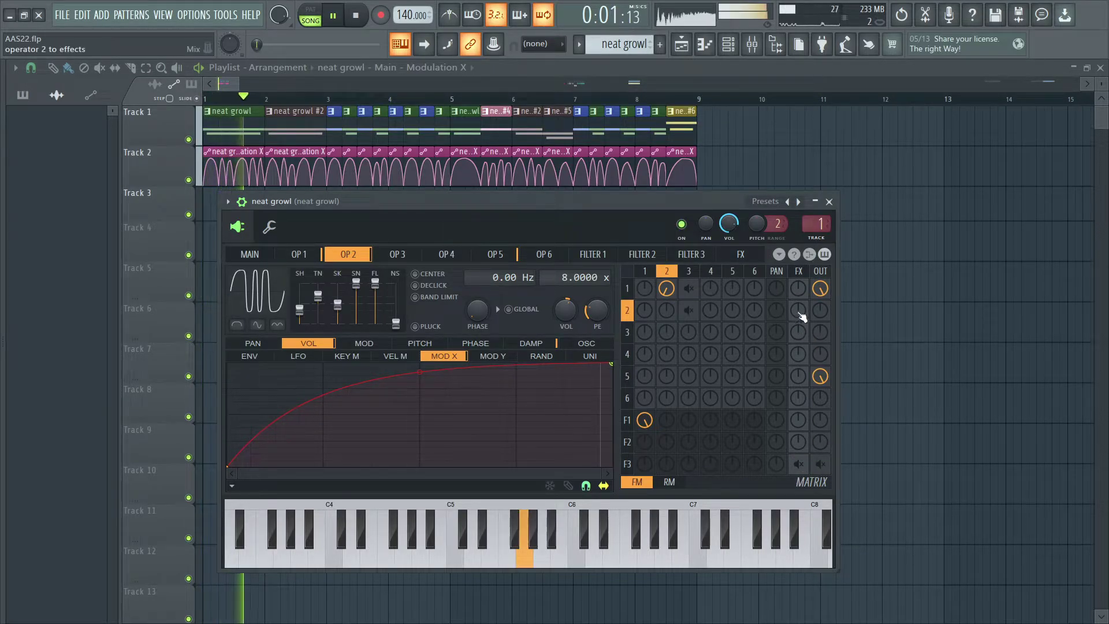
key("space")
mouse_move(419, 372)
left_mouse_down()
mouse_move(422, 460)
mouse_move(423, 376)
left_mouse_up()
key("space")
key("space")
key("space")
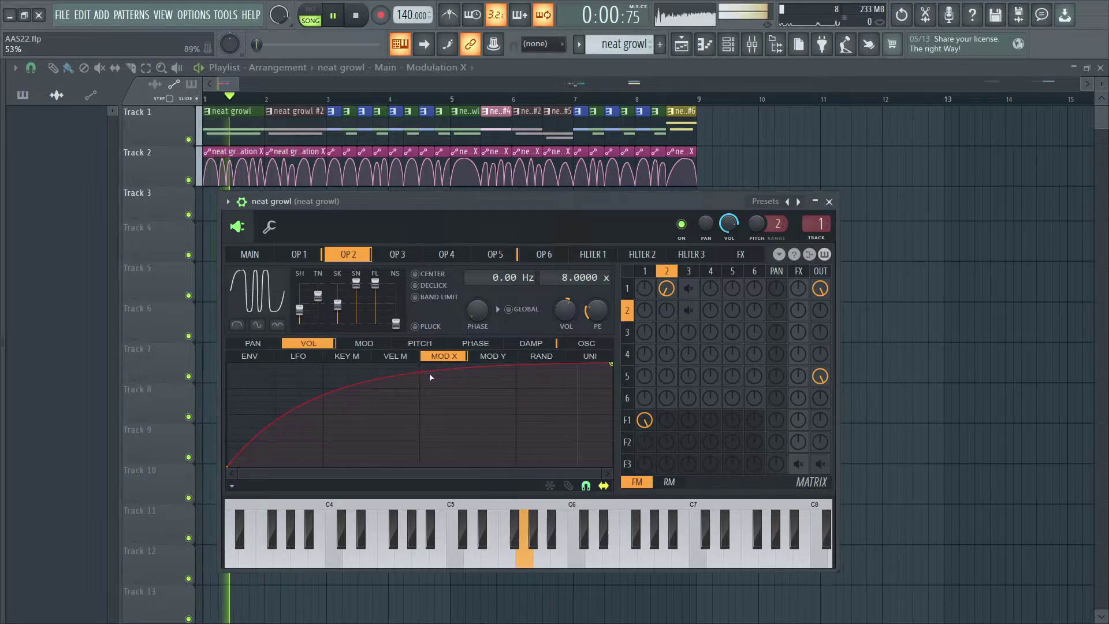
key("space")
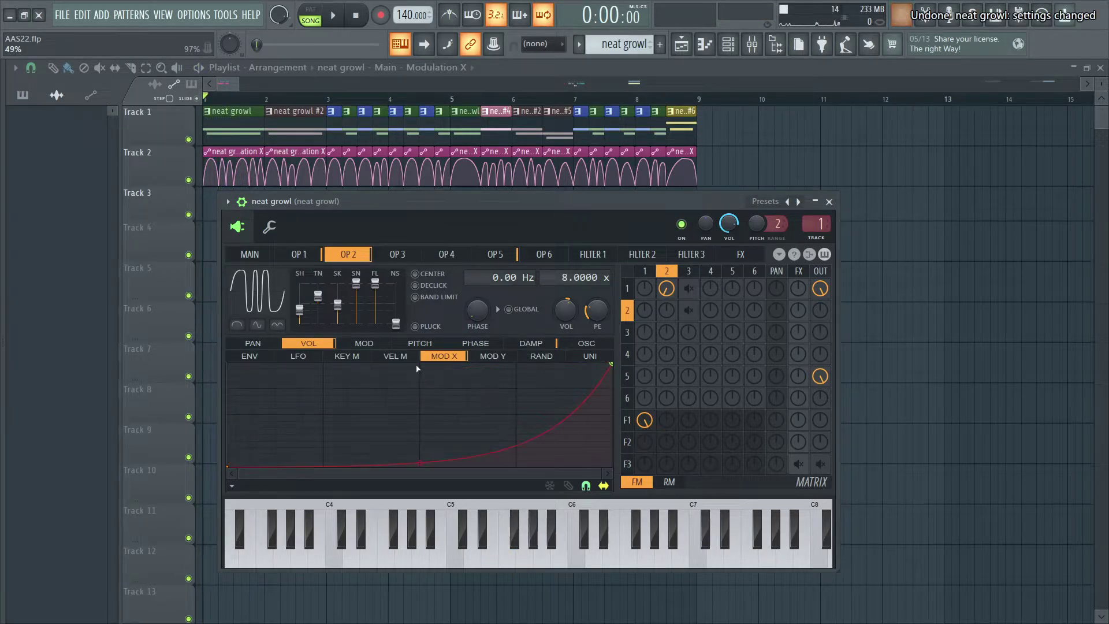
key("ctrl+z")
key("ctrl+z")
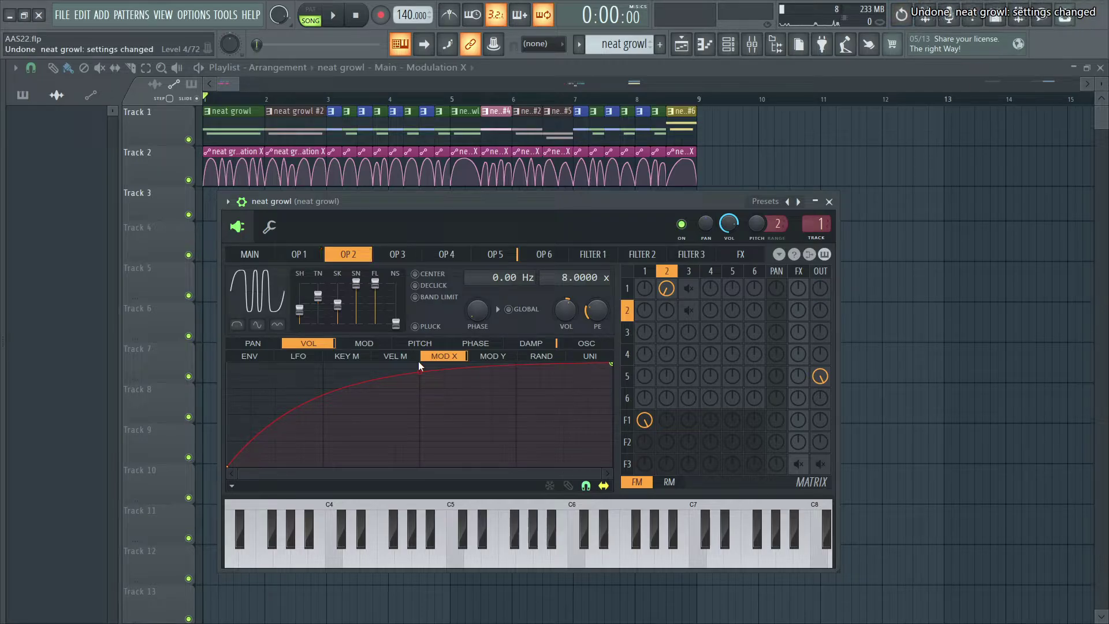
Step: Unmute filter 3's effects and output sends and operator 3's modulation of operators 1 and 2, playing the song in between
left_click(820, 466)
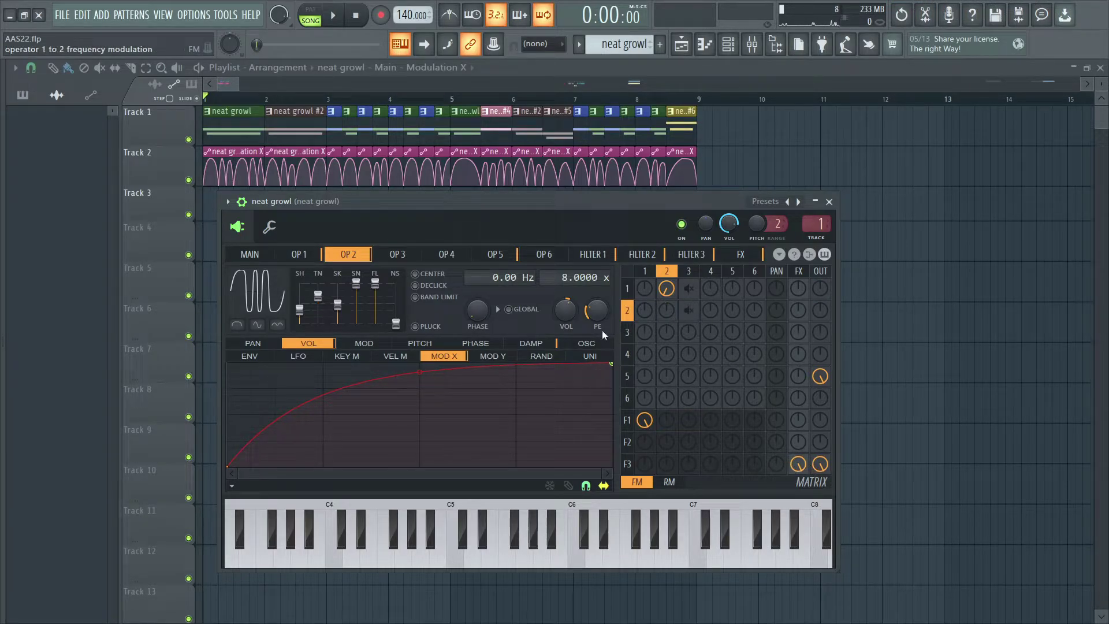
key("space")
key("space")
left_click(688, 289)
left_click(688, 310)
Step: Copy the preset, try operator 2's volume modulation X curve bent further upward with operator 3's modulation muted, and paste the preset back
left_click(779, 255)
left_click(816, 304)
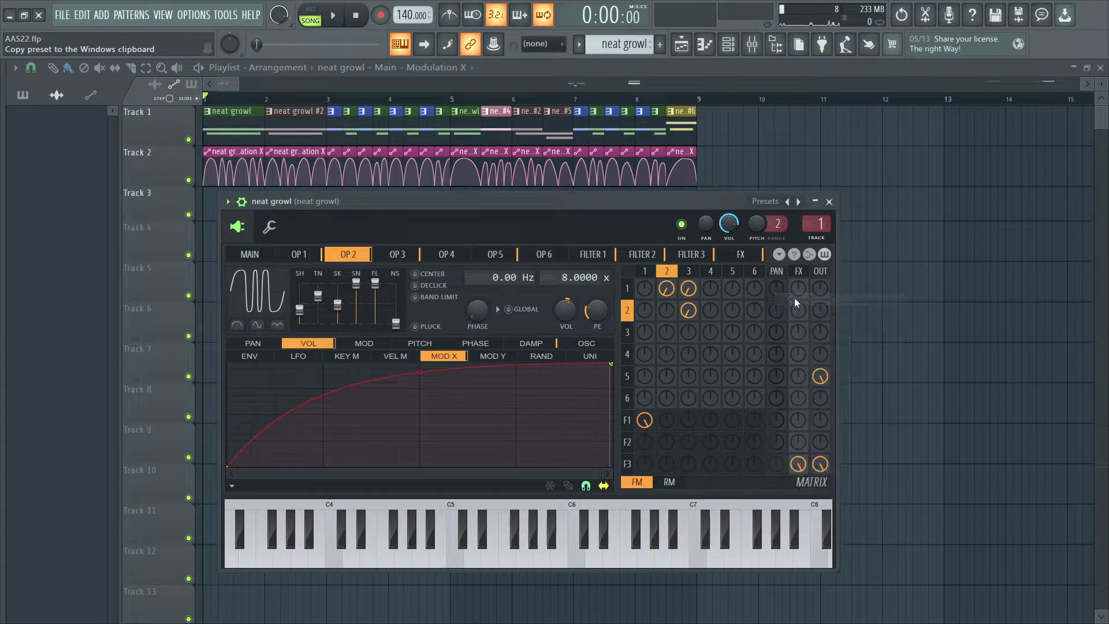
left_click(689, 311)
left_click(689, 288)
mouse_move(420, 372)
left_mouse_down()
mouse_move(420, 463)
mouse_move(420, 365)
left_mouse_up()
key("space")
key("space")
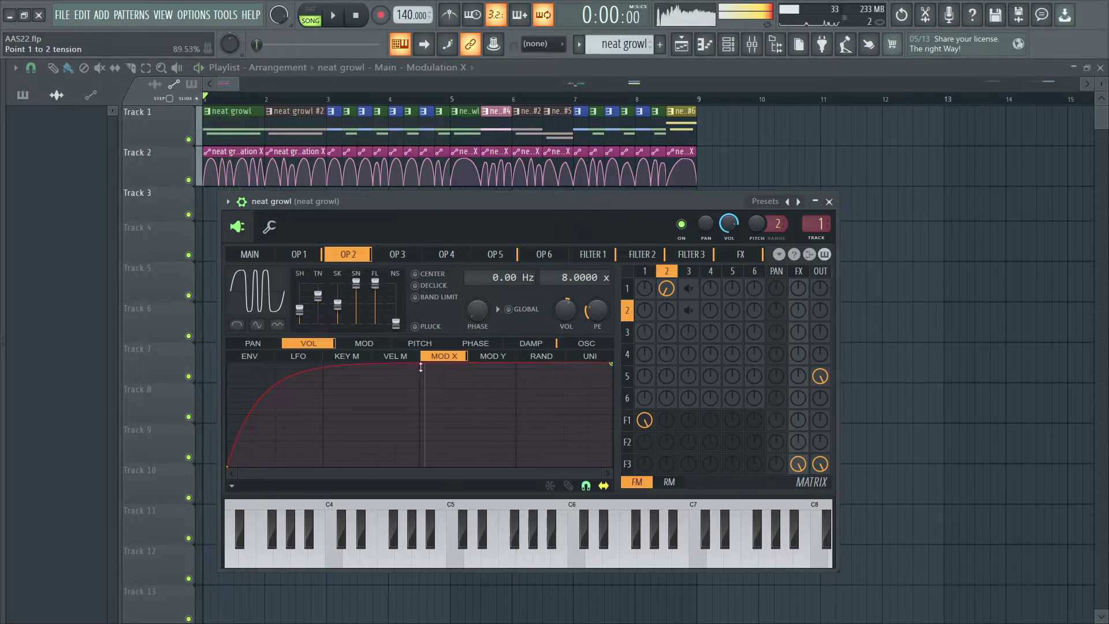
right_click(816, 291)
left_click(814, 309)
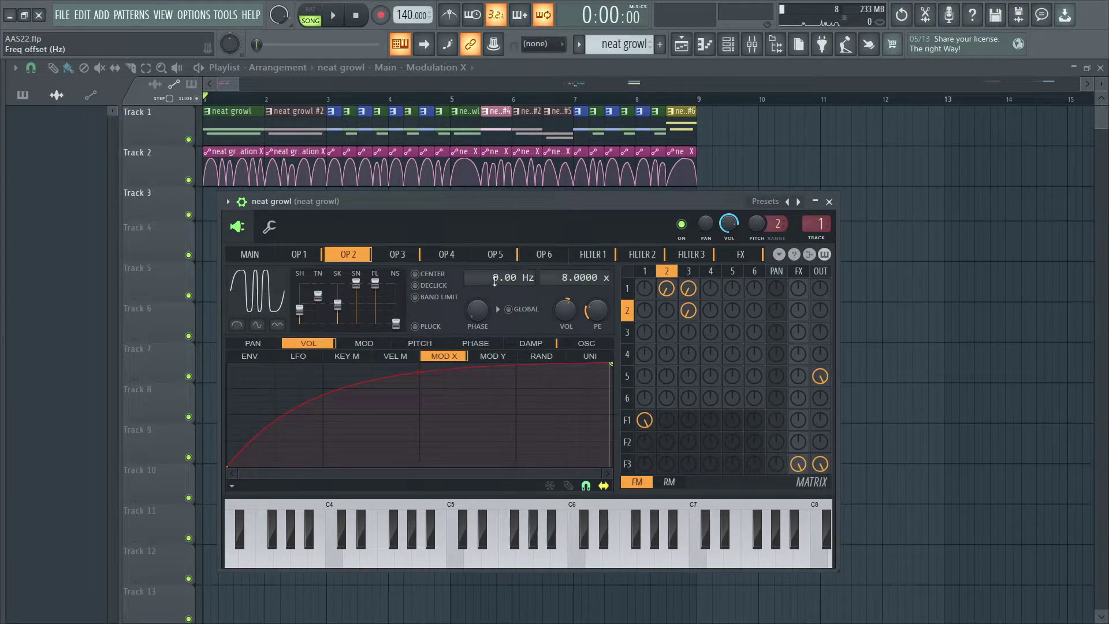
Step: Examine operator 3's oscillator harmonics, its volume's modulation X mapping and its exact volume value
left_click(398, 254)
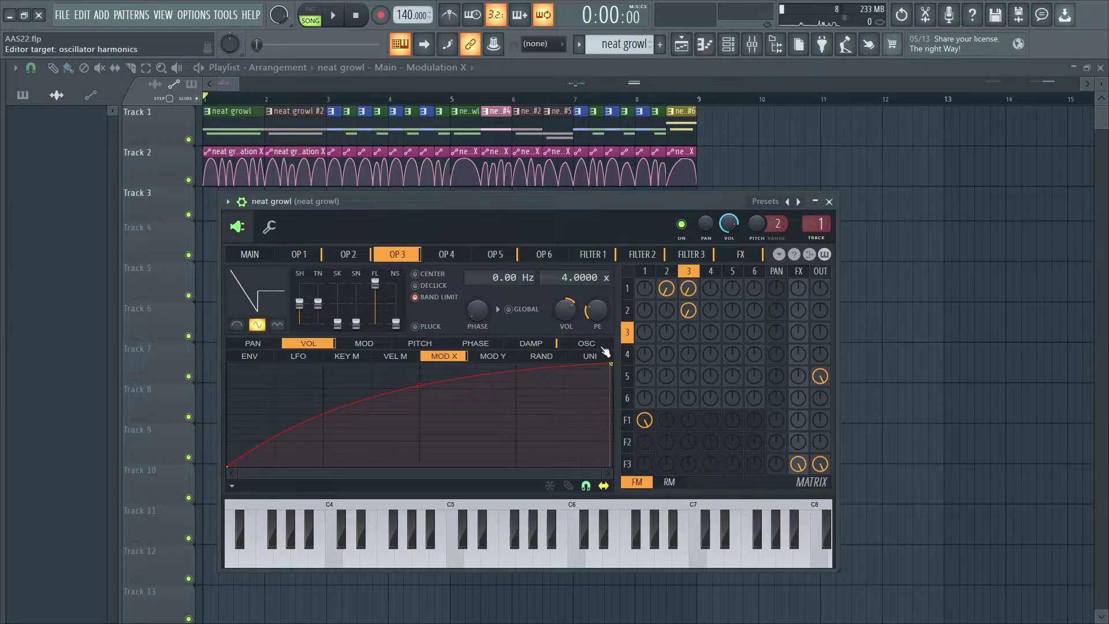
left_click(600, 344)
left_click(309, 345)
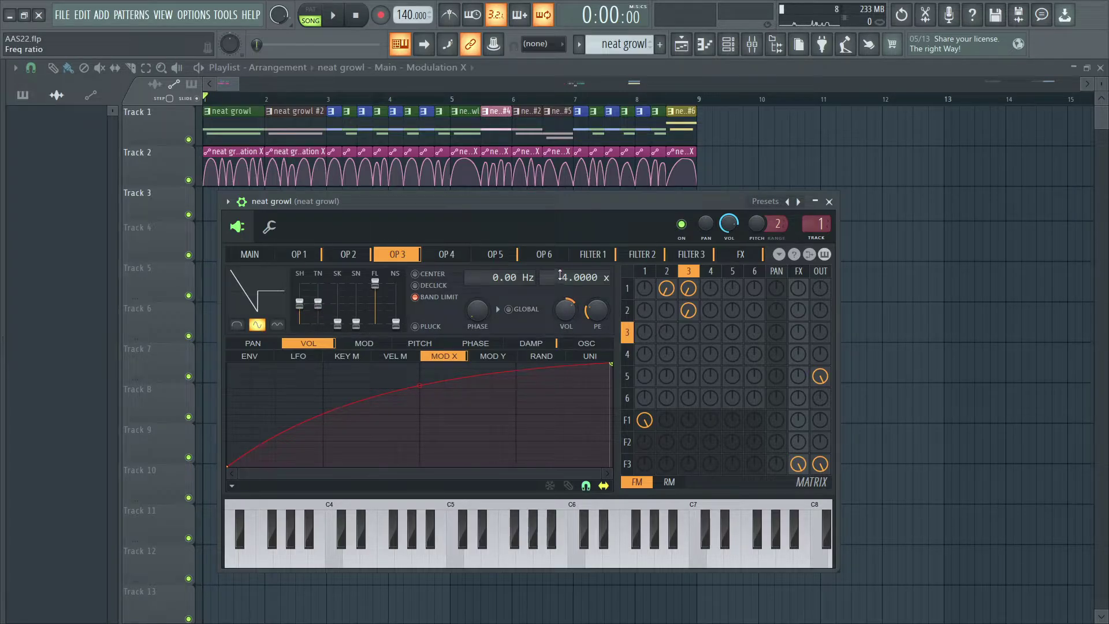
right_click(565, 313)
left_click(584, 508)
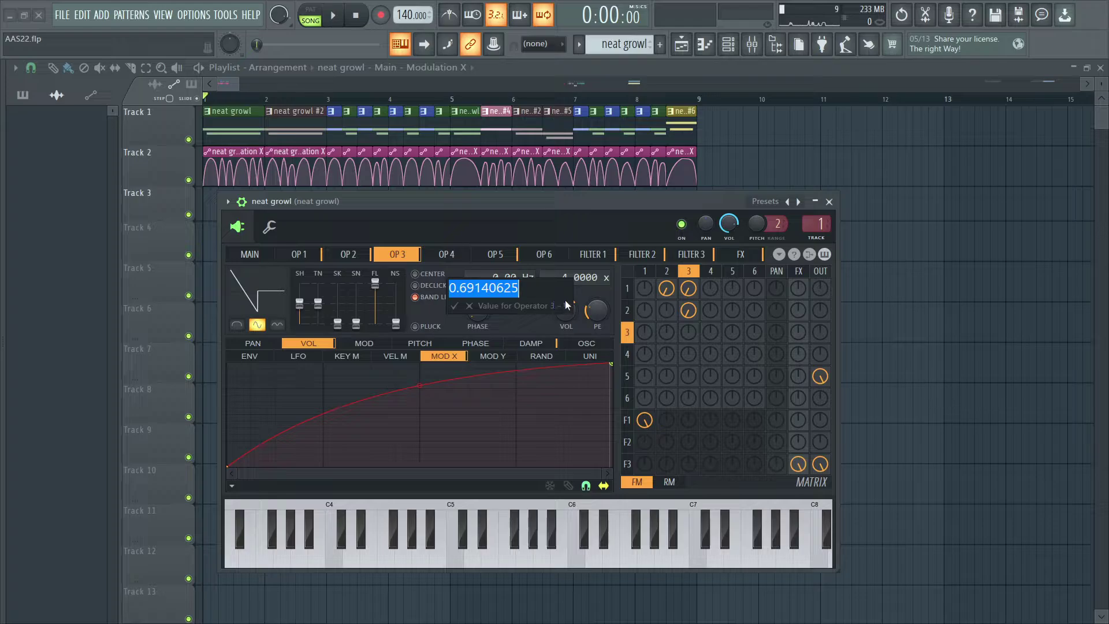
key("Return")
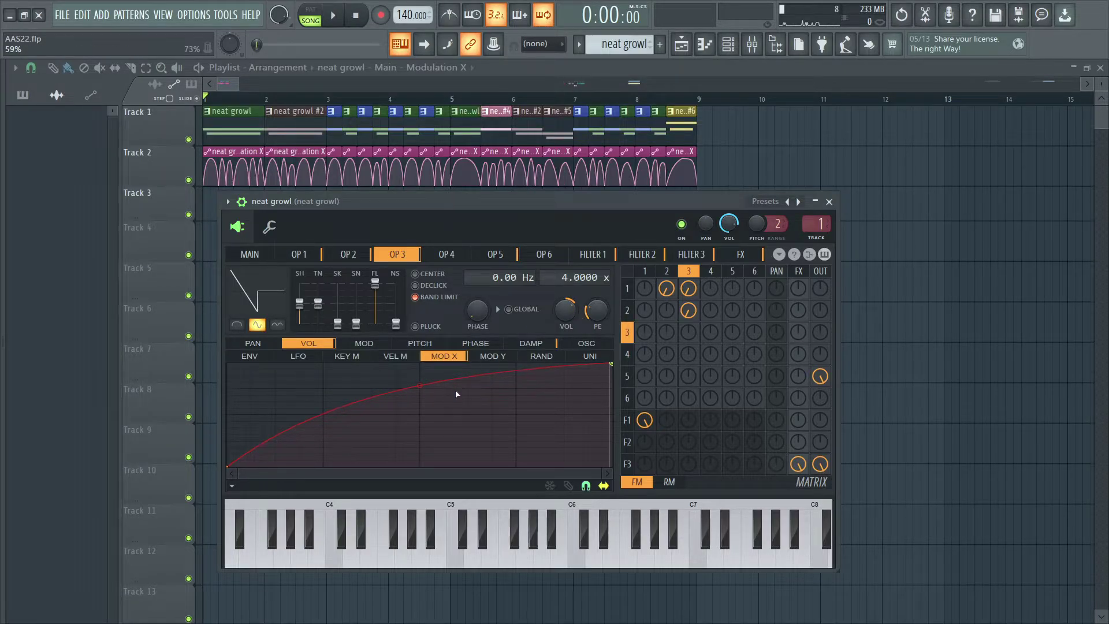
Step: Copy the preset, try bending operator 3's volume modulation X curve strongly downward while playing the song, and paste the preset back
left_click(779, 254)
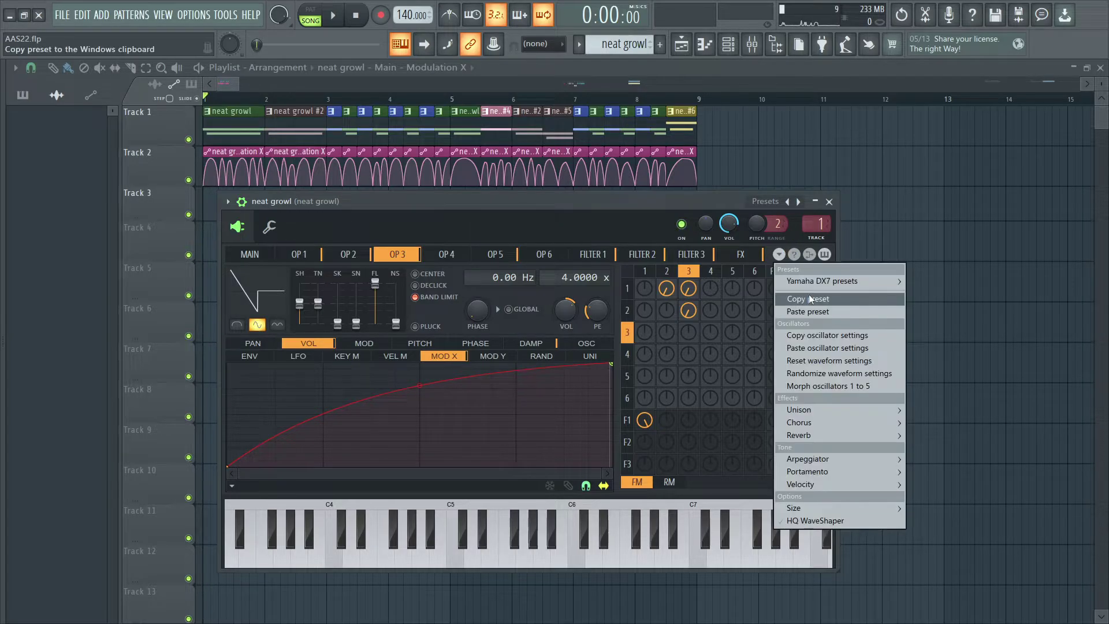
left_click(812, 300)
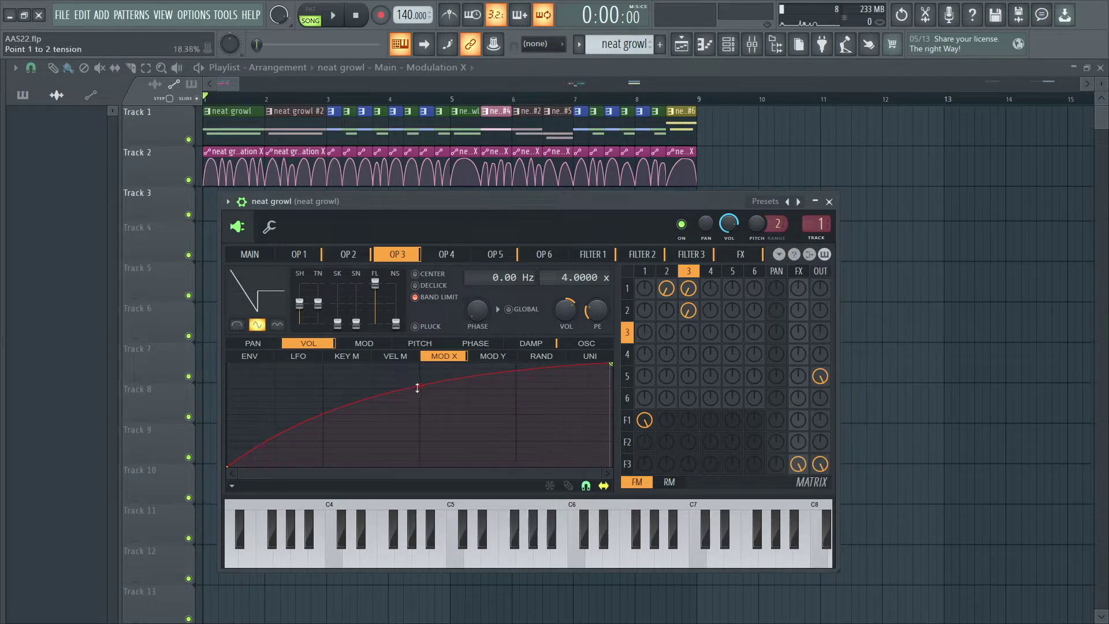
key("space")
left_click_drag(419, 390, 419, 466)
key("space")
left_click(779, 255)
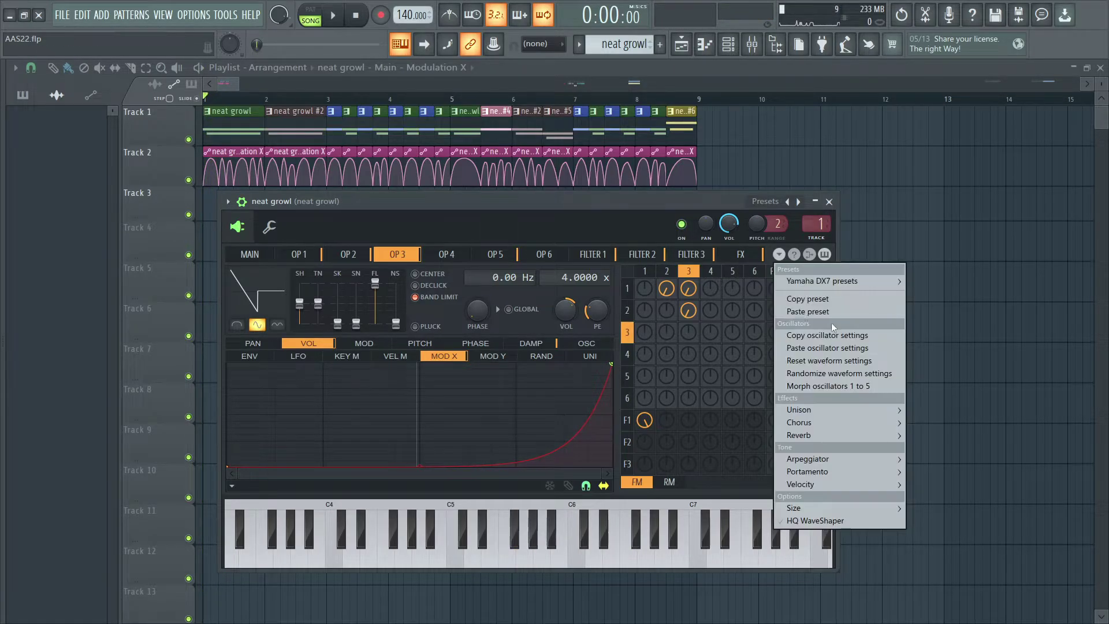
left_click(828, 311)
Step: Try operator 3 with its volume at 88% and frequency ratio at 5.0000 while playing the song, and paste the copied preset back
key("space")
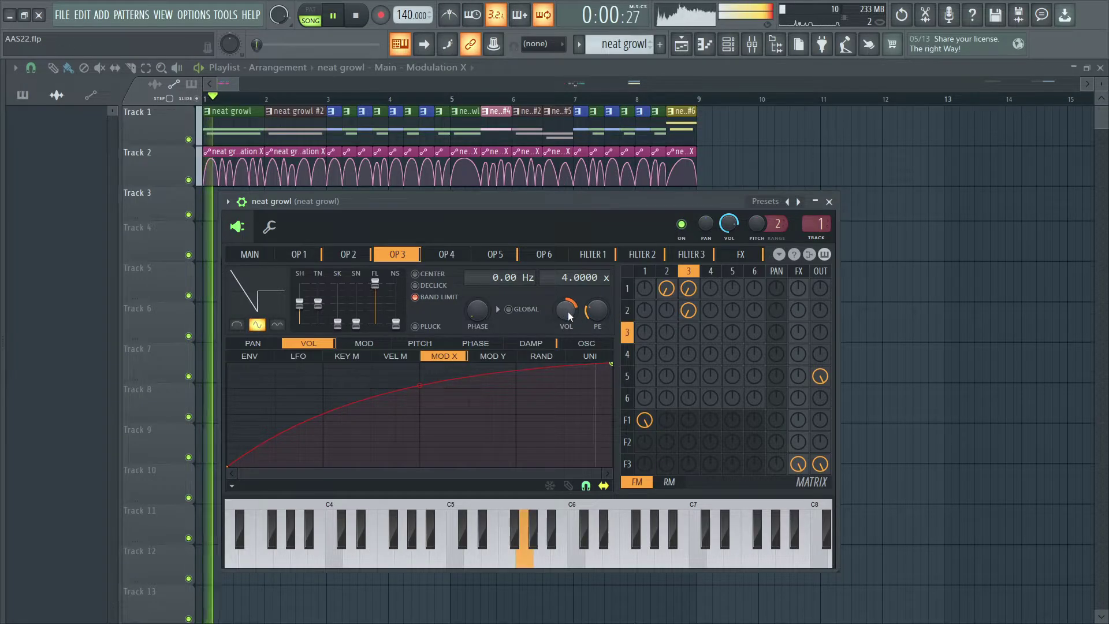
key("space")
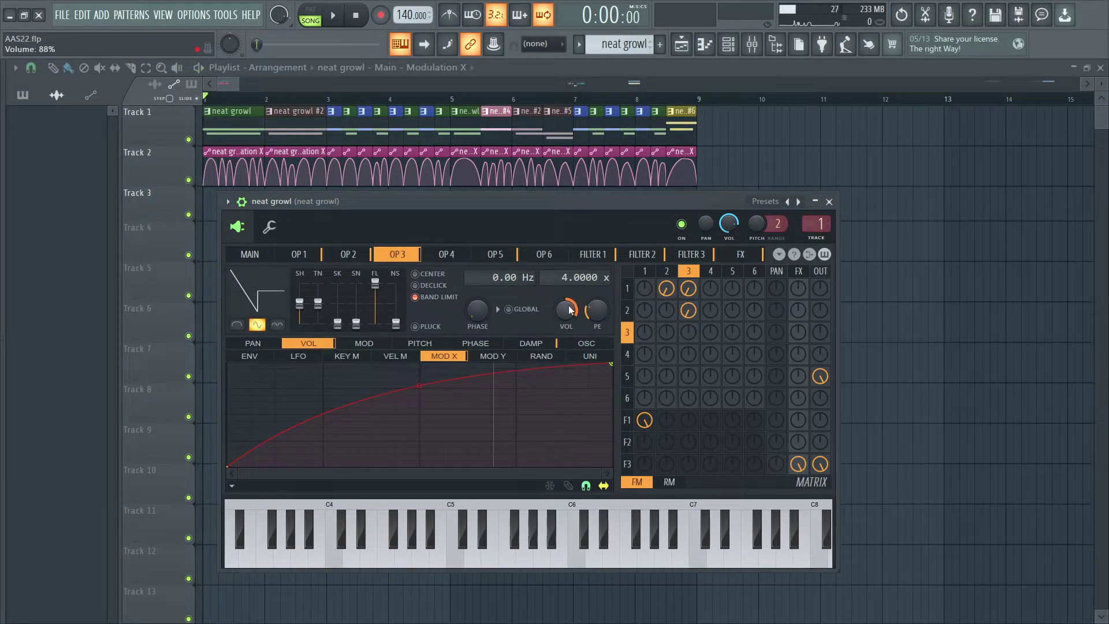
left_click_drag(566, 311, 563, 274)
key("space")
key("space")
key("space")
key("space")
key("space")
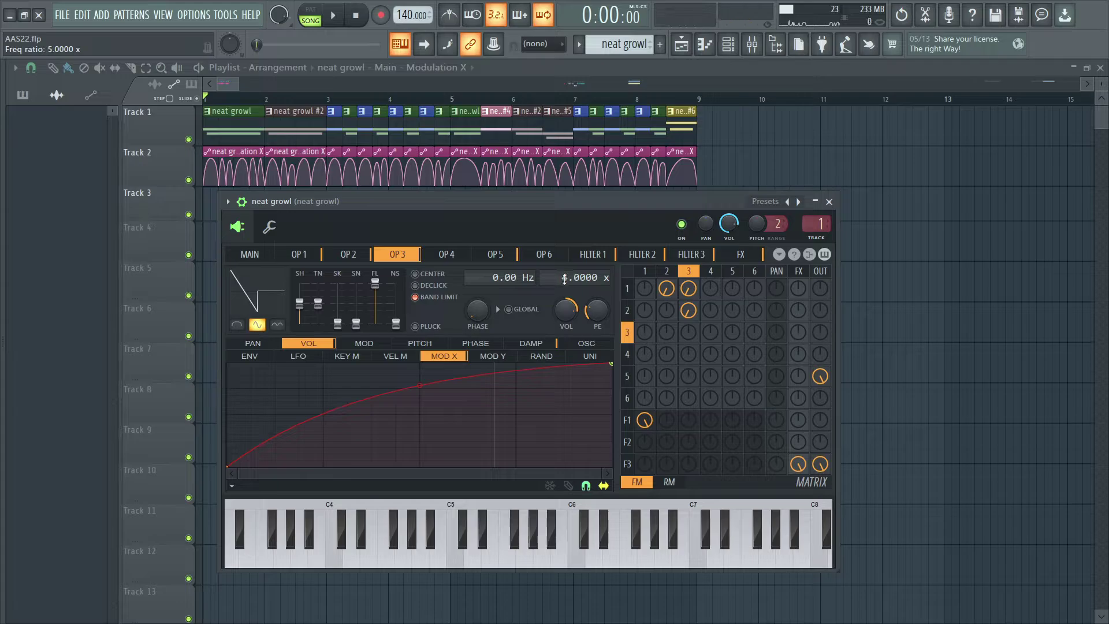
left_click(780, 254)
left_click(826, 311)
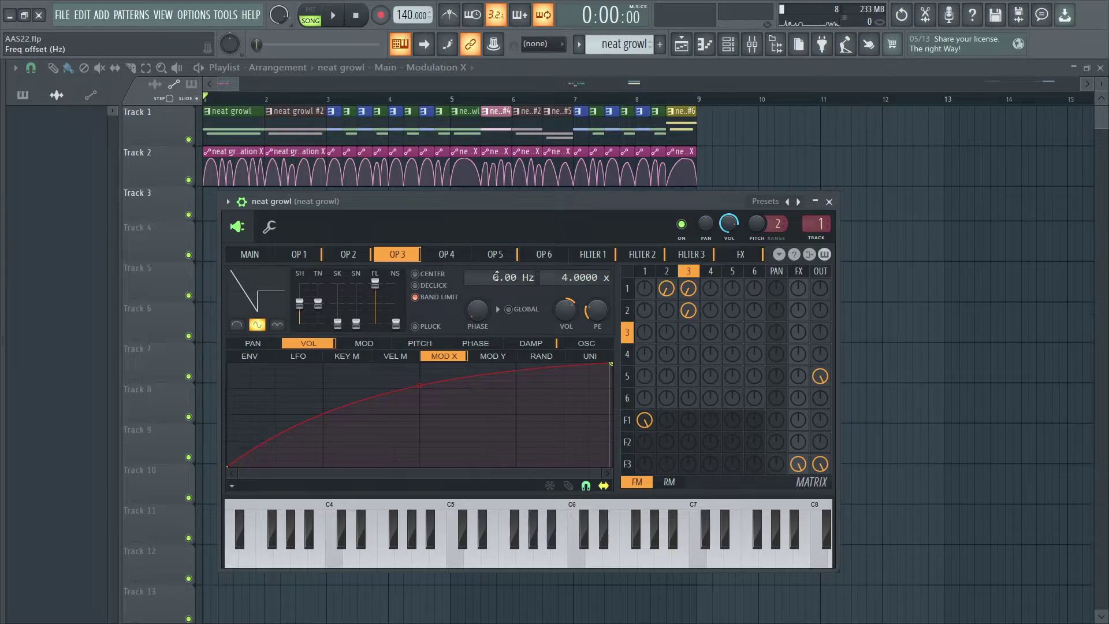
Step: Examine operators 4 and 5 and the modulation X mappings of filter 1's cutoff and resonance
left_click(449, 260)
left_click(498, 259)
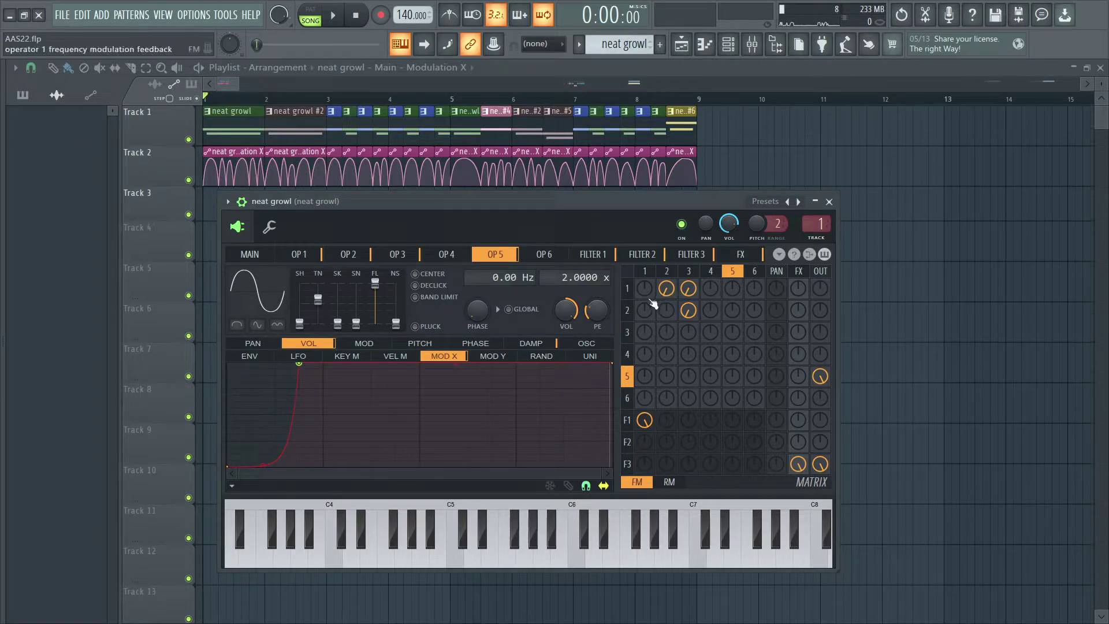
left_click(586, 258)
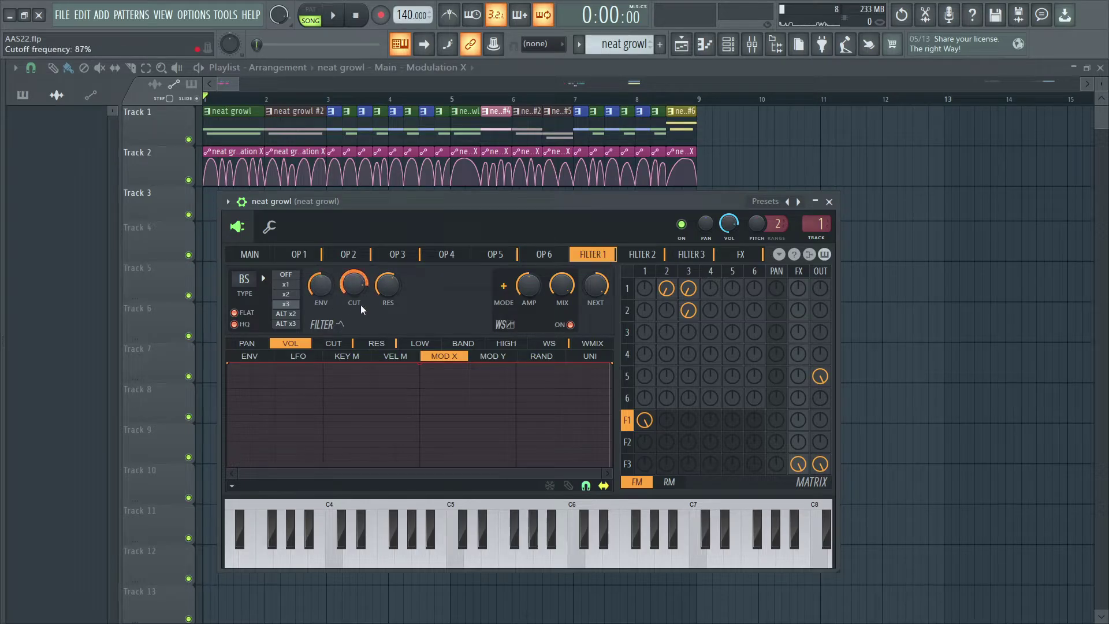
left_click(334, 343)
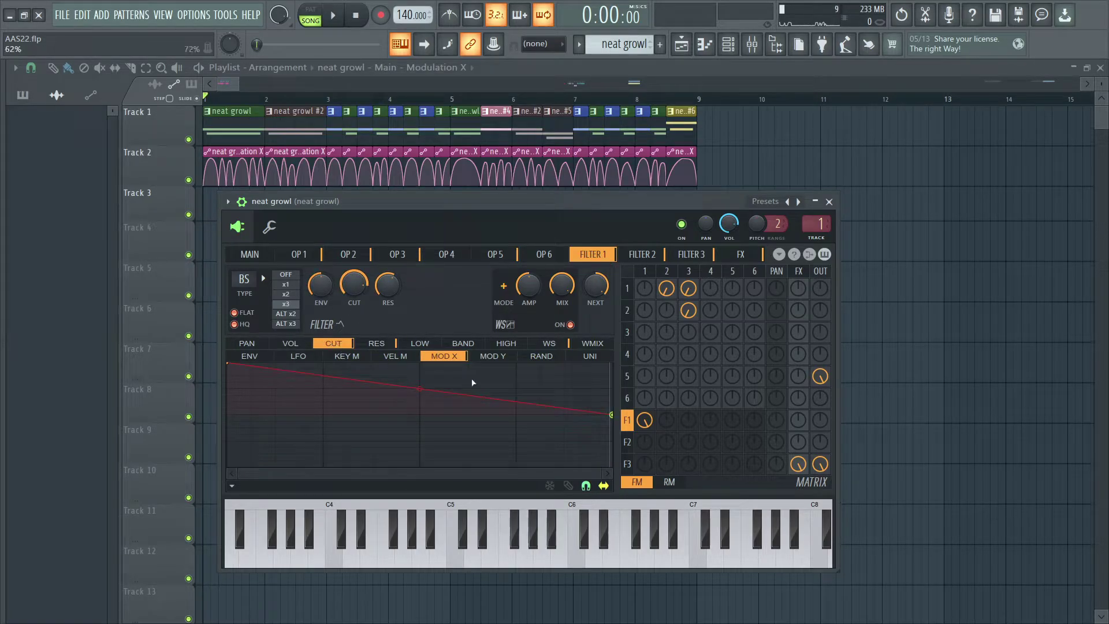
left_click(376, 344)
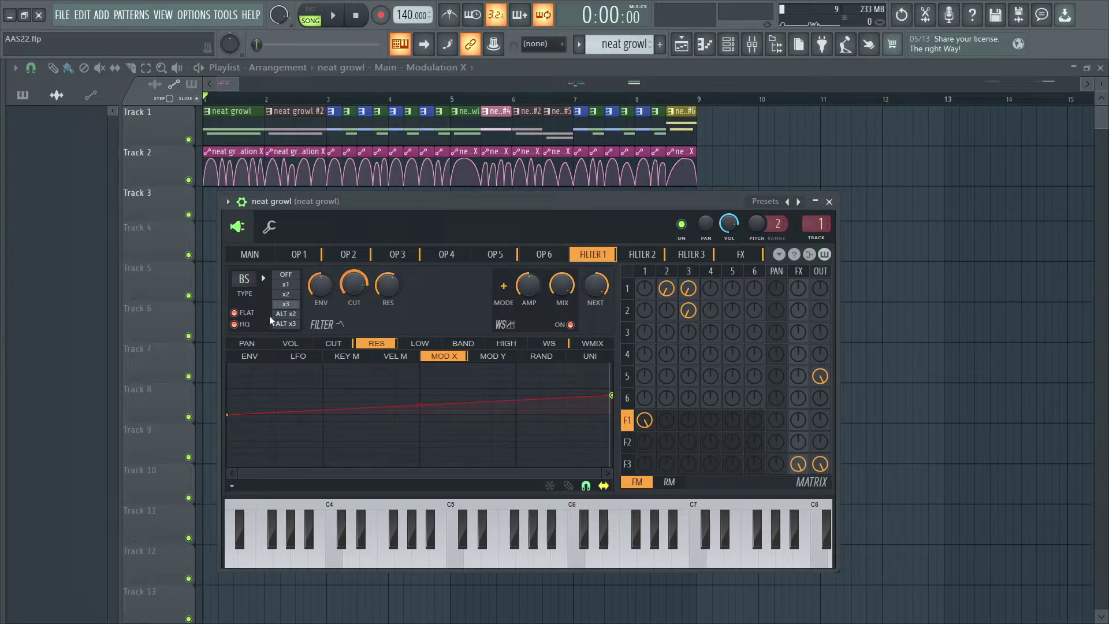
Step: Check the exact values of filter 1's cutoff and resonance, and view its waveshaper curve
right_click(358, 290)
key("t")
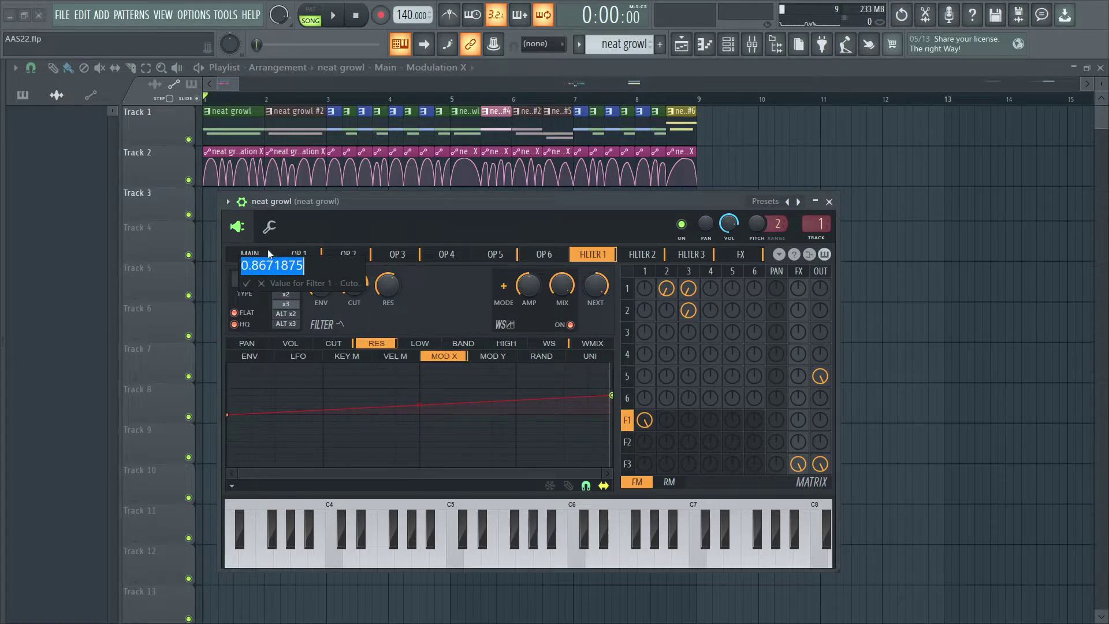
key("Escape")
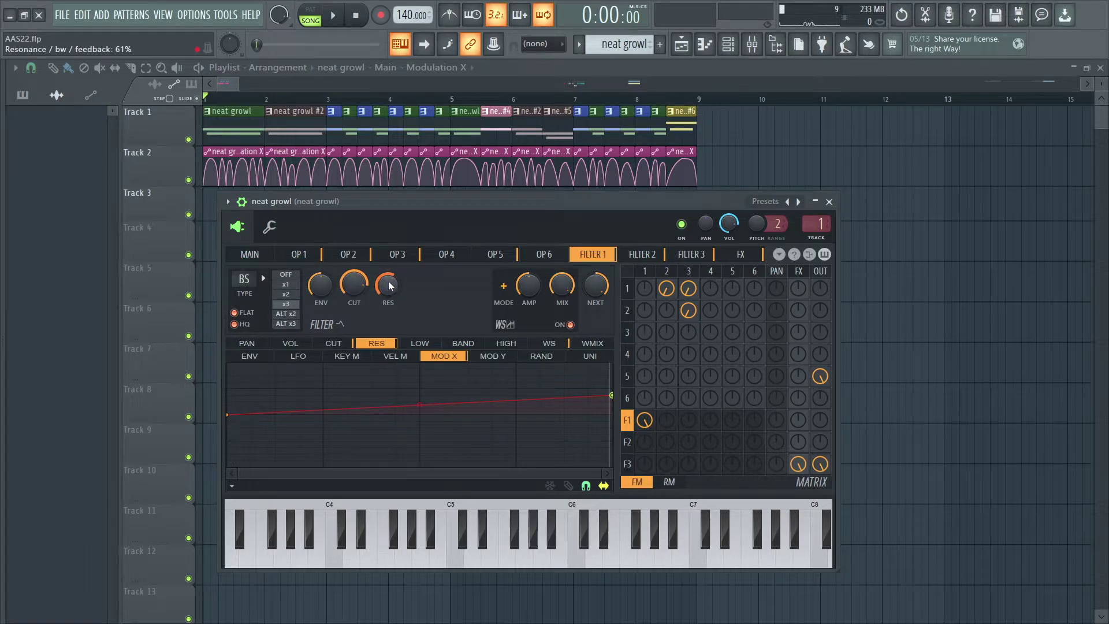
right_click(390, 285)
key("t")
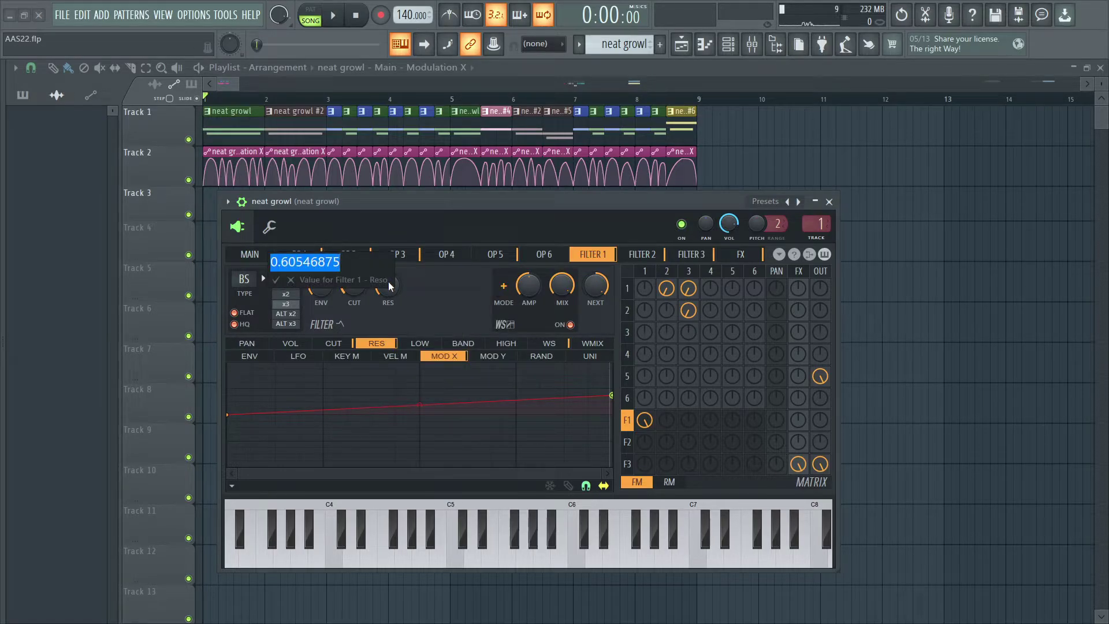
key("Escape")
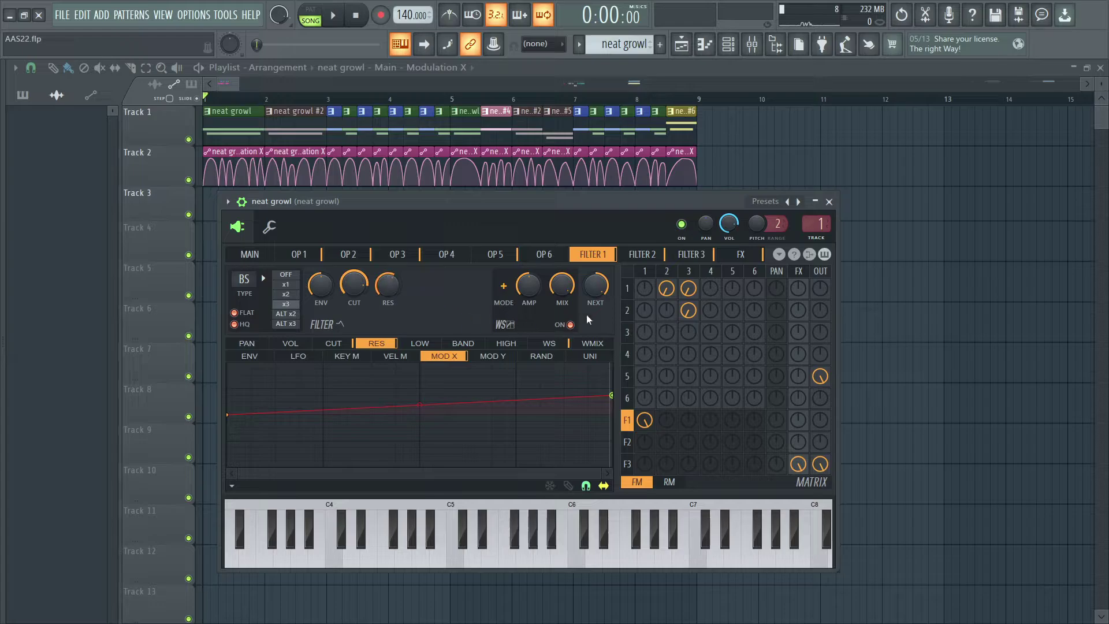
left_click(566, 344)
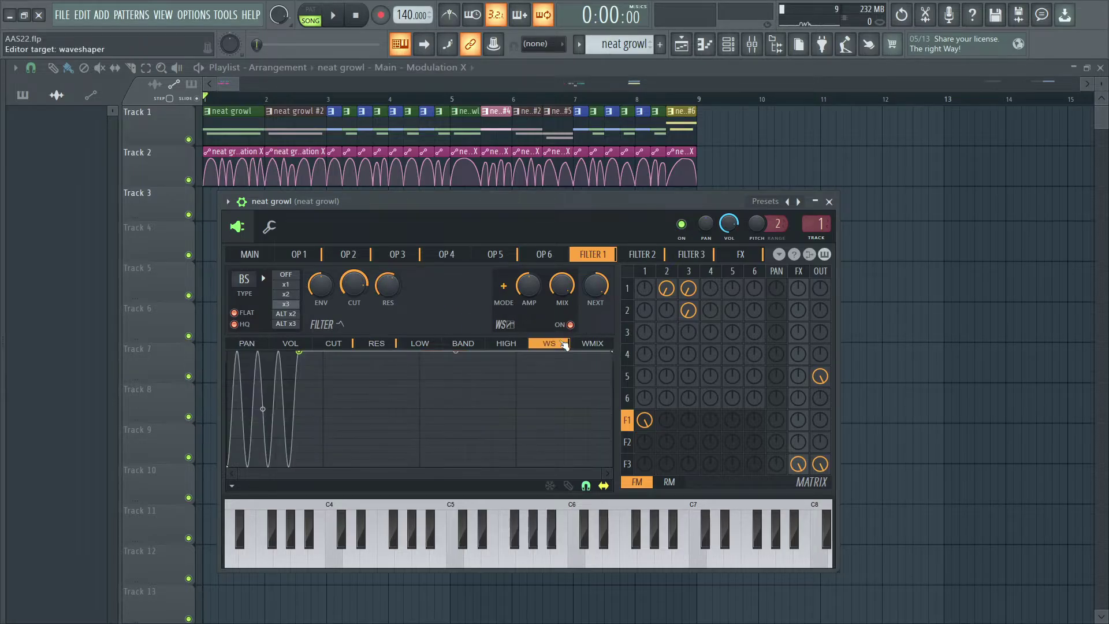
Step: Copy the preset and load the "Plucked - default damp key mapping" curve into filter 1's waveshaper
left_click(779, 254)
left_click(799, 299)
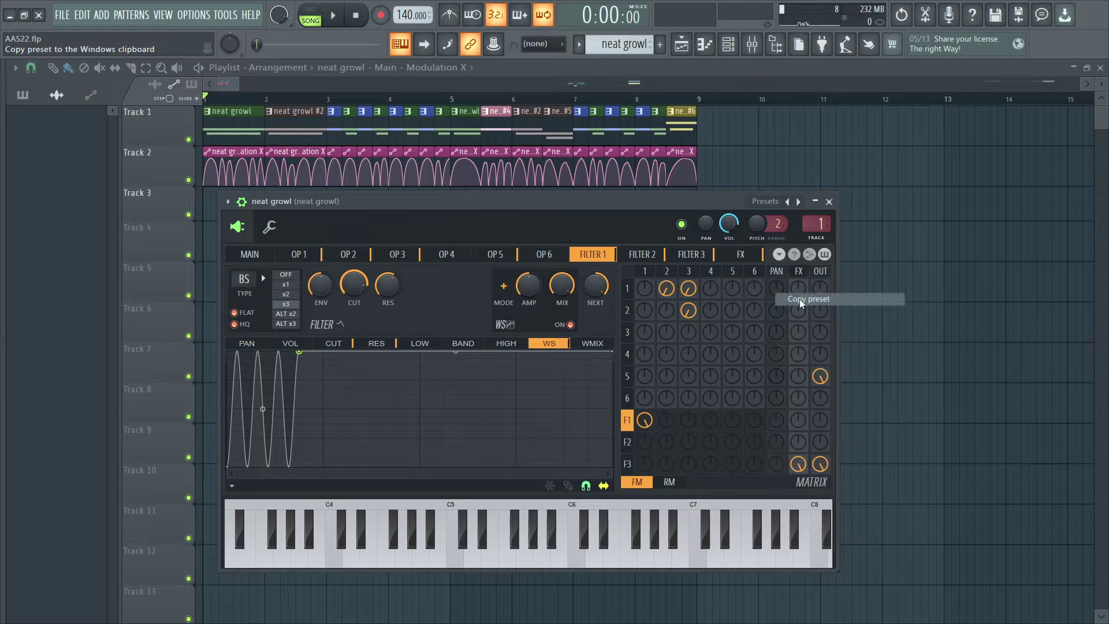
left_click(232, 486)
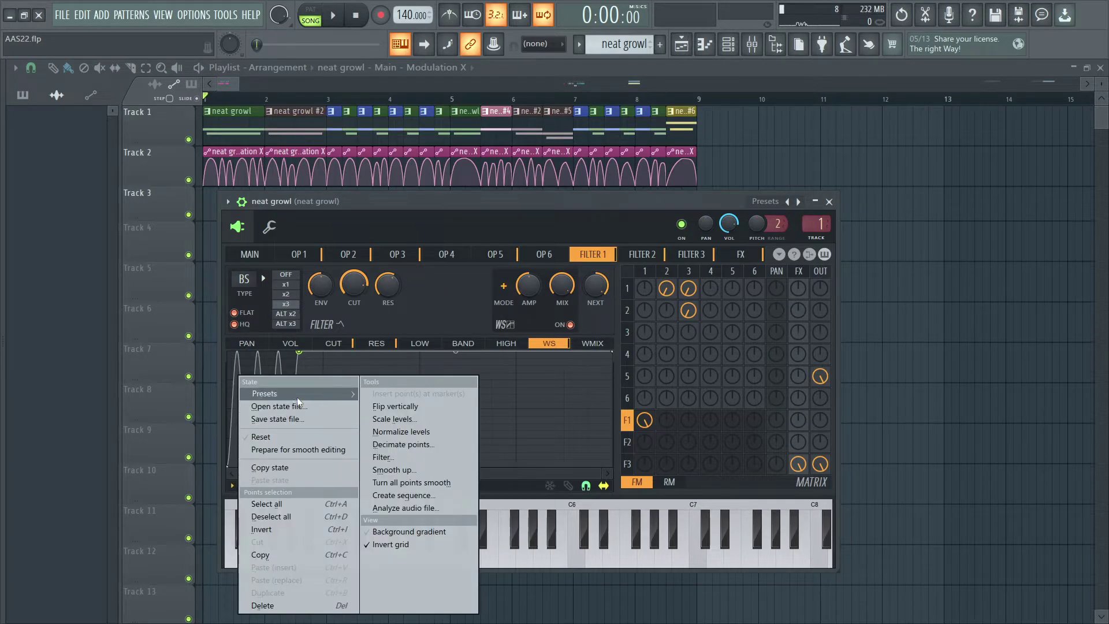
mouse_move(297, 397)
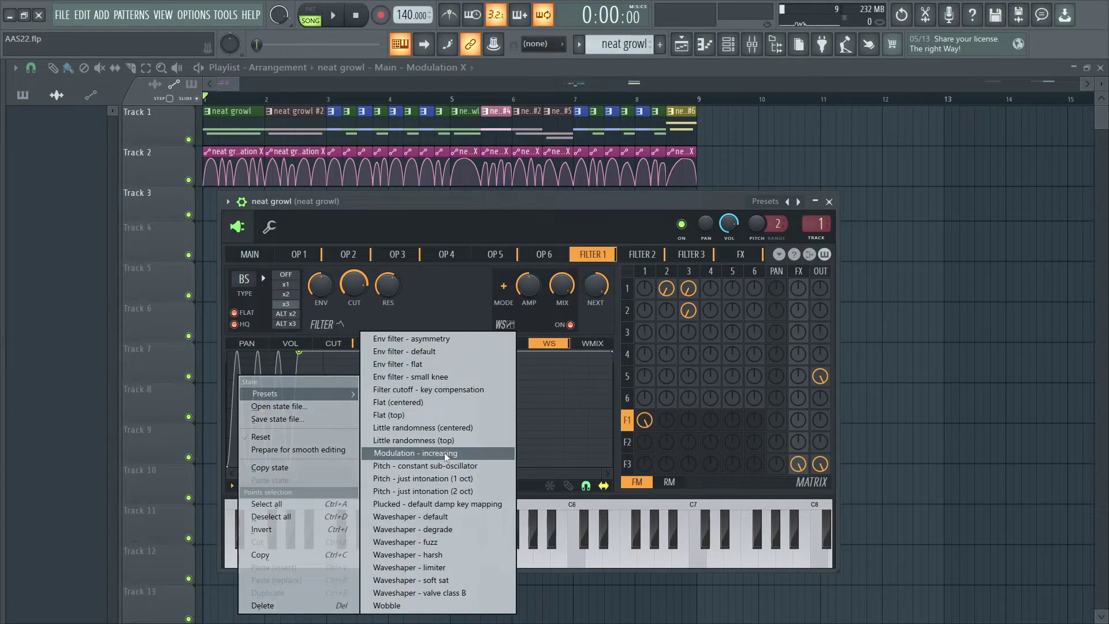
left_click(438, 504)
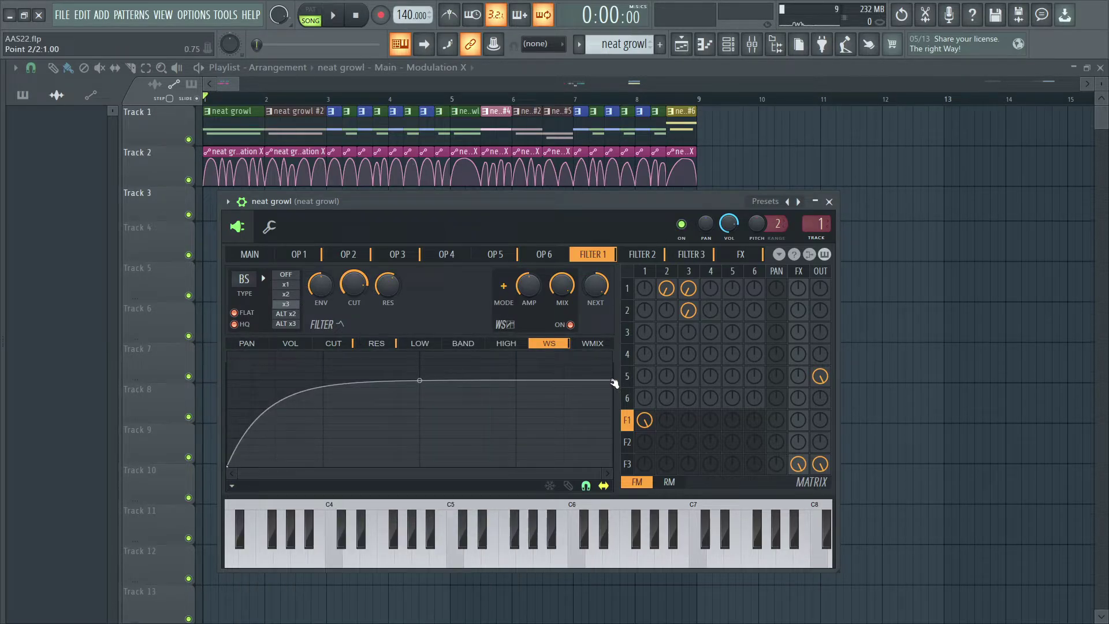
Step: Try reshaping the waveshaper into a straight ramp reaching 1.00 at about 0.19, with the end point also at maximum
left_click_drag(613, 379, 610, 345)
right_click(303, 368)
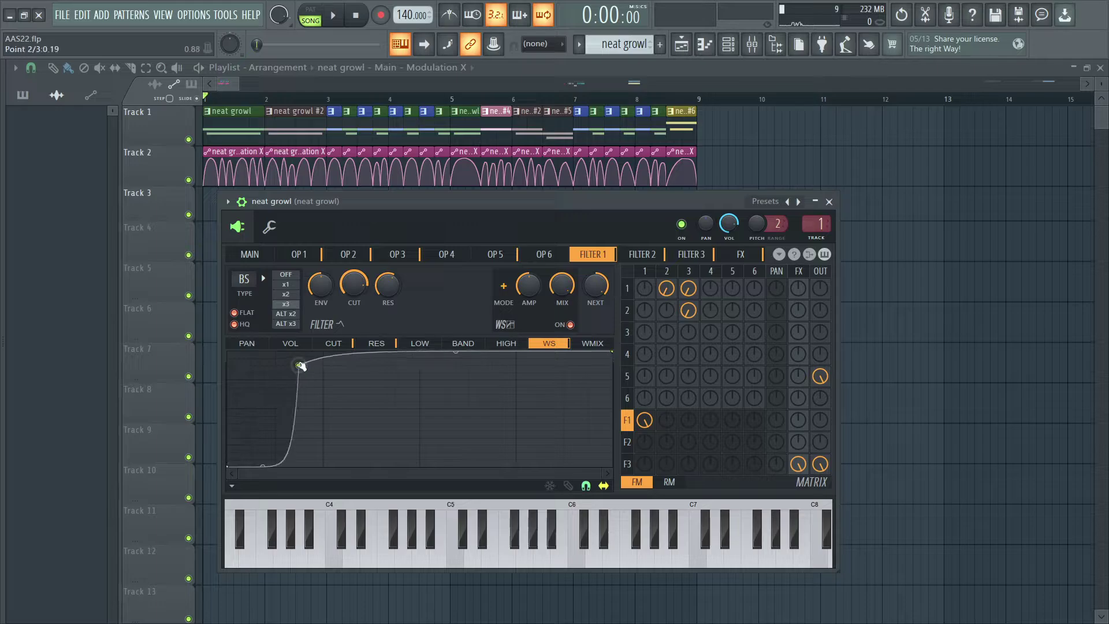
left_click_drag(302, 366, 301, 338)
left_click_drag(261, 466, 304, 371)
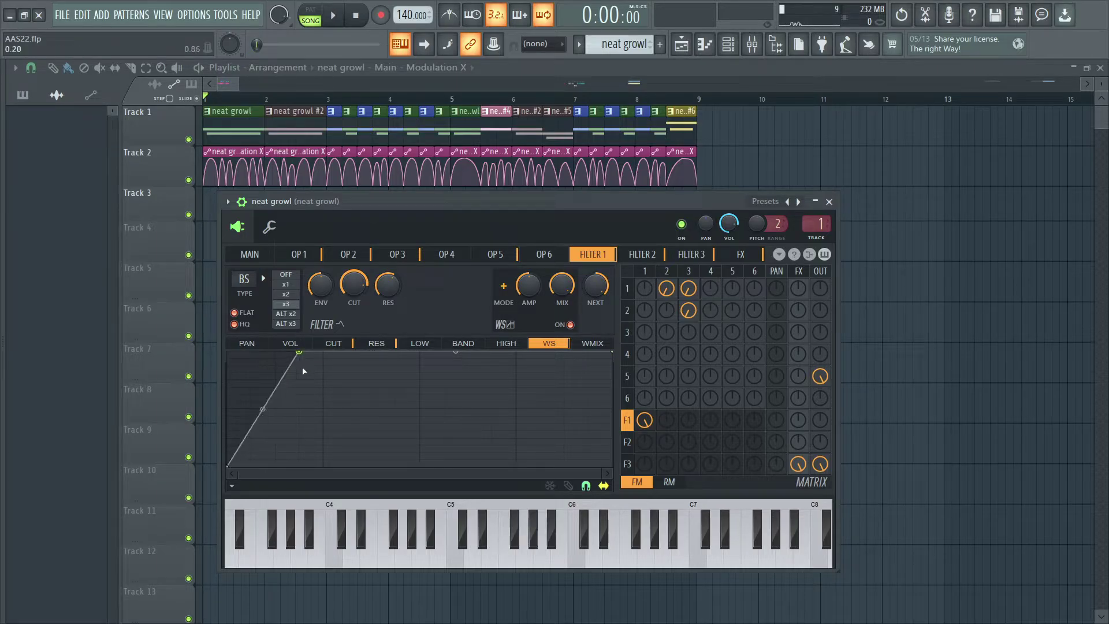
Step: Try the Wave mode on the waveshaper ramp with its tension at 3 and 2 steps, and paste the copied preset back
right_click(299, 353)
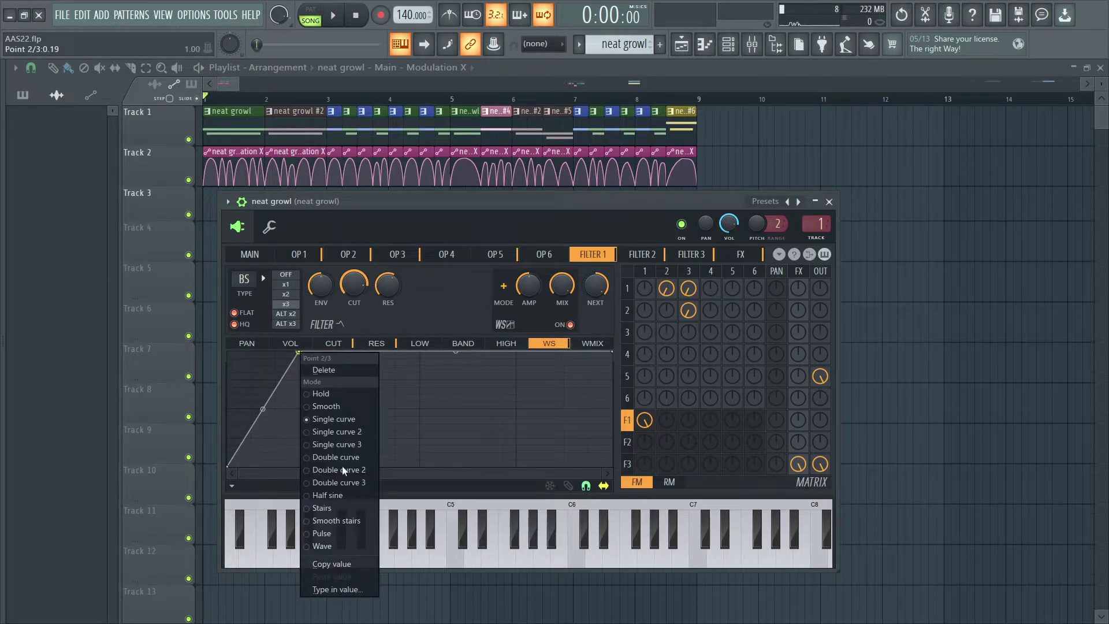
left_click(350, 547)
left_click_drag(263, 409, 263, 366)
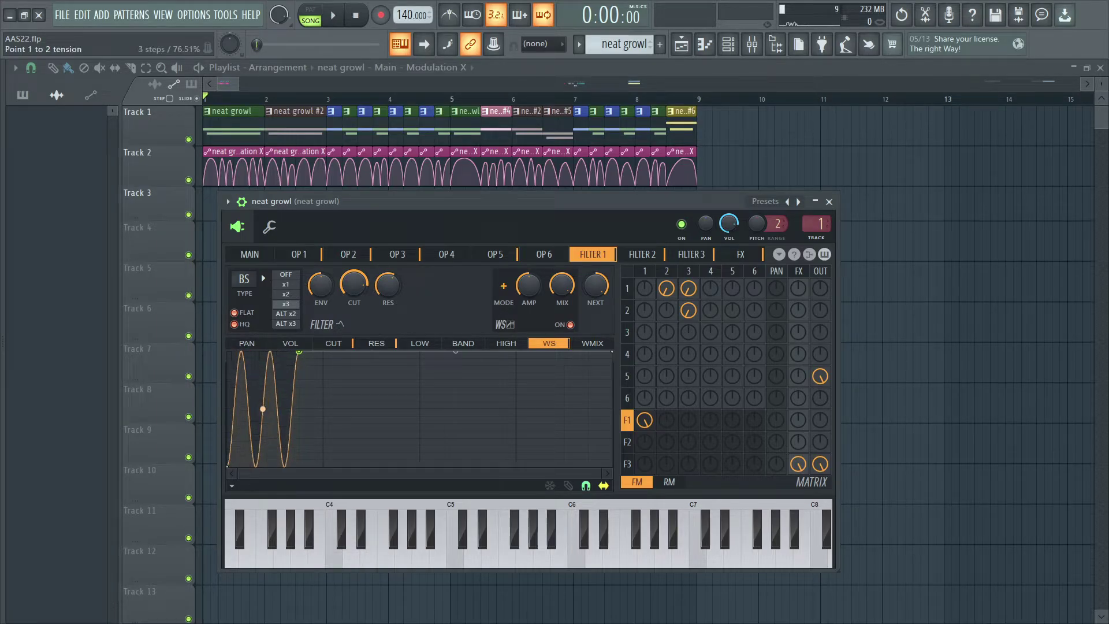
left_click_drag(264, 407, 263, 370)
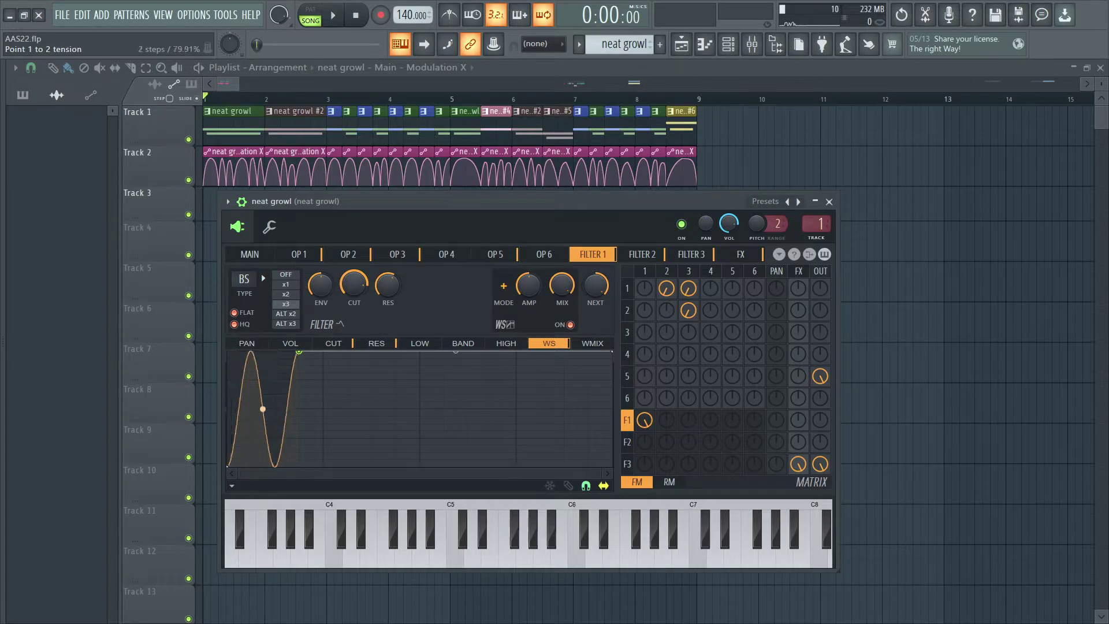
left_click(779, 254)
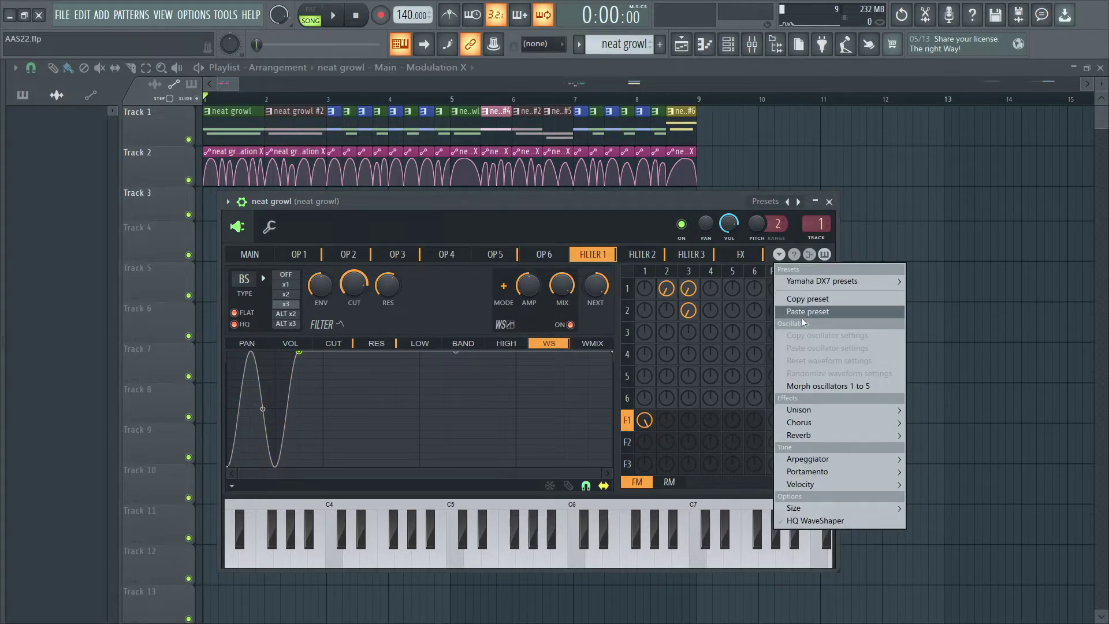
left_click(805, 313)
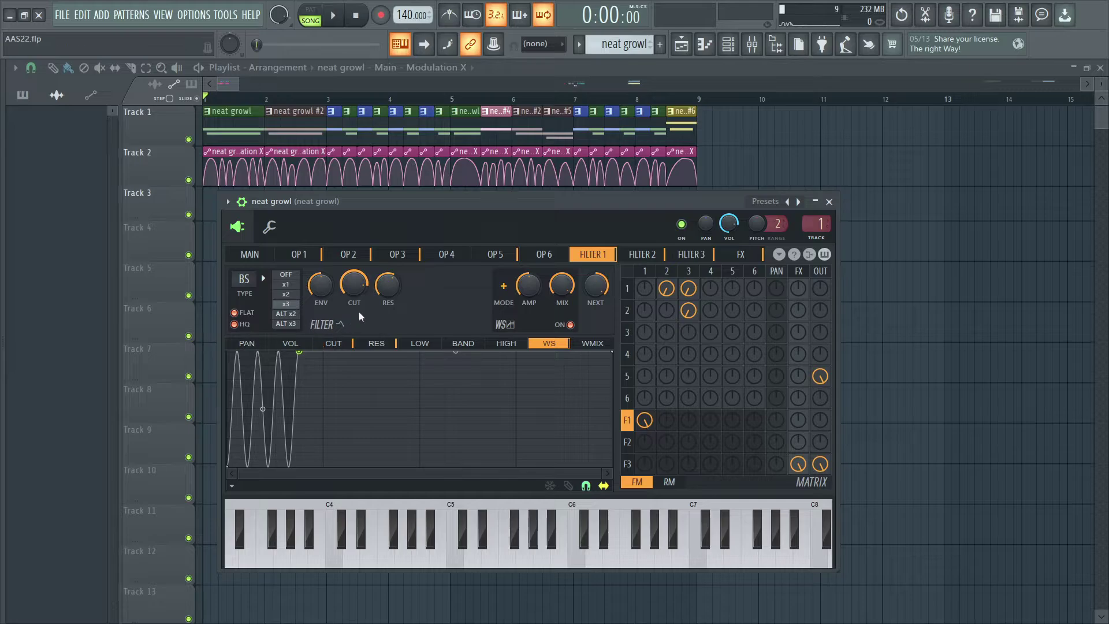
Step: Review filter 1's resonance and cutoff mappings and filter 2's cutoff mapping, and check that filter 2's type is Lime high pass
left_click(379, 347)
left_click(334, 343)
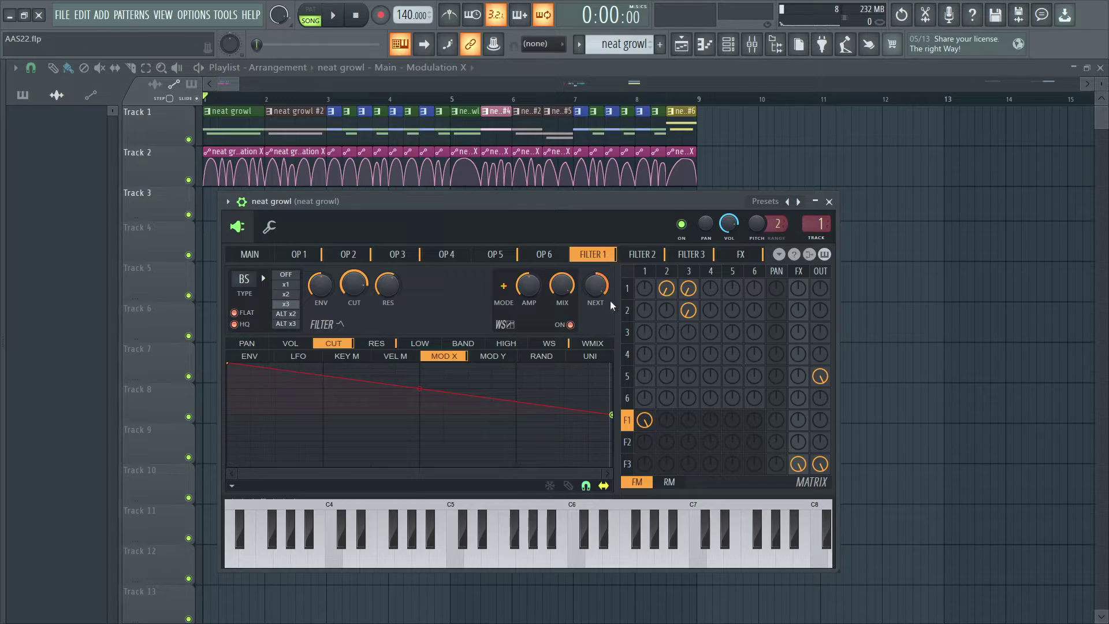
left_click(642, 254)
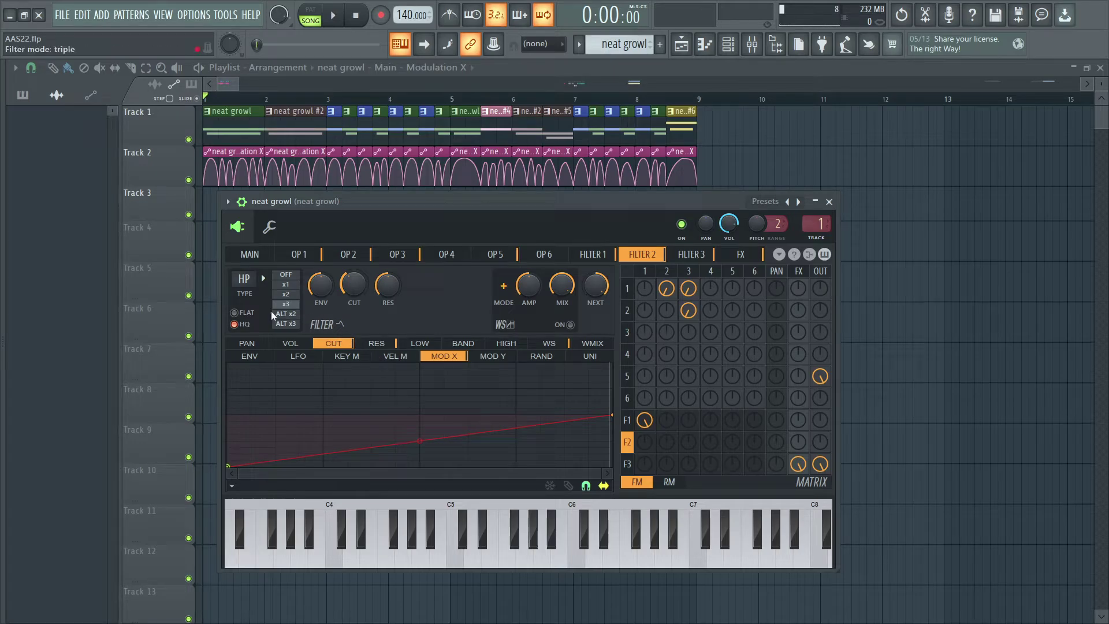
left_click(244, 280)
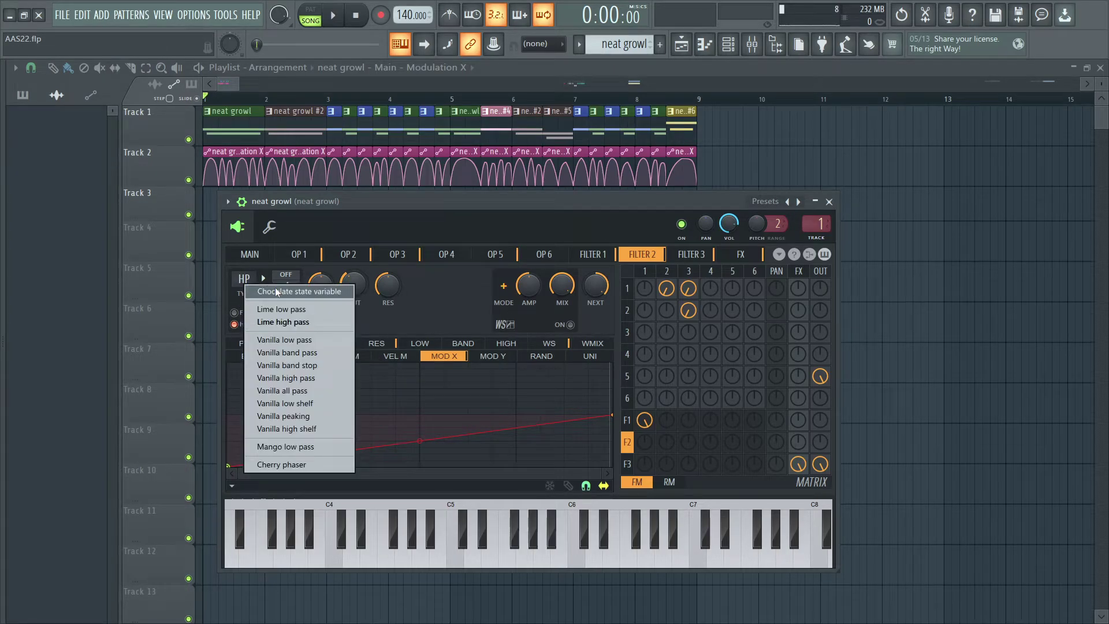
left_click(283, 321)
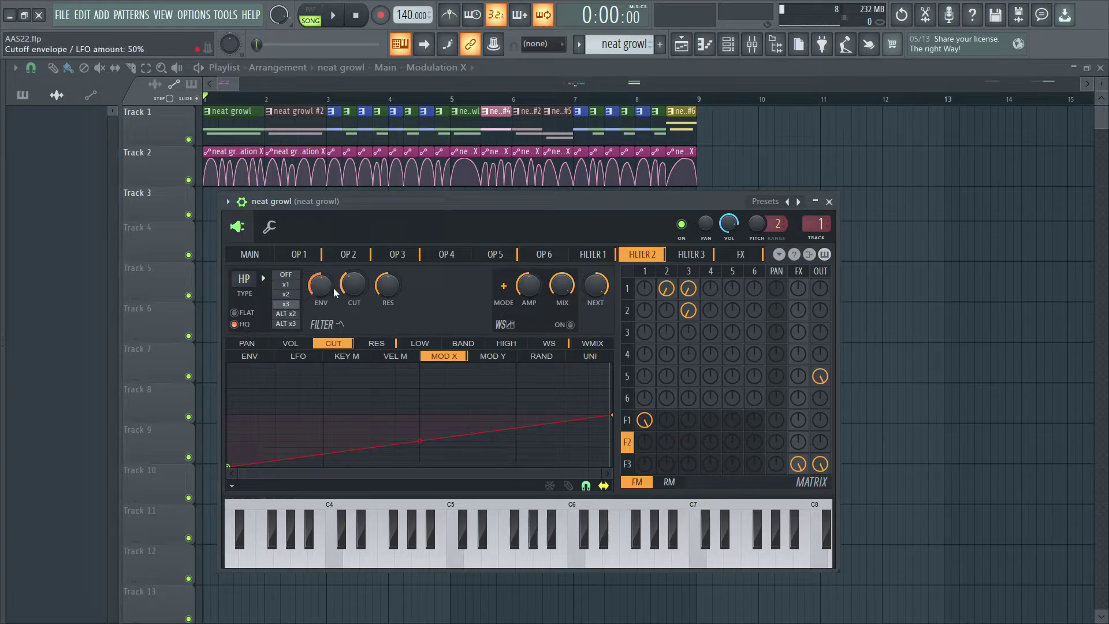
Step: Check the exact values of filter 2's cutoff and resonance, and view its resonance modulation X mapping
right_click(351, 289)
key("t")
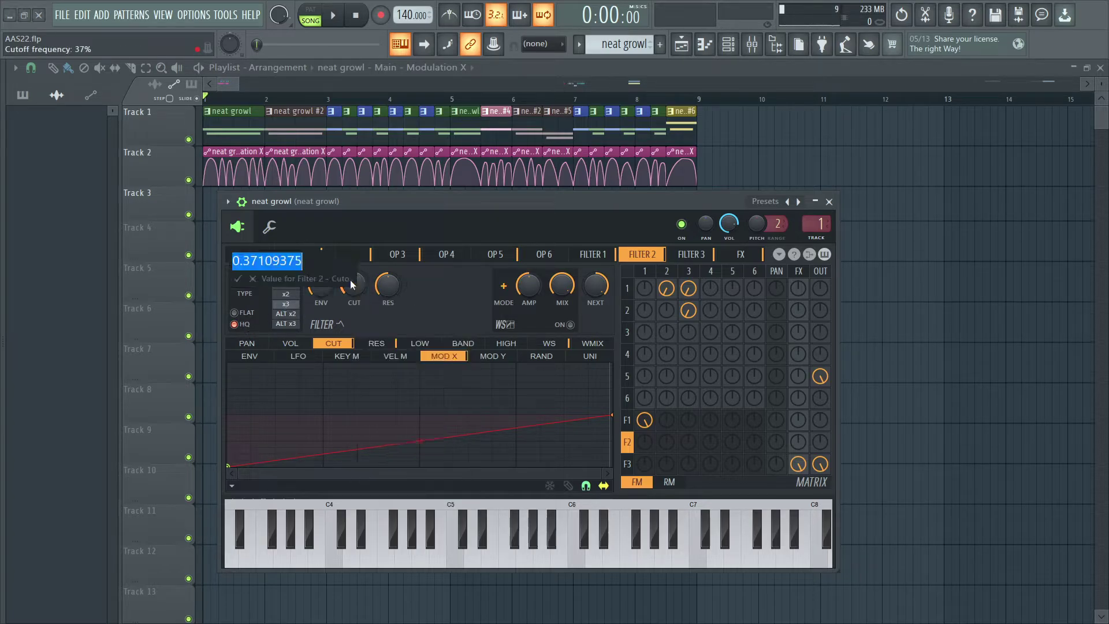
key("Escape")
right_click(387, 286)
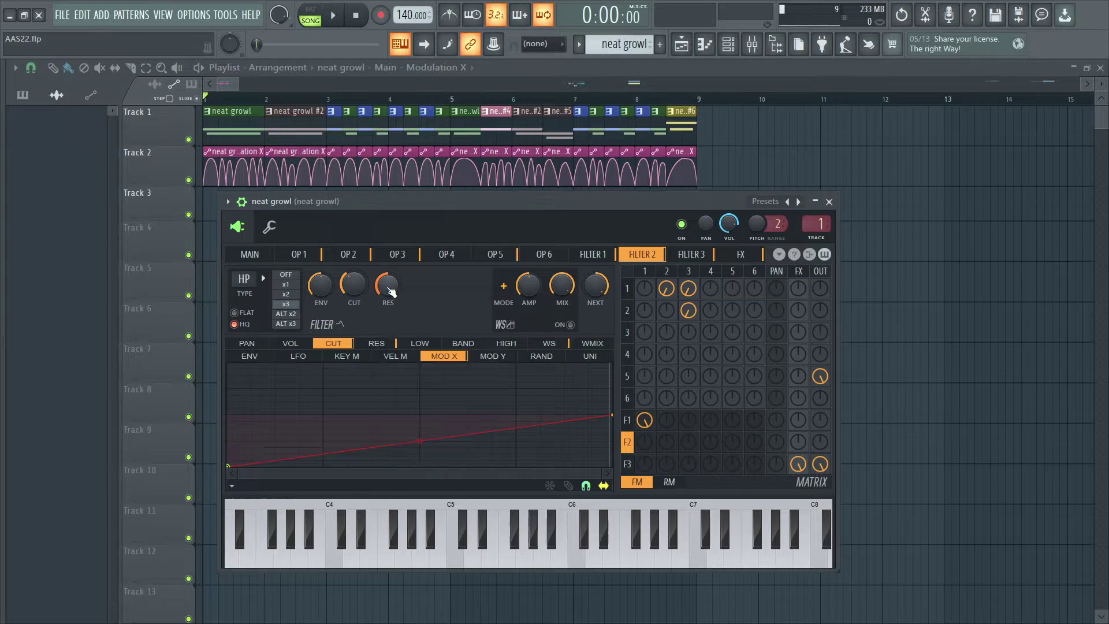
key("t")
key("Escape")
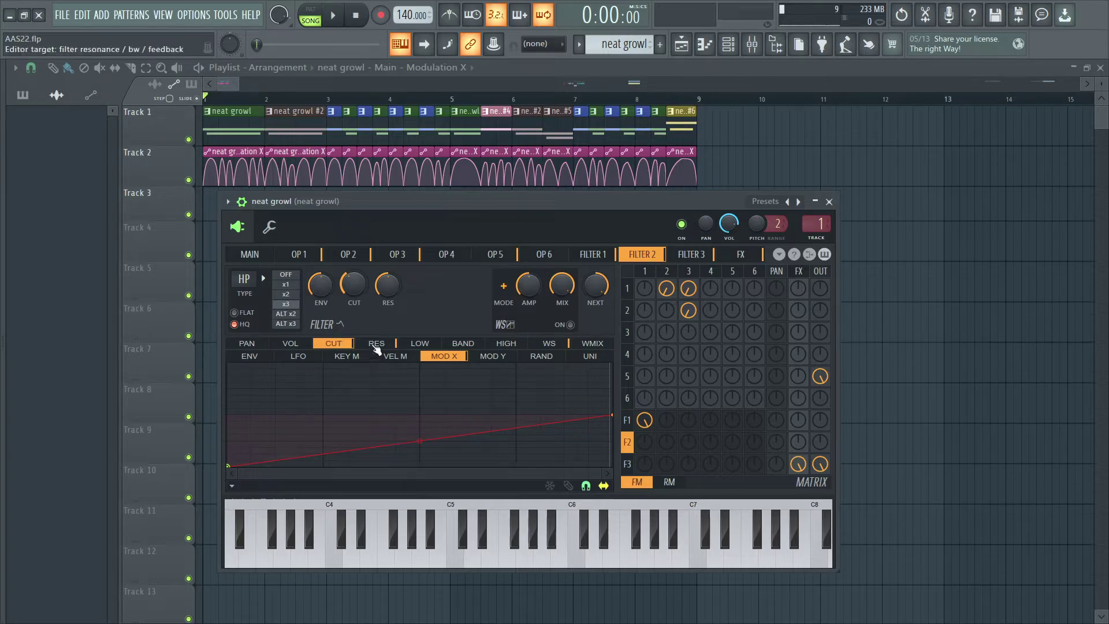
left_click(377, 345)
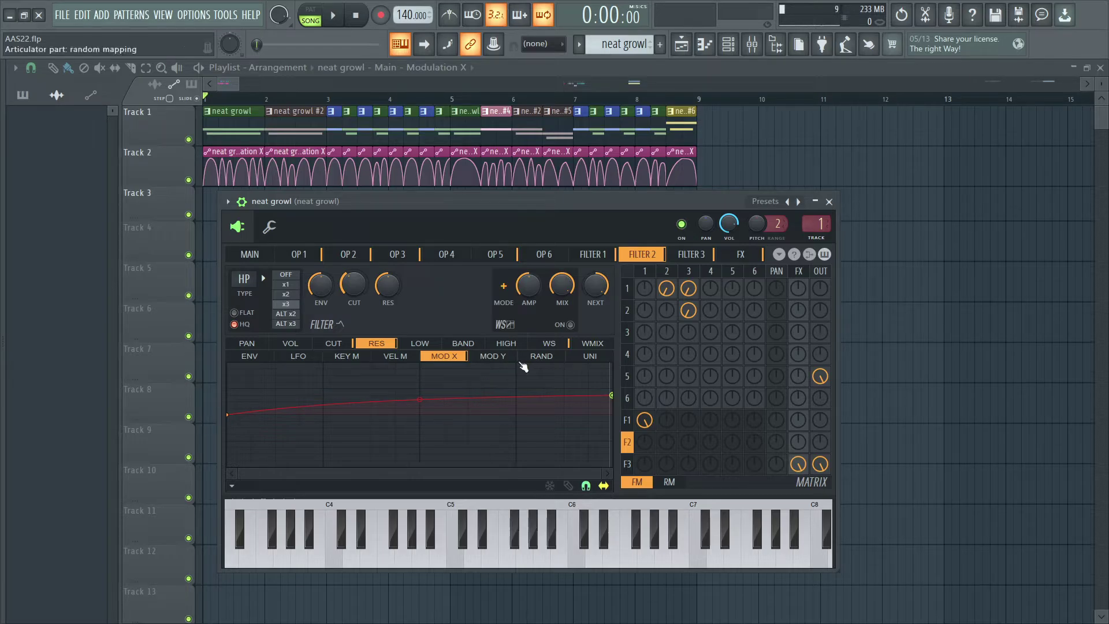
Step: Look at the main EQ settings and try sending filter 2 instead of filter 3 to FX and output while playing the song
left_click(256, 258)
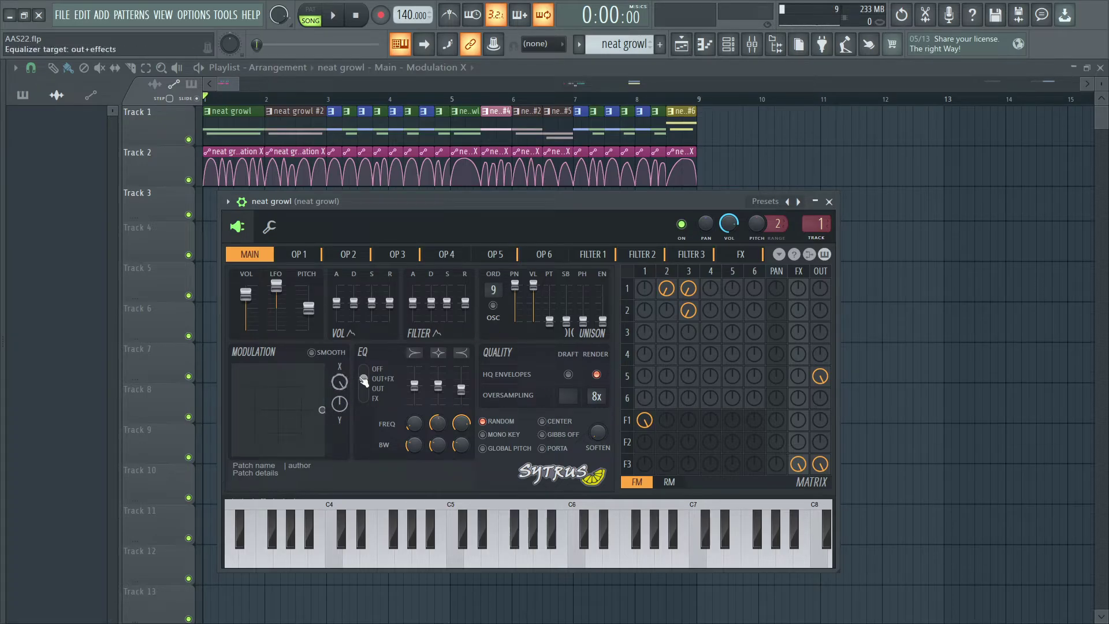
left_click(643, 254)
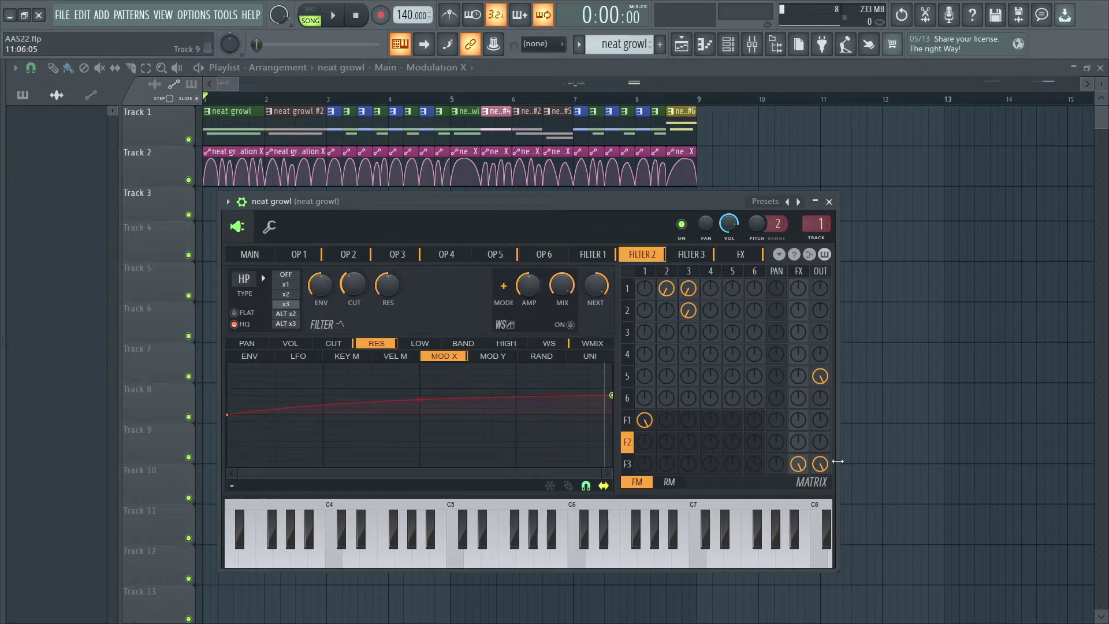
right_click(800, 466)
left_click_drag(800, 444, 823, 398)
key("space")
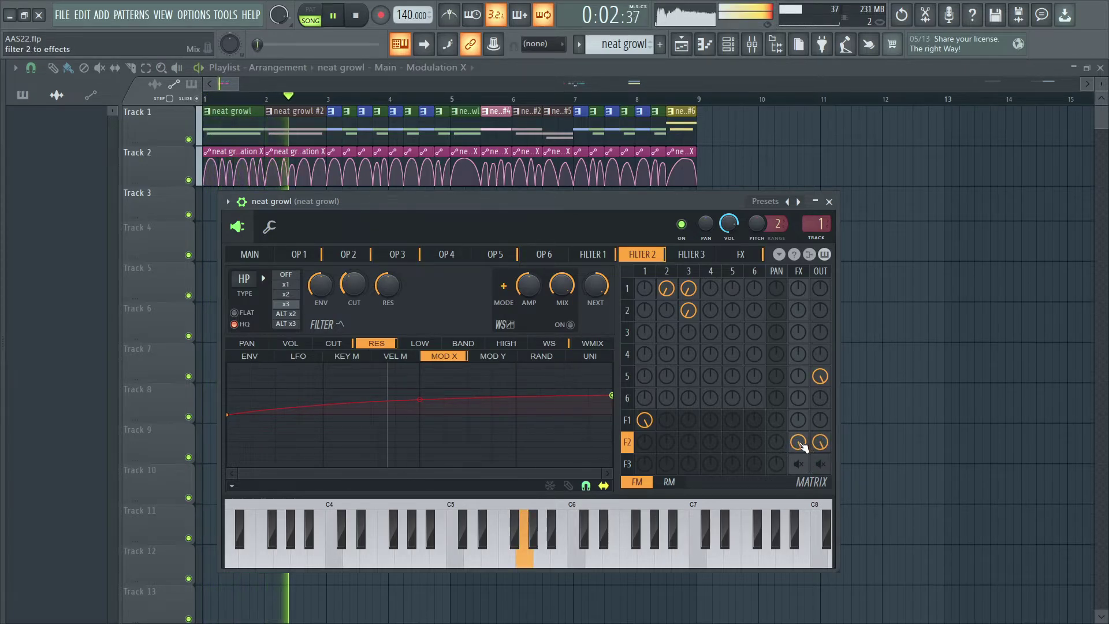
key("space")
Step: Remove filter 2's sends to FX and output, and restore filter 3's sends to both
right_click(820, 443)
right_click(799, 442)
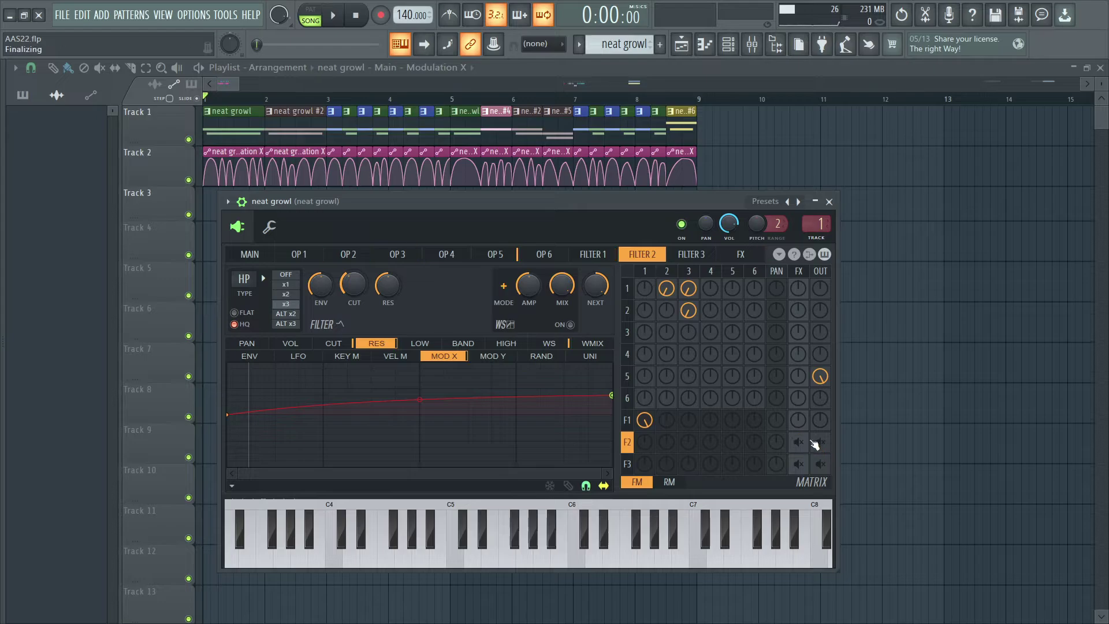
right_click(821, 442)
right_click(799, 443)
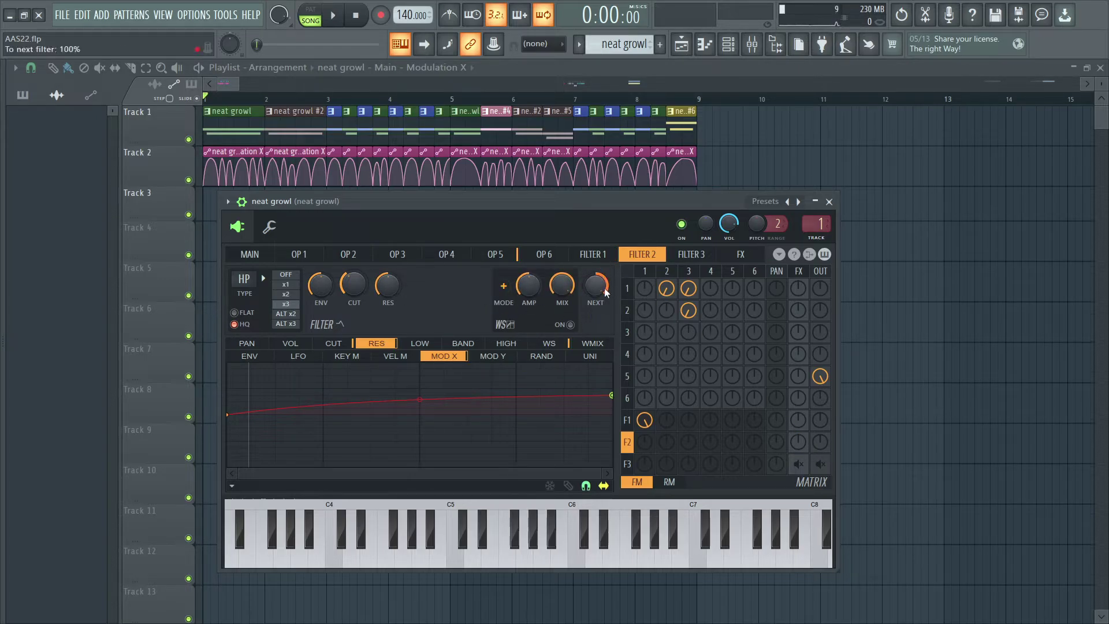
left_click(691, 255)
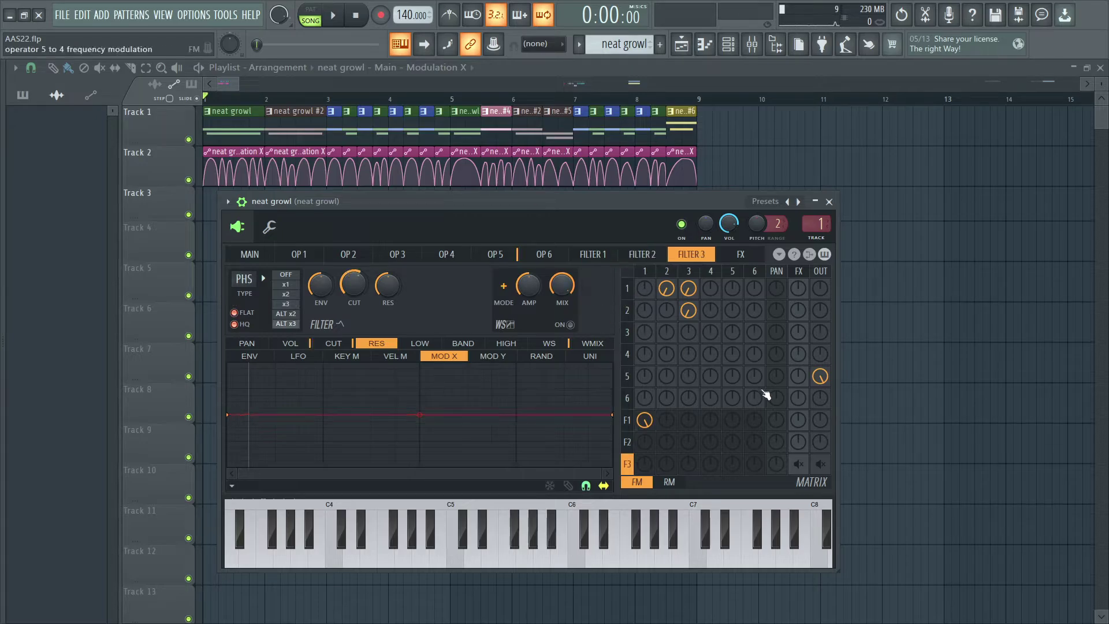
right_click(820, 464)
right_click(799, 465)
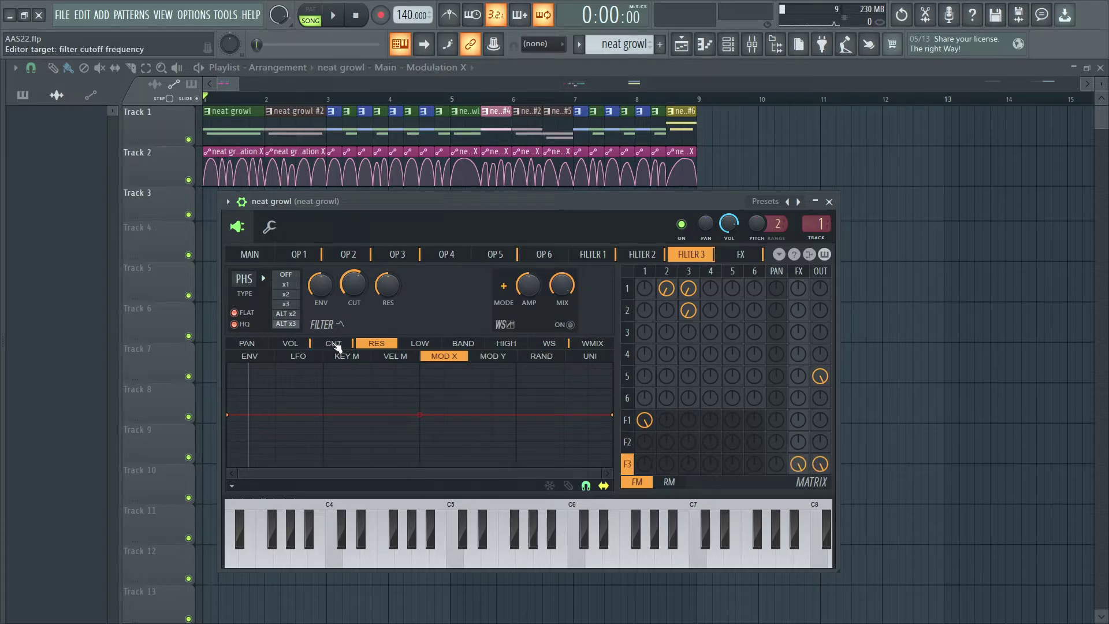
Step: Review filter 3's filter type and its cutoff and volume modulation X mappings
left_click(334, 343)
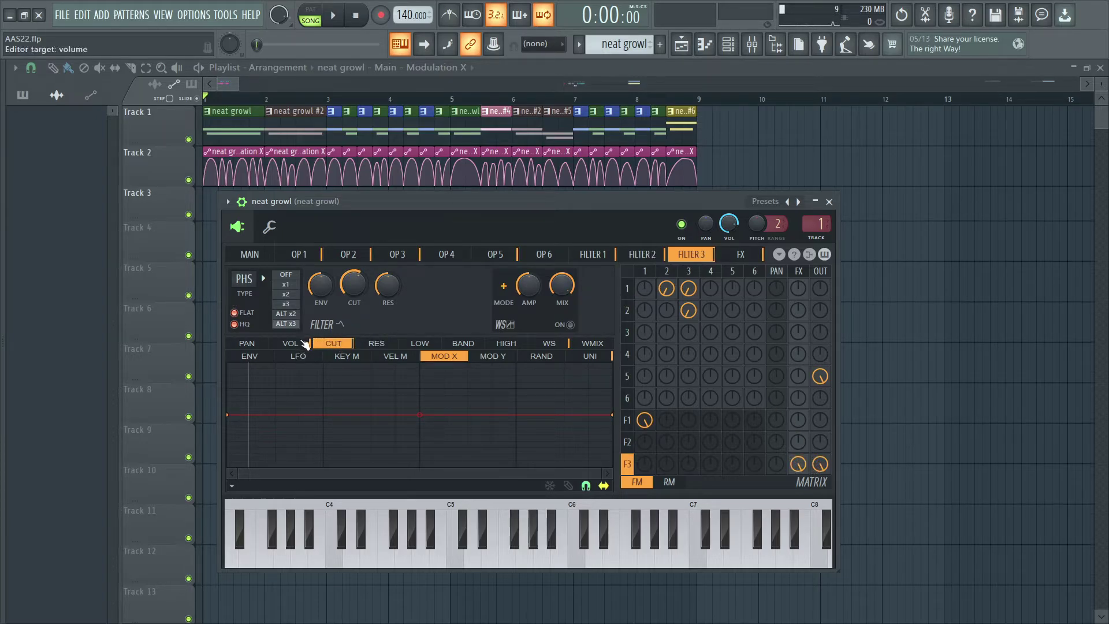
left_click(245, 279)
left_click(398, 320)
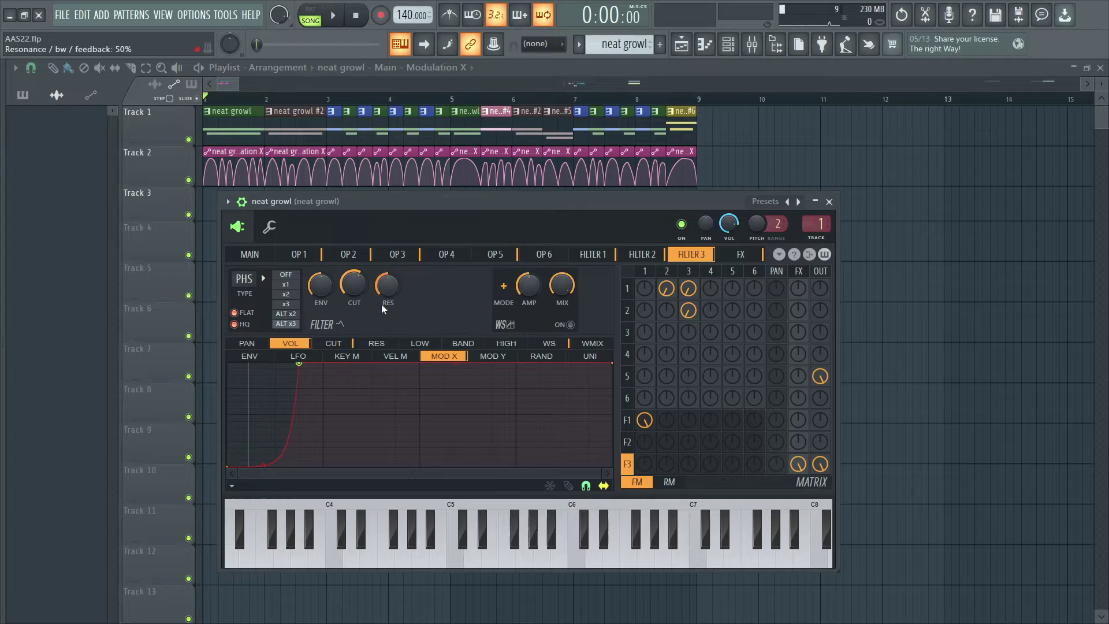
left_click(342, 345)
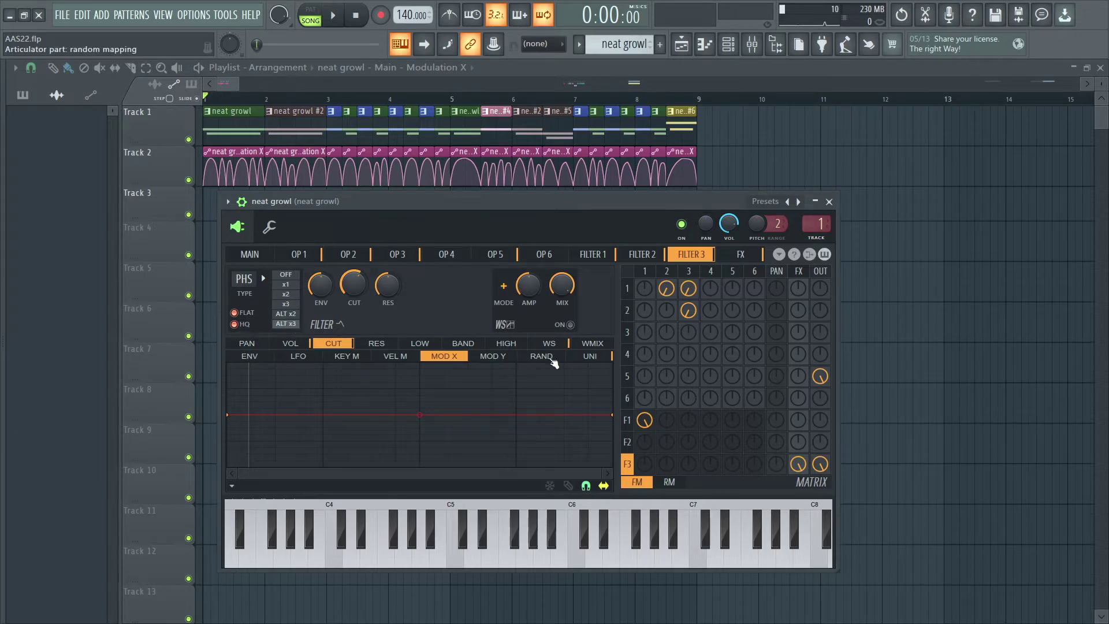
Step: Try bending the line of filter 3's cutoff unison mapping upward, and restore it to a straight ramp
left_click(593, 362)
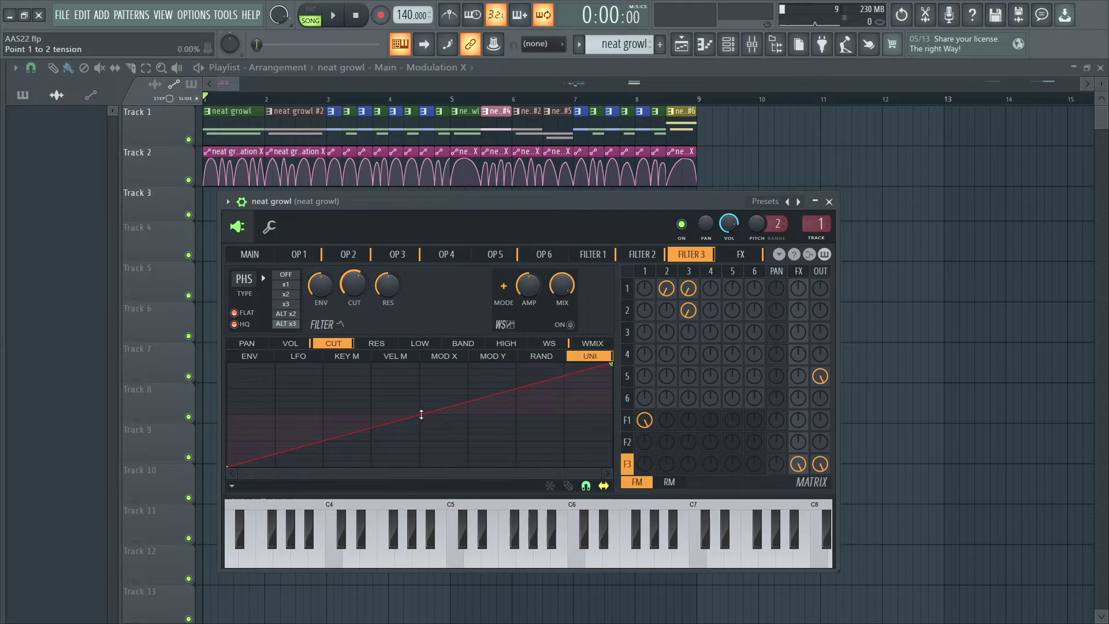
left_click_drag(421, 414, 431, 382)
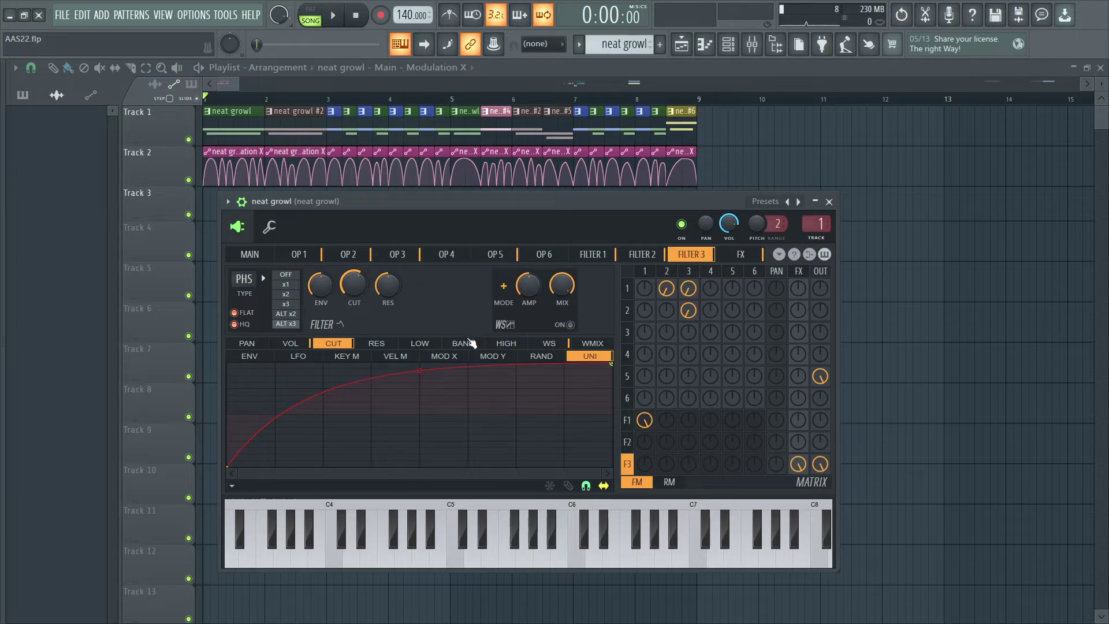
left_click_drag(420, 375, 420, 414)
Step: Play and stop the song several times to hear the effect of filter 3's cutoff unison mapping
key("space")
key("space")
key("space")
key("space")
key("space")
key("space")
key("space")
key("space")
Step: Try a unison order of 1 in the main settings while playing the song, and restore the order to 9
left_click(250, 254)
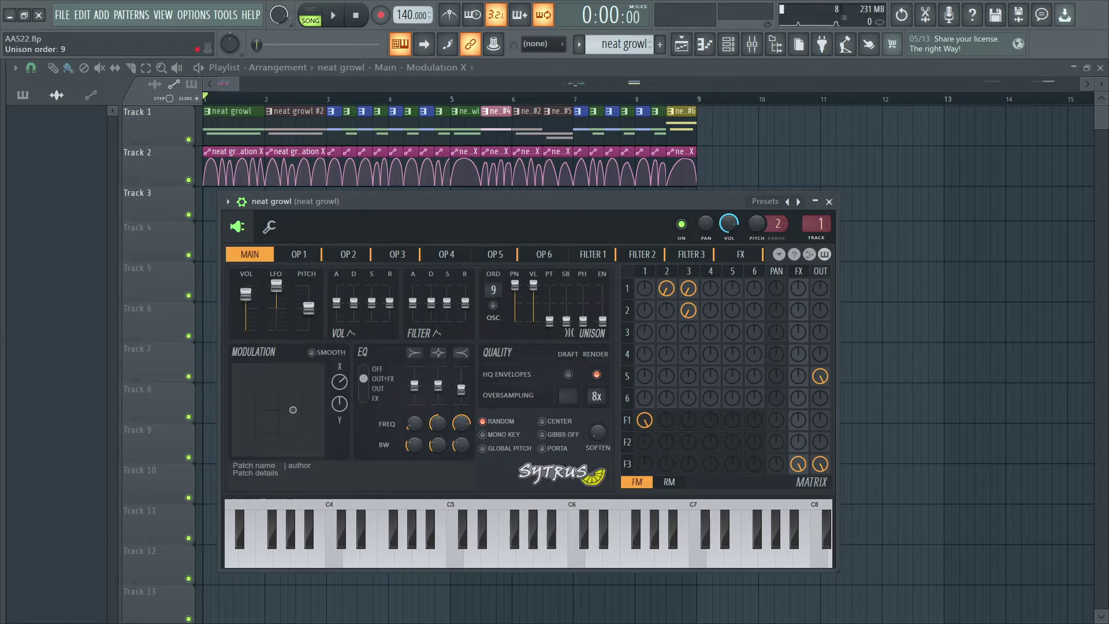
key("space")
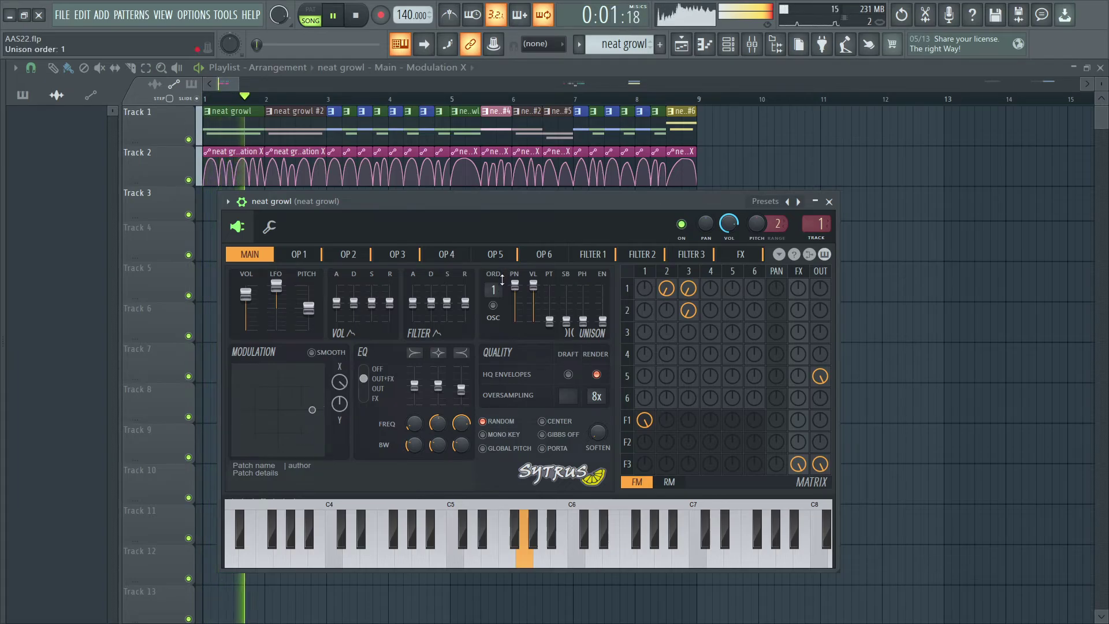
key("space")
left_click_drag(502, 280, 484, 275)
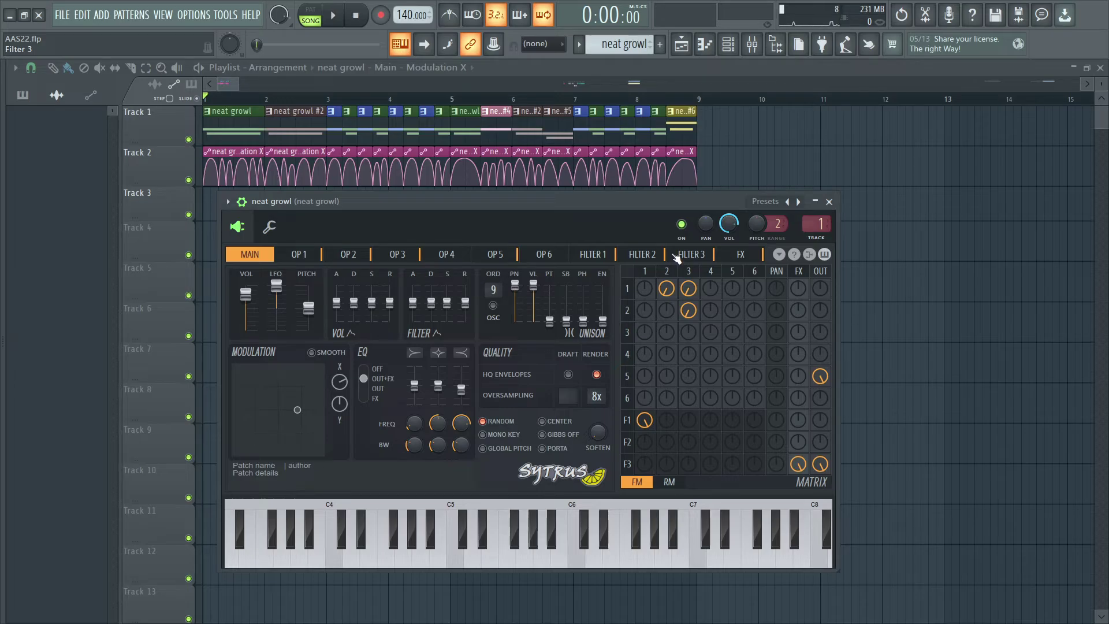
Step: Check the exact value of filter 3's cutoff without changing it
left_click(691, 254)
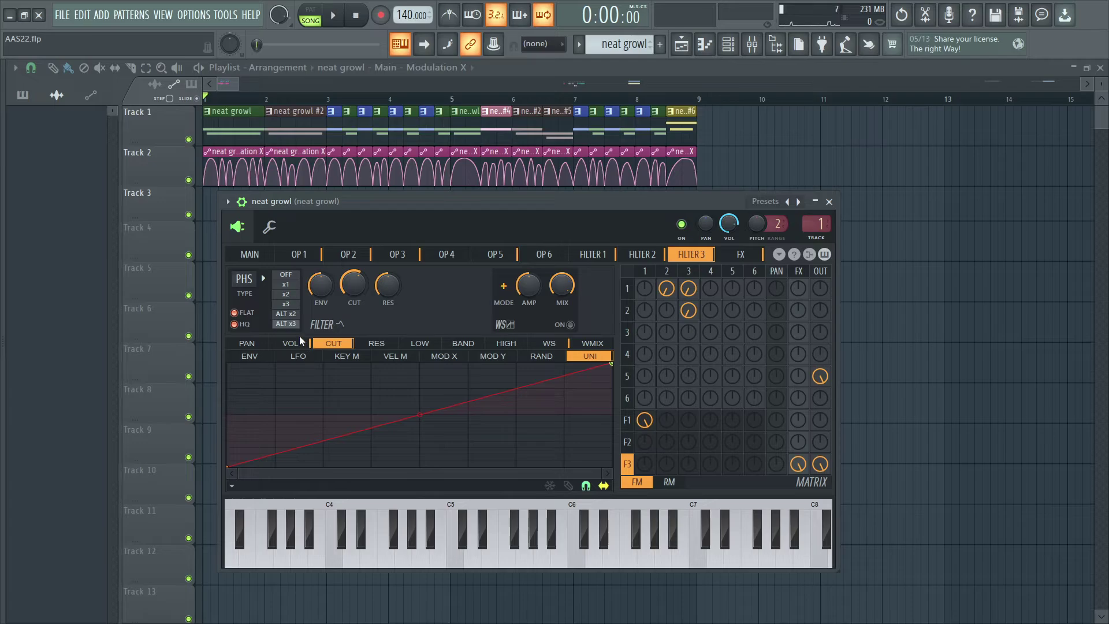
right_click(349, 286)
left_click(351, 287)
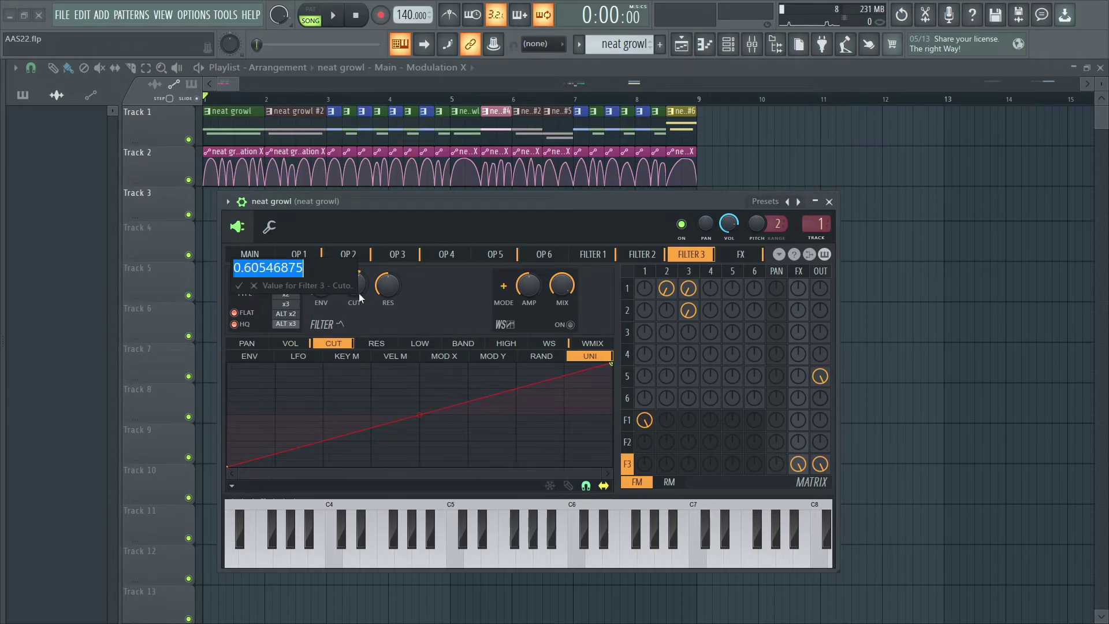
left_click(360, 293)
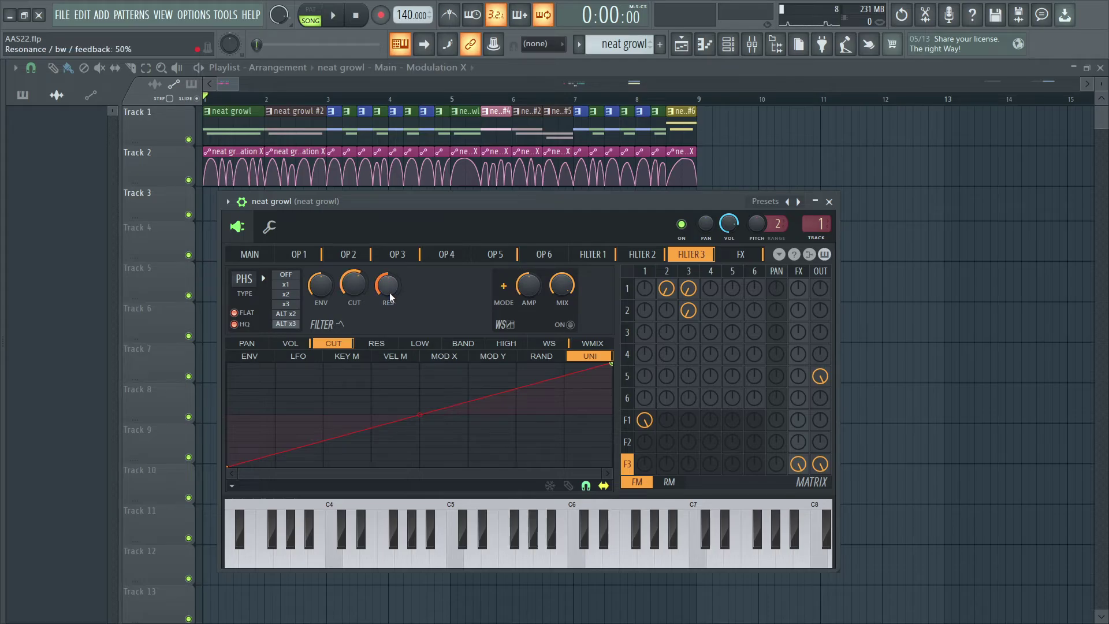
Step: Inspect filter 3's resonance value, and try the resonance at 0% before resetting it to its default
right_click(389, 298)
left_click(408, 297)
right_click(389, 289)
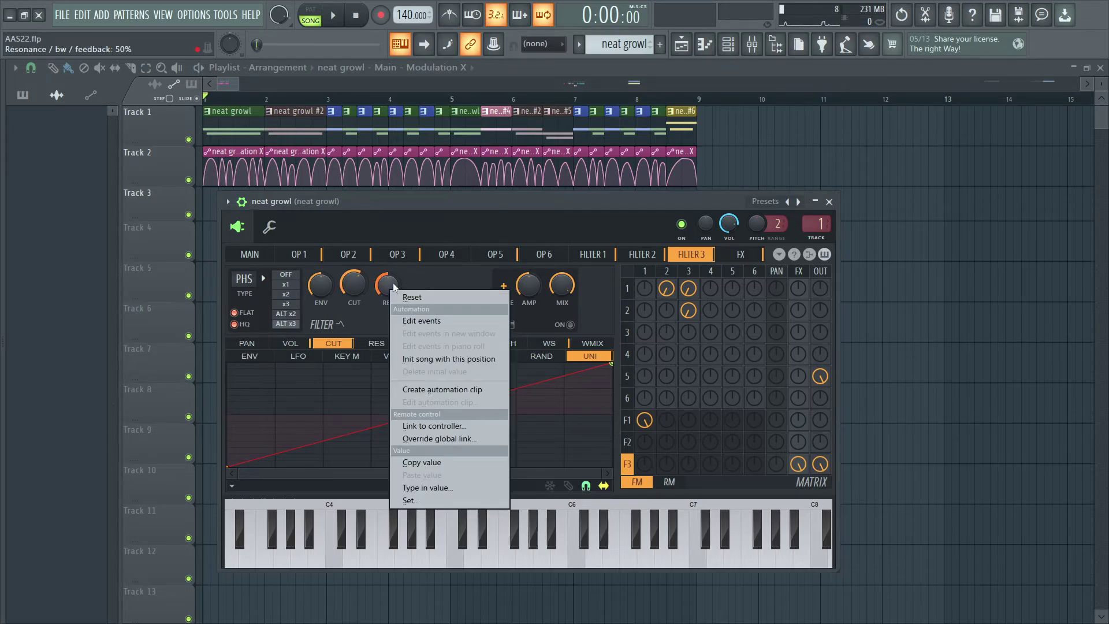
key("t")
left_click(397, 278)
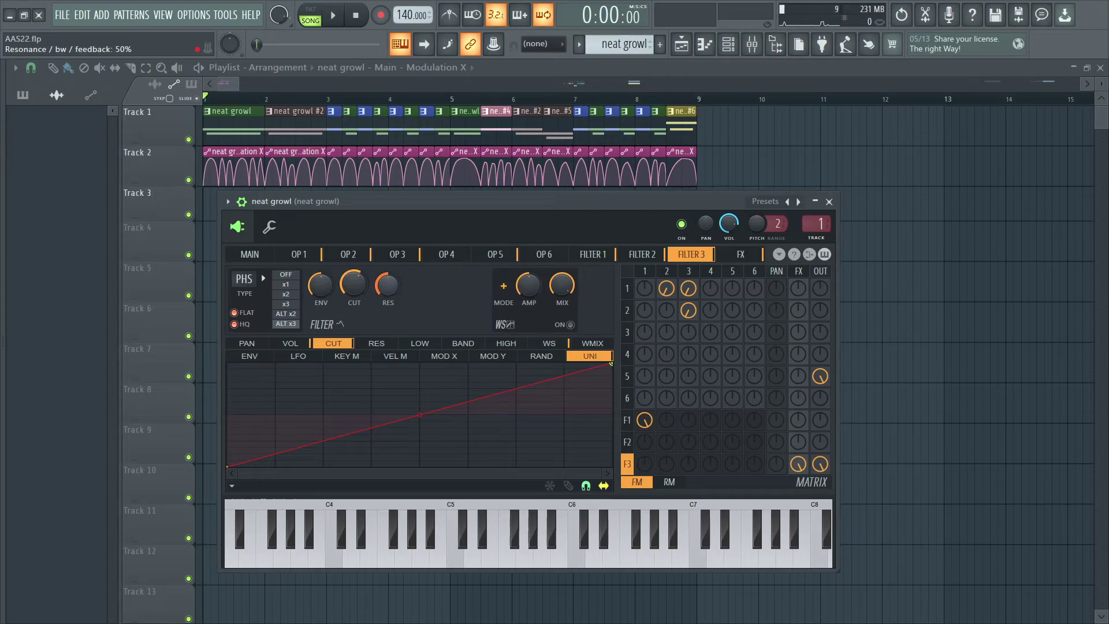
left_click_drag(388, 286, 388, 343)
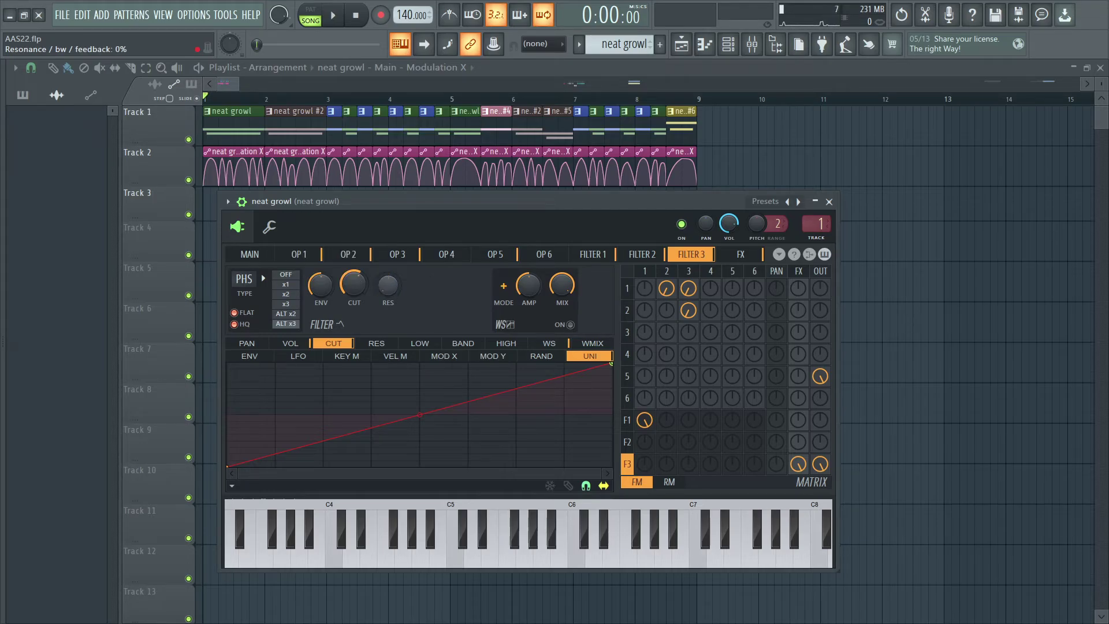
left_click(396, 282, "alt")
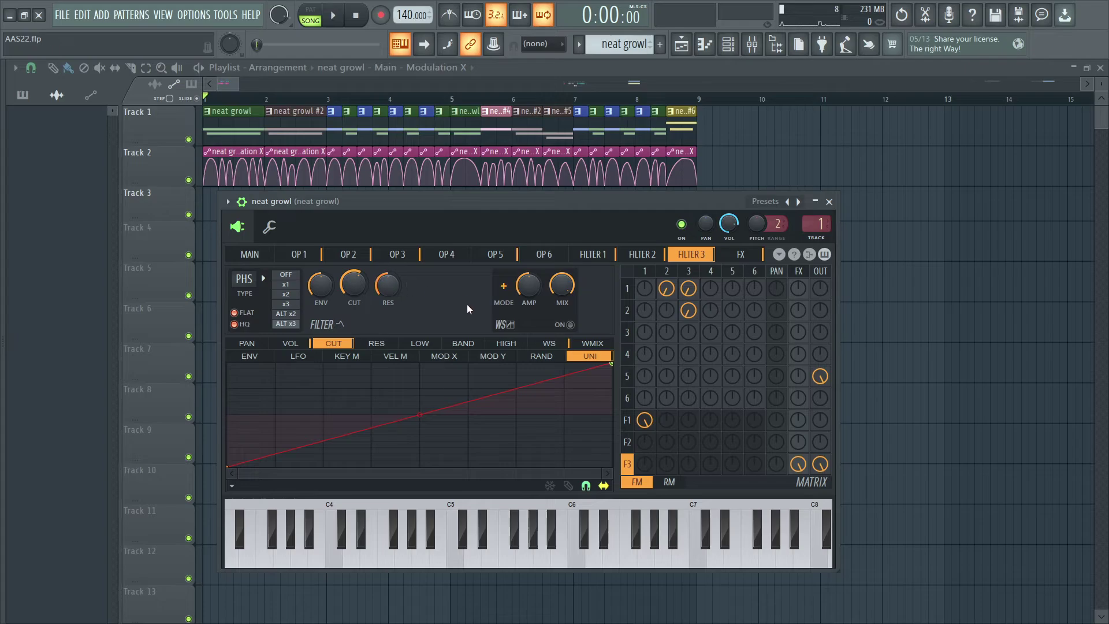
Step: View filter 3's volume modulation X mapping
left_click(299, 344)
left_click(324, 343)
left_click(302, 342)
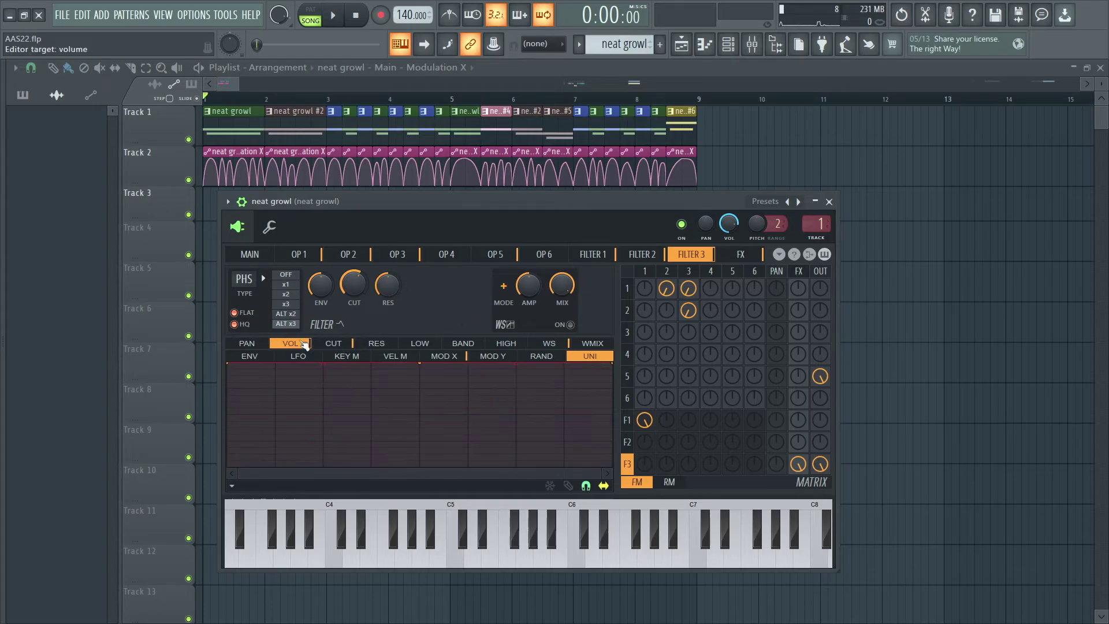
left_click(431, 354)
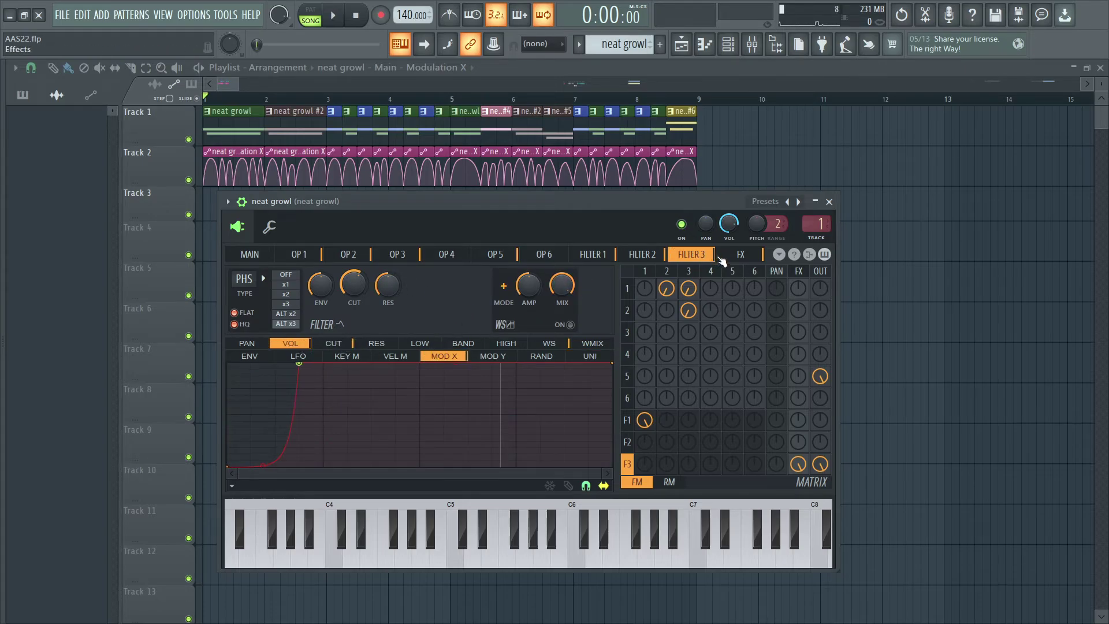
Step: Look over the FX delay settings and the FX volume modulation X mapping, comparing it with filter 3's mapping
left_click(733, 257)
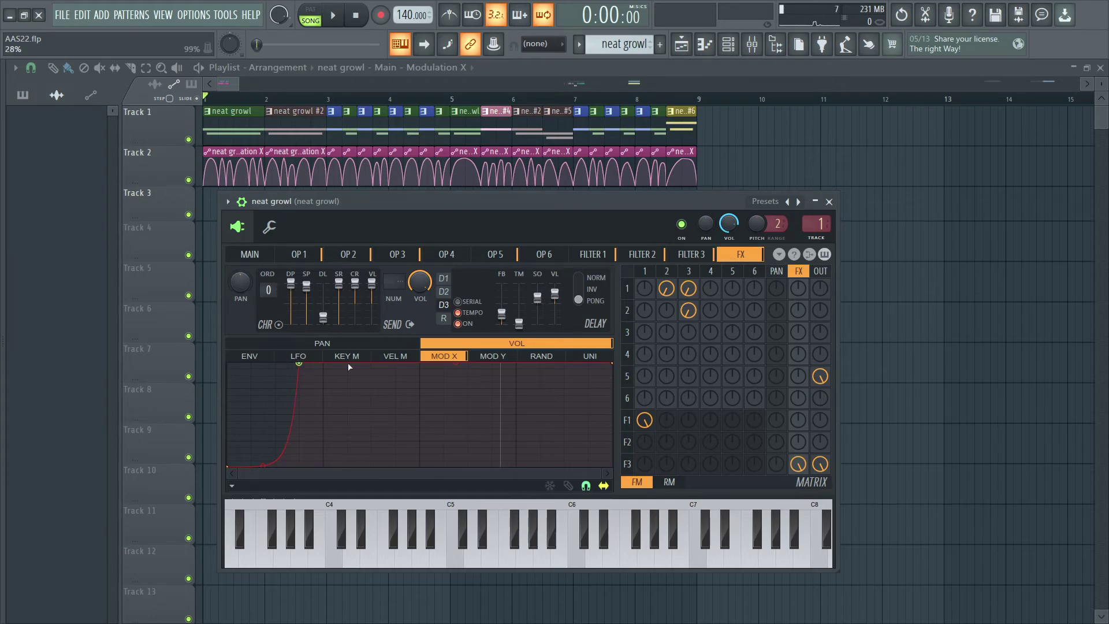
left_click(696, 258)
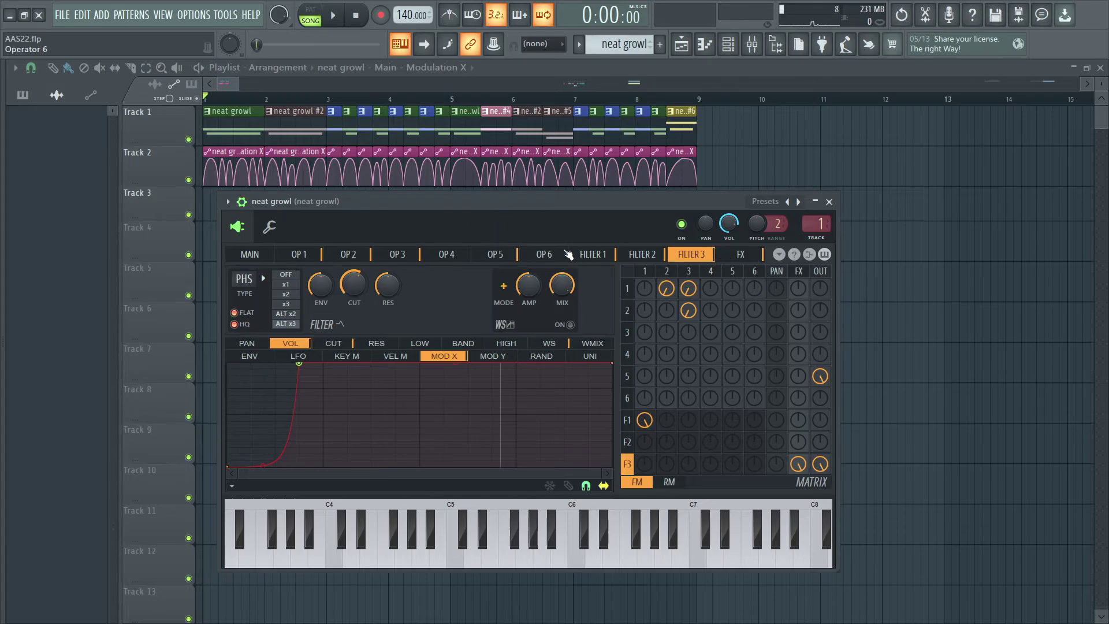
left_click(509, 255)
left_click(683, 256)
left_click(742, 258)
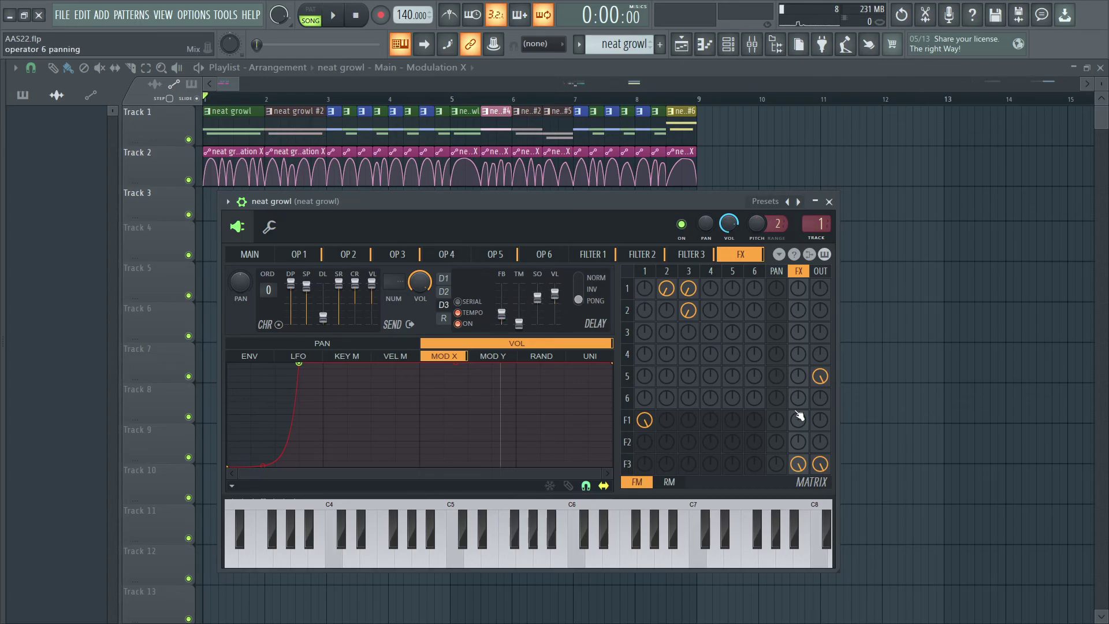
Step: Try muting filter 3's FX send and lowering the unison panning fully while playing the song, and restore both
left_click(250, 254)
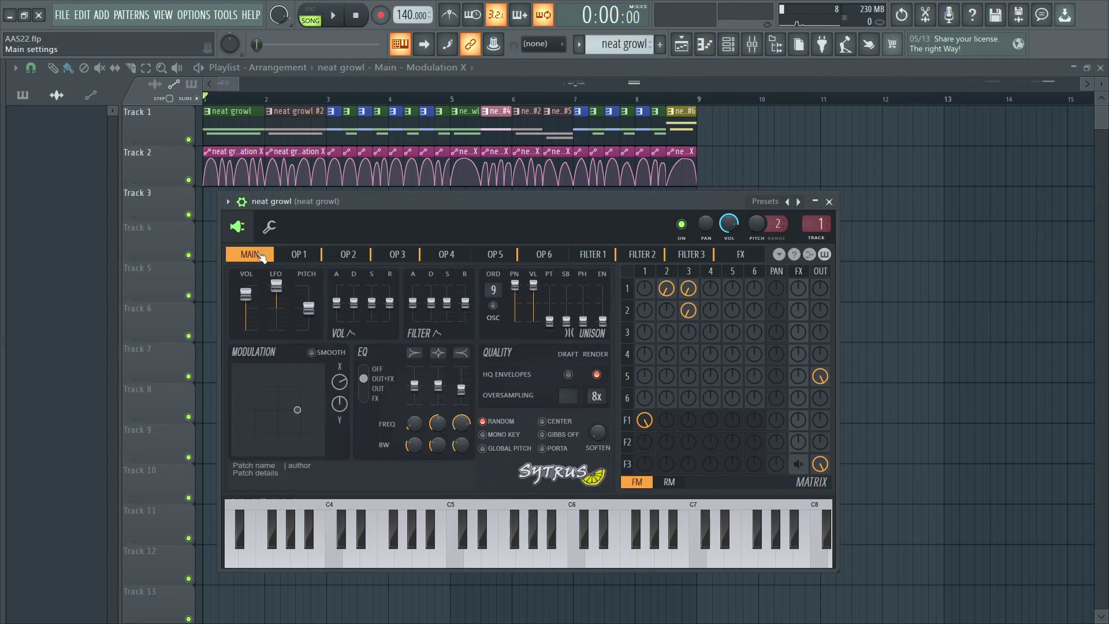
key("space")
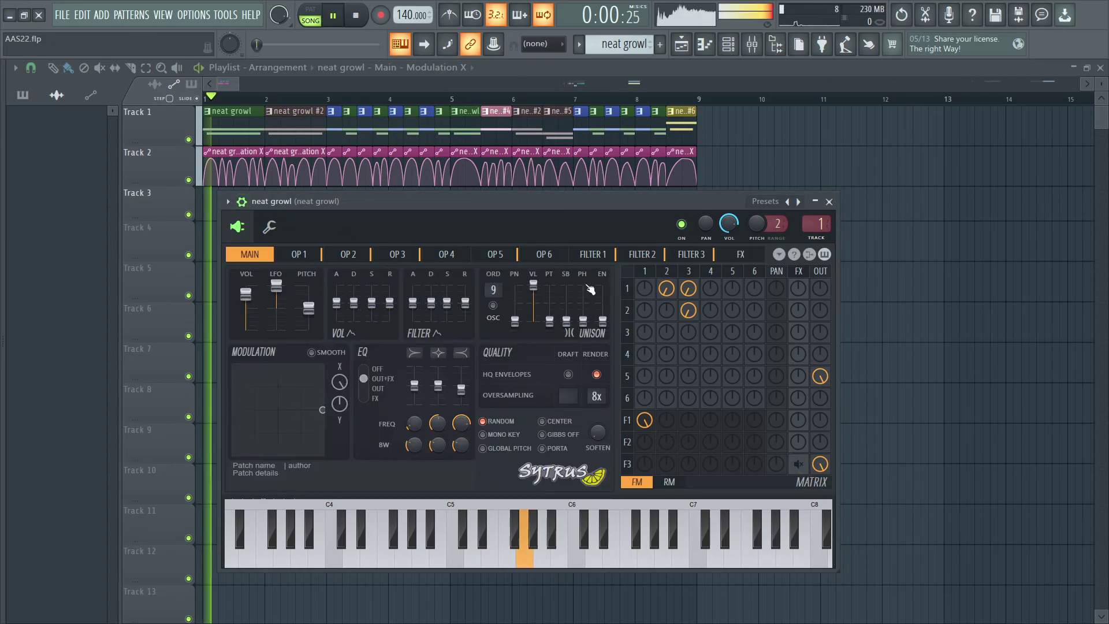
key("space")
left_click_drag(515, 320, 514, 285)
right_click(799, 467)
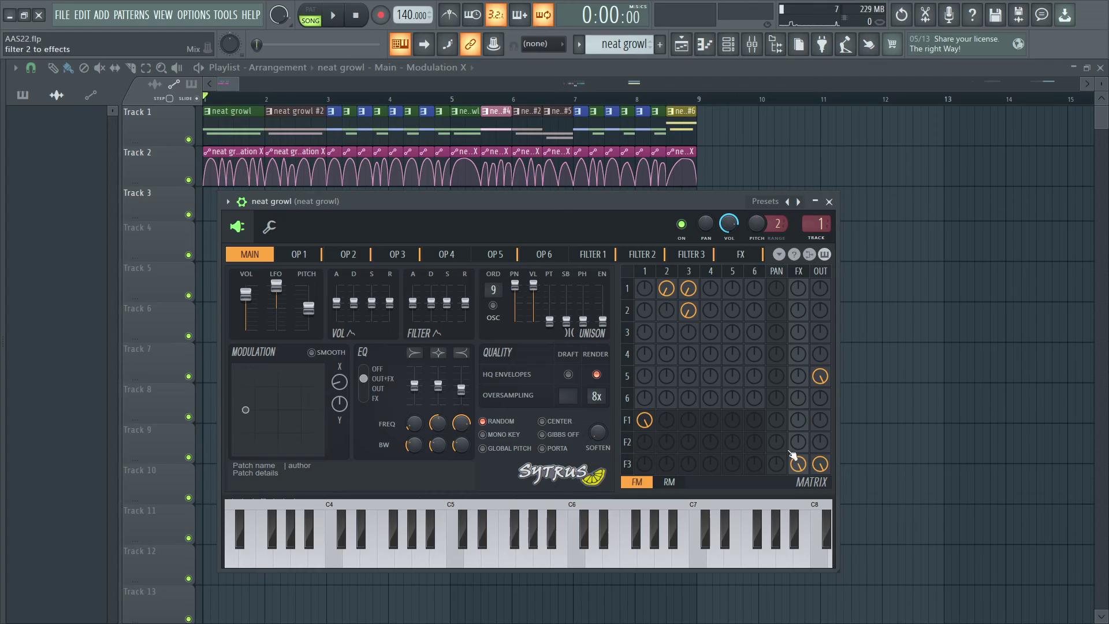
Step: Play the song with filter 3's FX send active, and replay it with the FX settings open
key("space")
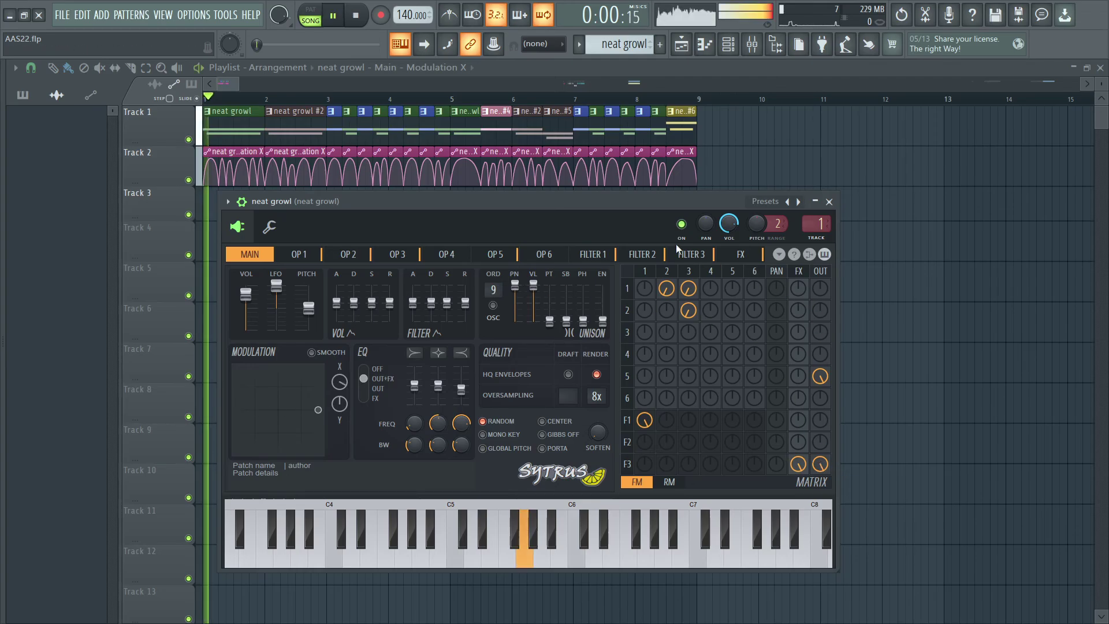
key("space")
left_click(741, 255)
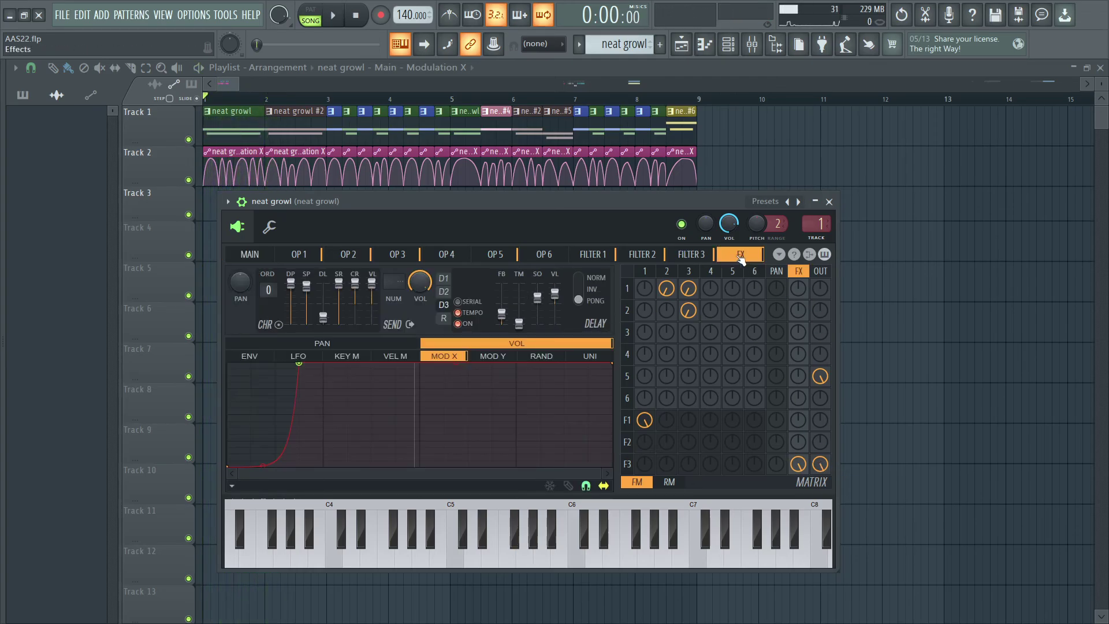
key("space")
key("space")
Step: Set the draft oversampling to 2x in the main quality settings and play the song
left_click(250, 255)
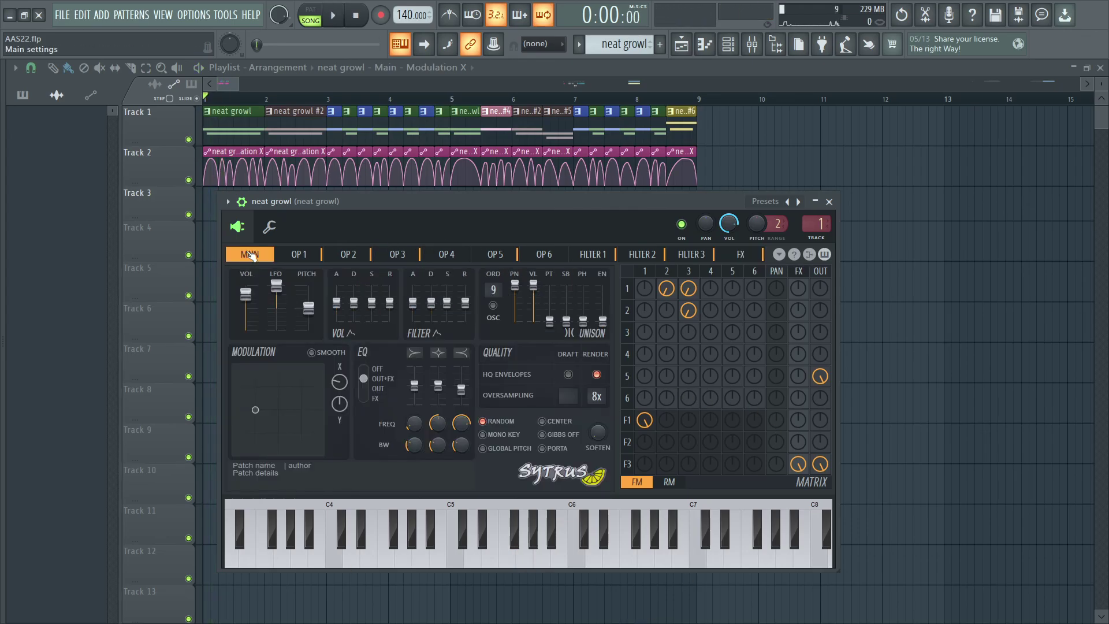
left_click(567, 397)
key("space")
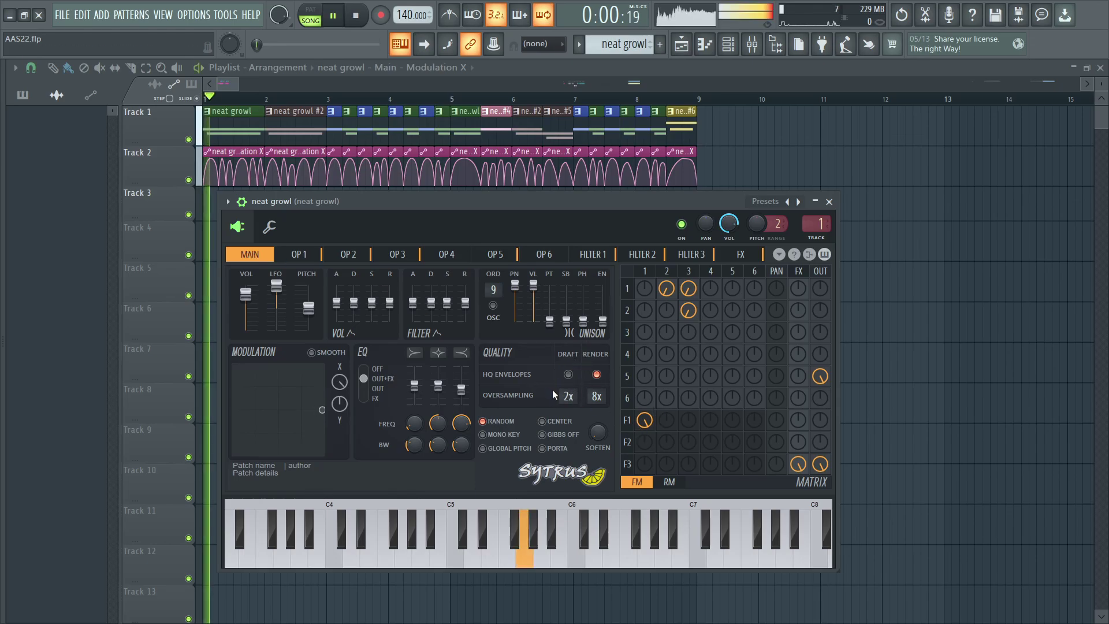
key("space")
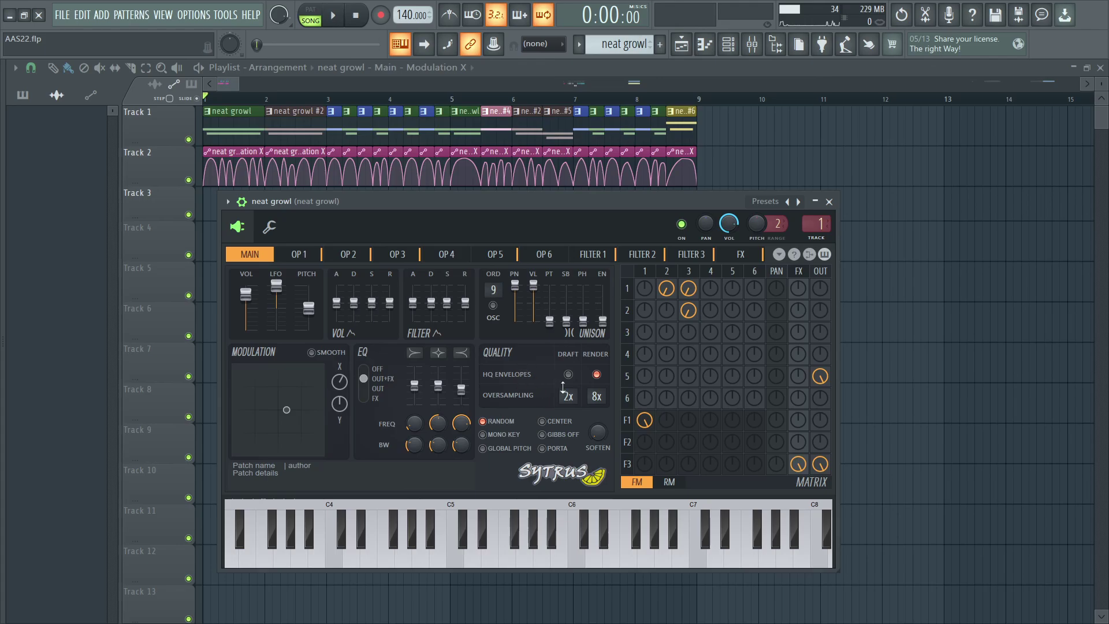